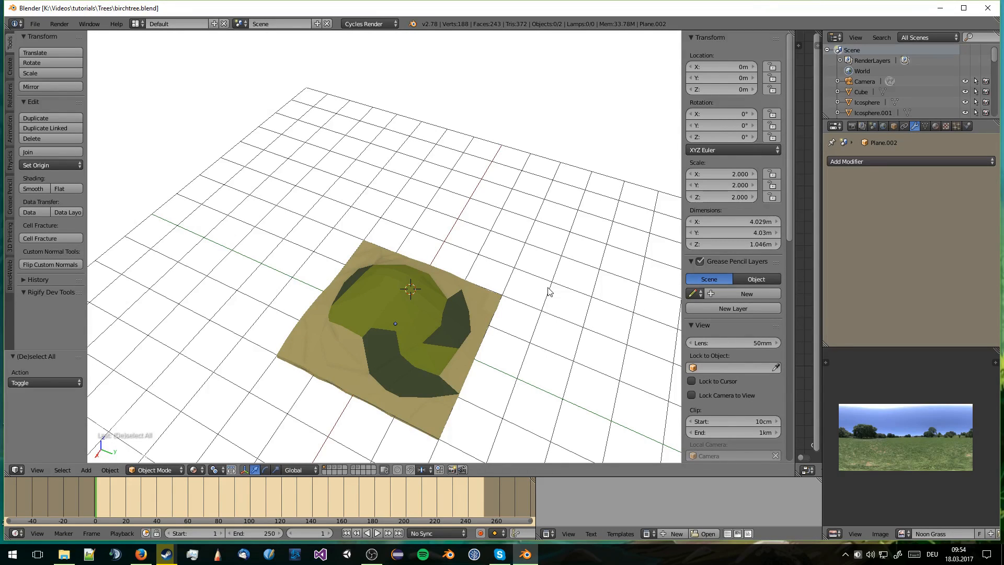
# - Add a cylinder mesh at the 3D cursor on top of the hill
pyautogui.moveTo(515, 276); pyautogui.dragTo(471, 269, button='middle')
pyautogui.press('KP_1')
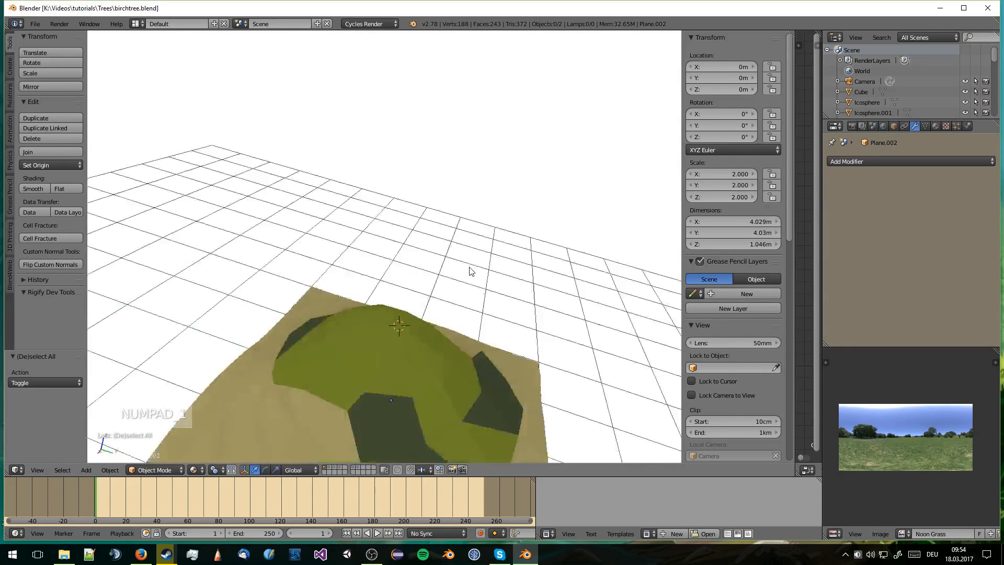
pyautogui.press('KP_5')
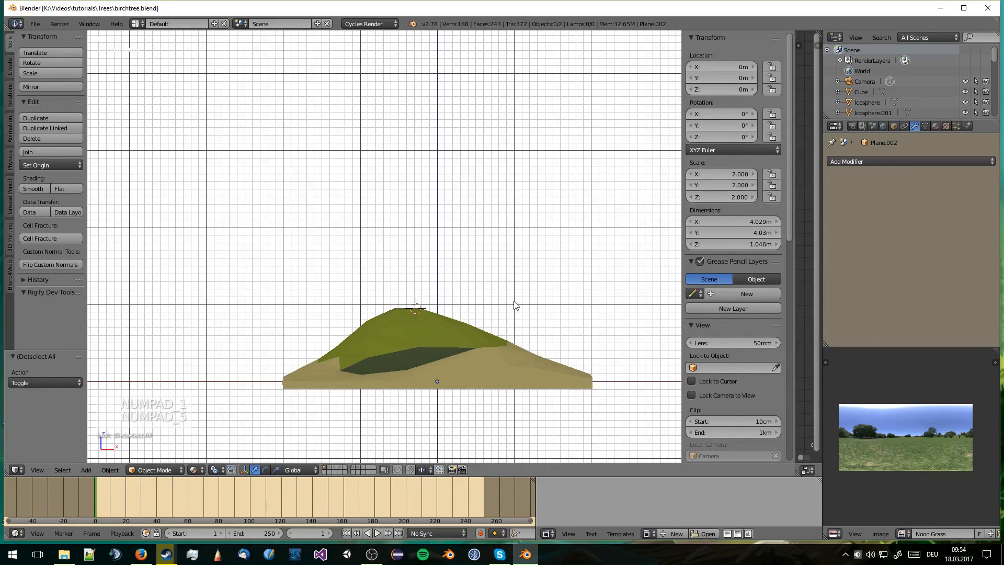
pyautogui.keyDown('shift'); pyautogui.moveTo(509, 294); pyautogui.dragTo(463, 254, button='middle'); pyautogui.keyUp('shift')
pyautogui.scroll(3, 461, 278)
pyautogui.keyDown('shift'); pyautogui.moveTo(457, 288); pyautogui.dragTo(444, 284, button='middle'); pyautogui.keyUp('shift')
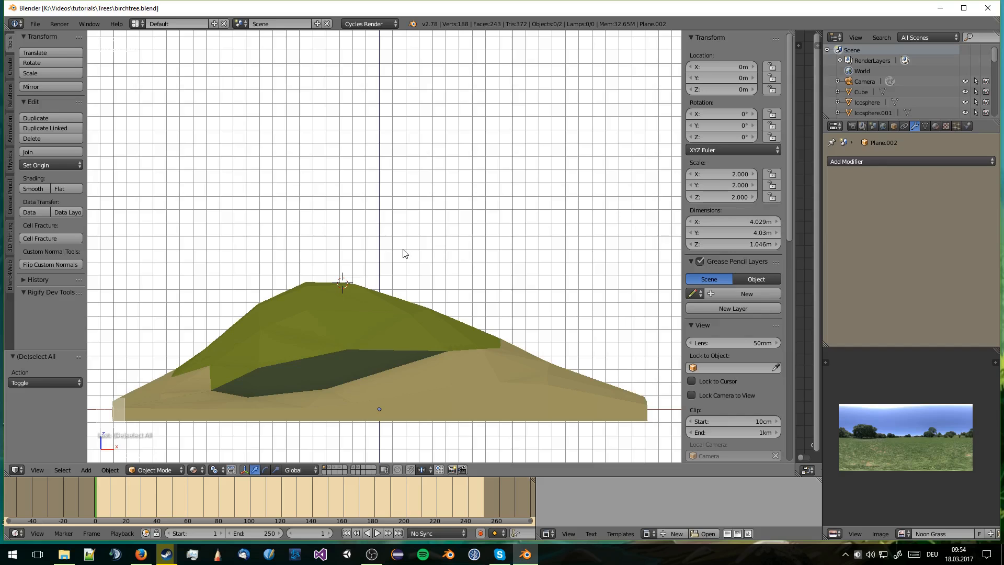
pyautogui.hotkey('shift', 'a')
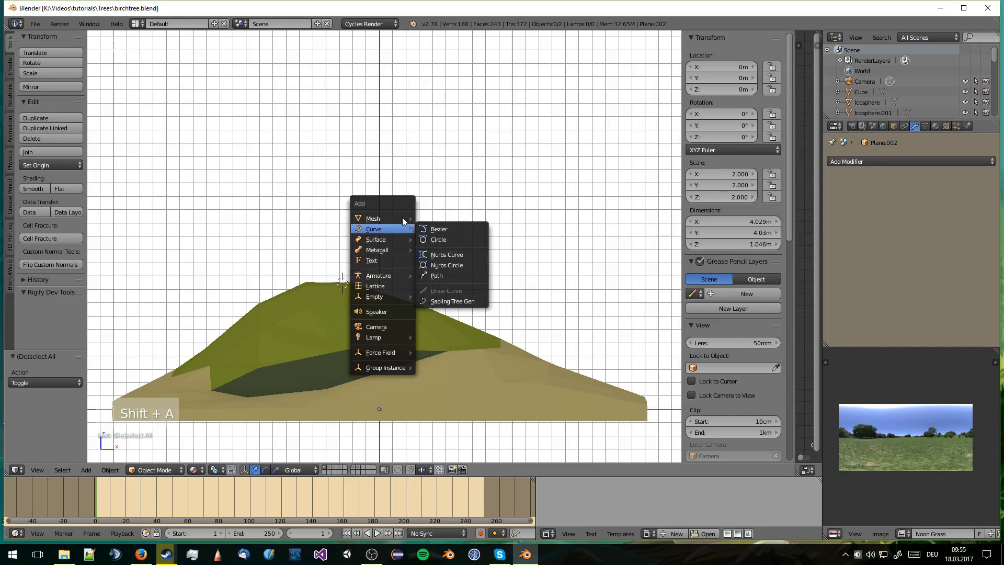
pyautogui.moveTo(380, 219)
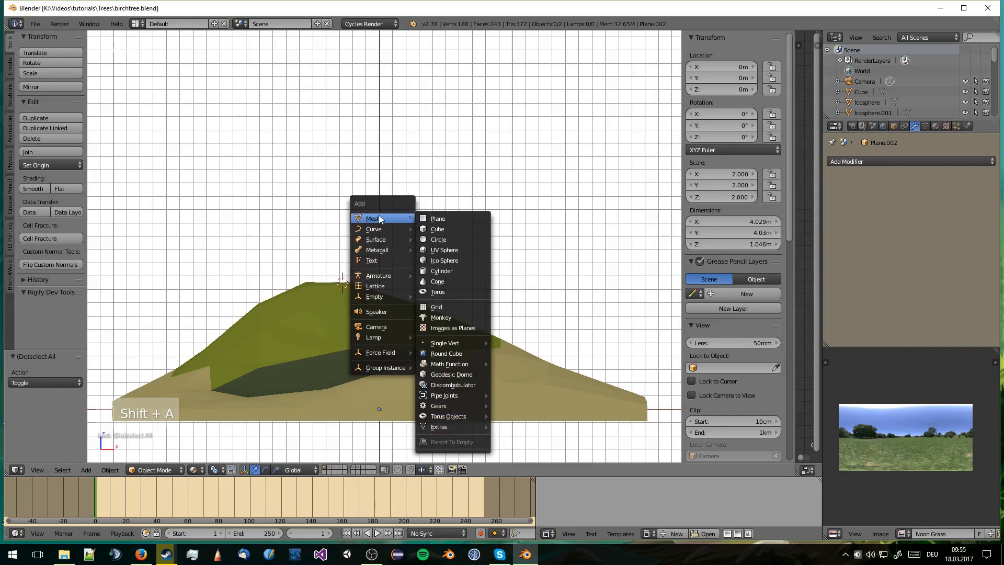
pyautogui.click(450, 269)
# - Set the new cylinder's vertex count to 9
pyautogui.moveTo(206, 306); pyautogui.dragTo(152, 350, button='middle')
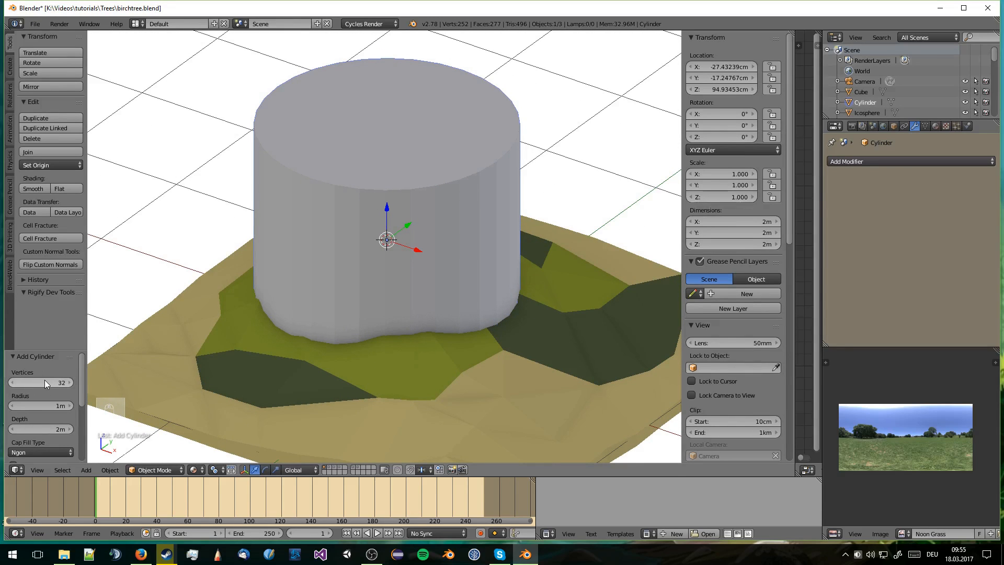
pyautogui.click(45, 381)
pyautogui.write('9')
pyautogui.press('Return')
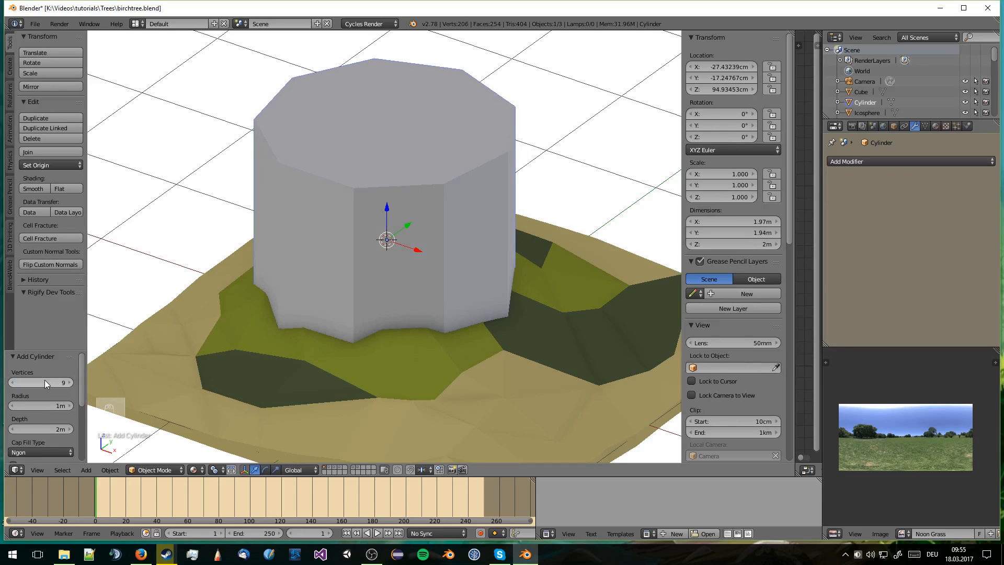
# - In edit mode, extrude each of the cylinder's nine side faces in place, one at a time, without moving them
pyautogui.moveTo(422, 171); pyautogui.dragTo(433, 240, button='middle')
pyautogui.press('Tab')
pyautogui.press('a')
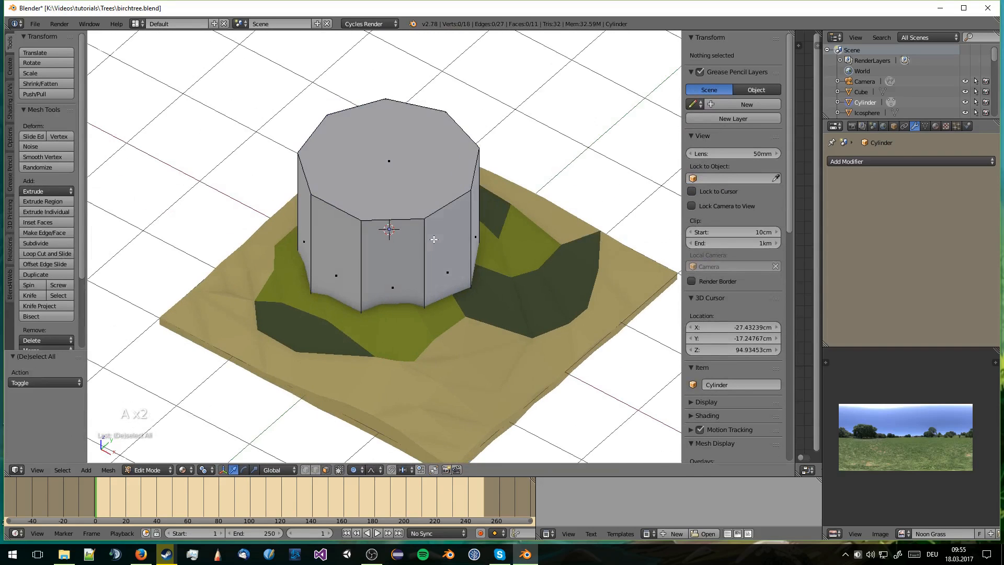
pyautogui.rightClick(403, 255)
pyautogui.moveTo(368, 260); pyautogui.dragTo(404, 254, button='middle')
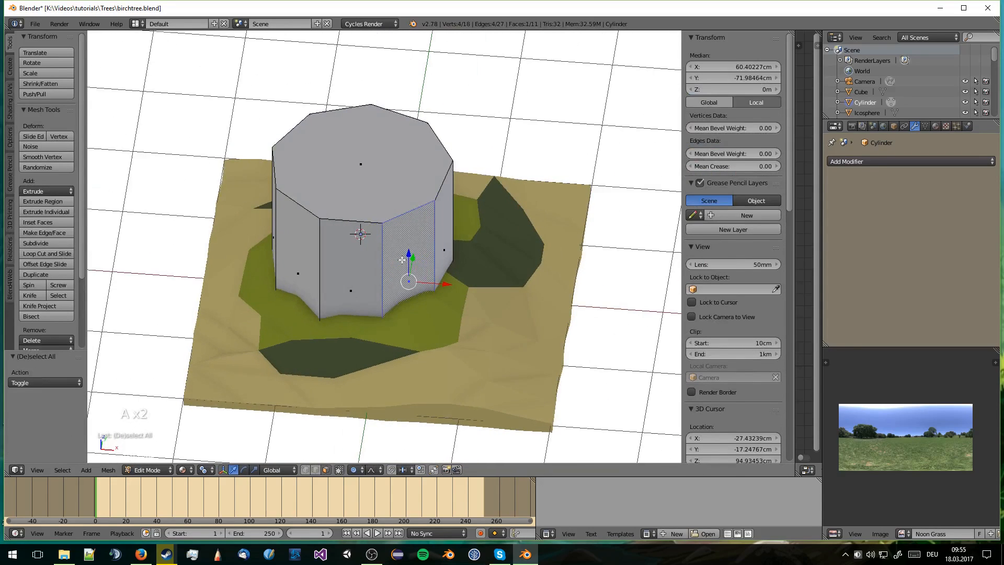
pyautogui.press('e')
pyautogui.rightClick(404, 254)
pyautogui.rightClick(338, 259)
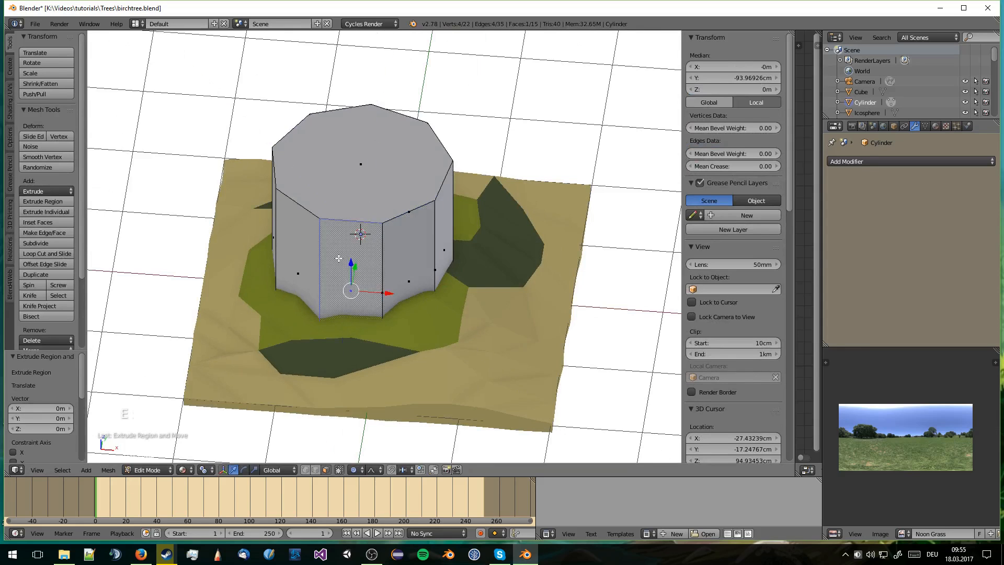
pyautogui.press('e')
pyautogui.rightClick(339, 259)
pyautogui.moveTo(340, 258); pyautogui.dragTo(382, 259, button='middle')
pyautogui.rightClick(319, 284)
pyautogui.press('e')
pyautogui.rightClick(319, 285)
pyautogui.moveTo(318, 285); pyautogui.dragTo(364, 279, button='middle')
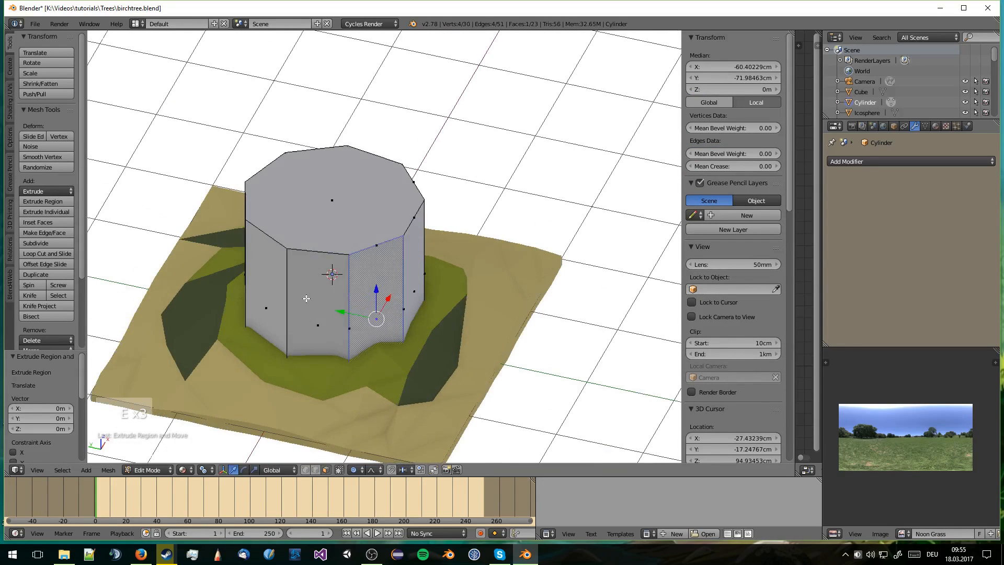
pyautogui.rightClick(307, 298)
pyautogui.press('e')
pyautogui.rightClick(306, 299)
pyautogui.moveTo(300, 308); pyautogui.dragTo(466, 310, button='middle')
pyautogui.rightClick(340, 309)
pyautogui.press('e')
pyautogui.rightClick(340, 310)
pyautogui.rightClick(425, 310)
pyautogui.press('e')
pyautogui.rightClick(425, 311)
pyautogui.rightClick(436, 317)
pyautogui.press('e')
pyautogui.rightClick(435, 317)
pyautogui.rightClick(429, 314)
pyautogui.press('e')
pyautogui.rightClick(430, 314)
pyautogui.rightClick(391, 290)
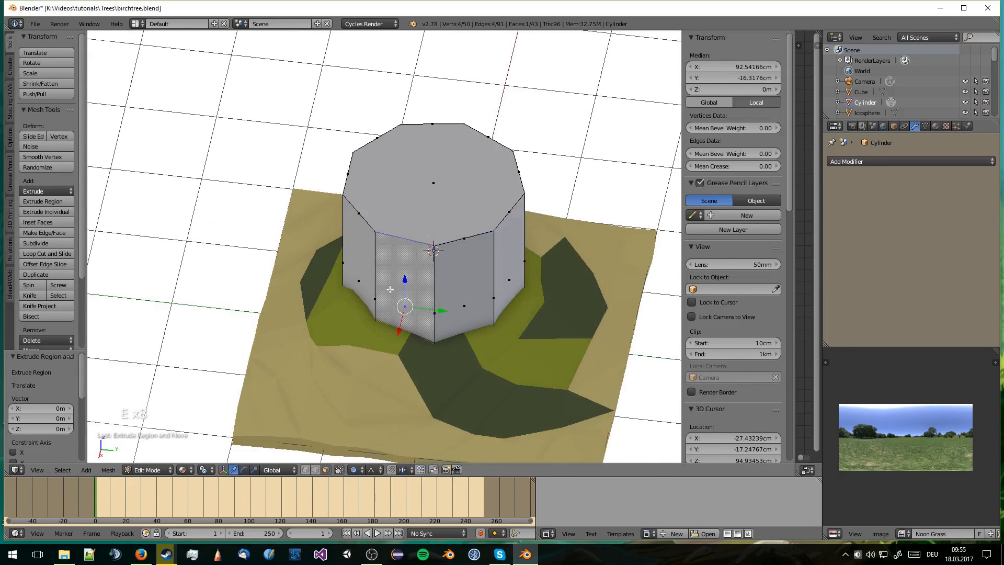
pyautogui.press('e')
pyautogui.rightClick(390, 290)
# - Select all nine side faces of the cylinder together and set the pivot point to Individual Origins
pyautogui.keyDown('shift'); pyautogui.rightClick(458, 271); pyautogui.keyUp('shift')
pyautogui.keyDown('shift'); pyautogui.rightClick(507, 250); pyautogui.keyUp('shift')
pyautogui.moveTo(538, 254); pyautogui.dragTo(373, 305, button='middle')
pyautogui.keyDown('shift'); pyautogui.rightClick(496, 301); pyautogui.keyUp('shift')
pyautogui.keyDown('shift'); pyautogui.rightClick(368, 336); pyautogui.keyUp('shift')
pyautogui.keyDown('shift'); pyautogui.rightClick(415, 331); pyautogui.keyUp('shift')
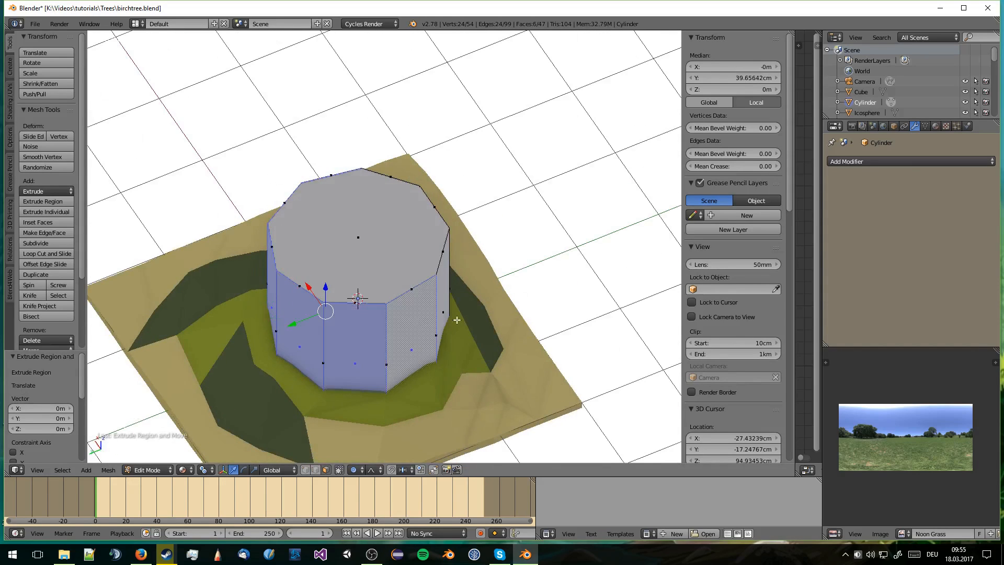
pyautogui.moveTo(454, 318); pyautogui.dragTo(350, 285, button='middle')
pyautogui.keyDown('shift'); pyautogui.rightClick(362, 309); pyautogui.keyUp('shift')
pyautogui.keyDown('shift'); pyautogui.rightClick(351, 283); pyautogui.keyUp('shift')
pyautogui.keyDown('shift'); pyautogui.rightClick(417, 265); pyautogui.keyUp('shift')
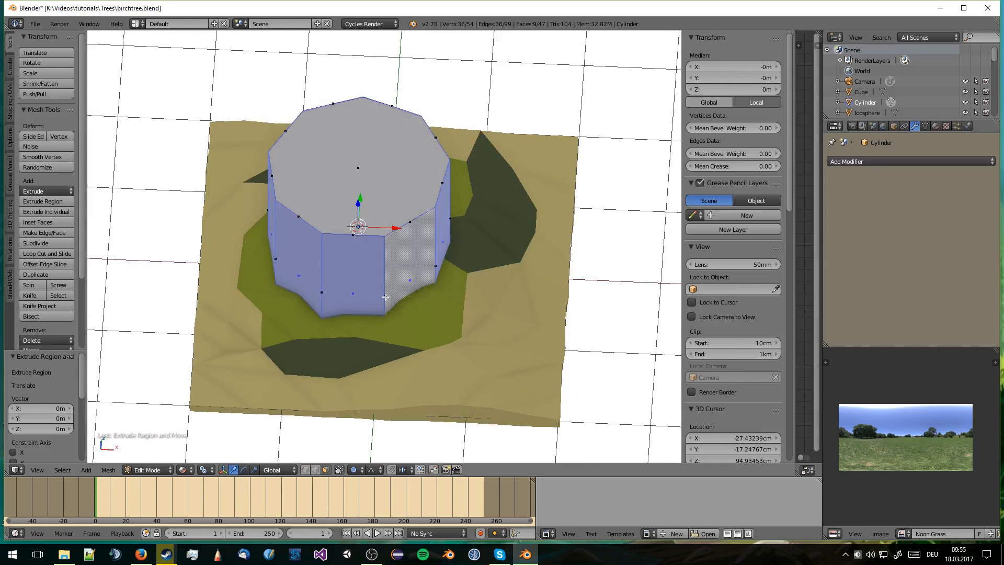
pyautogui.moveTo(450, 272); pyautogui.dragTo(399, 272, button='middle')
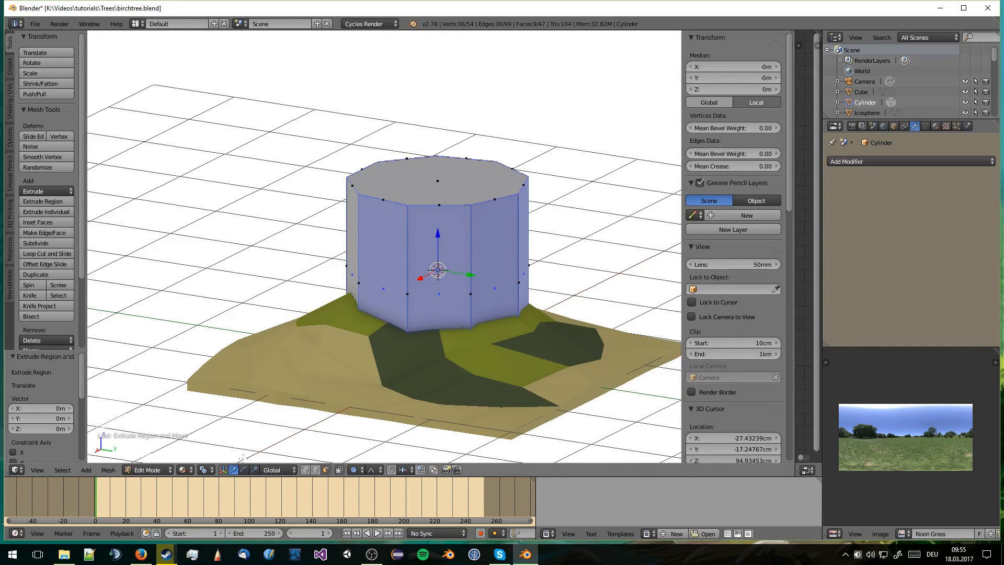
pyautogui.click(207, 469)
pyautogui.press('s')
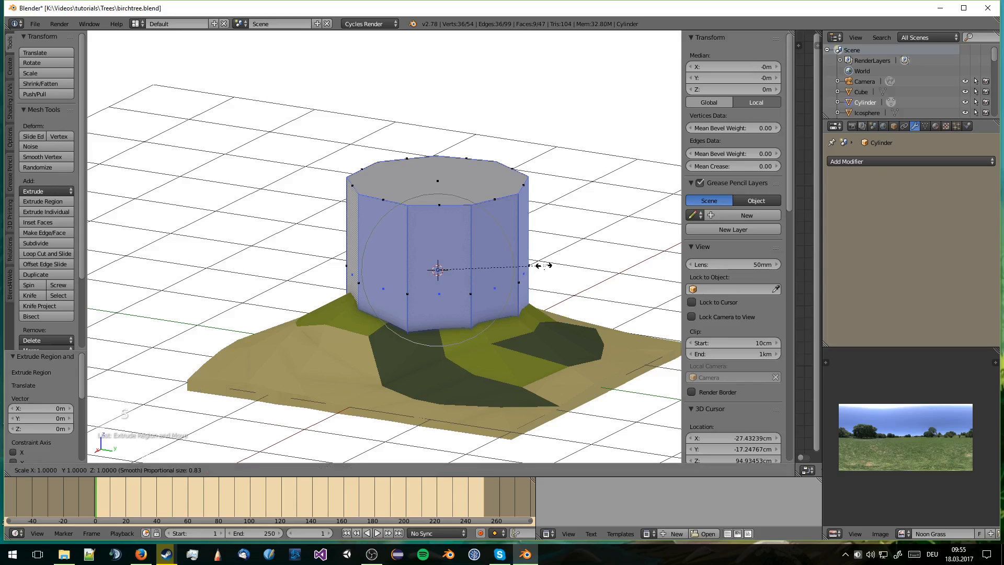
pyautogui.hotkey('shift', 'z')
pyautogui.press('Escape')
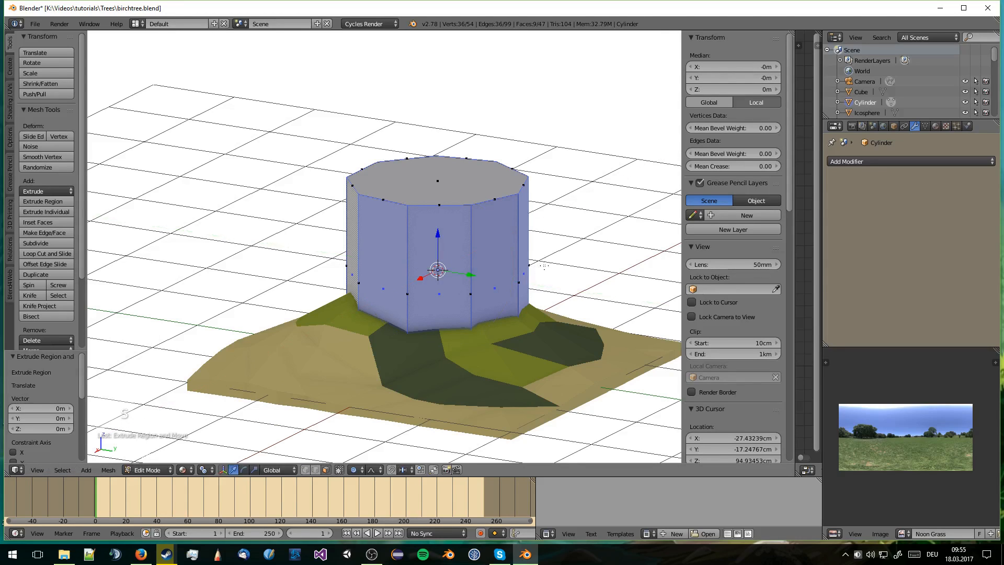
# - Turn off proportional editing and narrow each side face to about 0.566 with the Z axis locked
pyautogui.press('o')
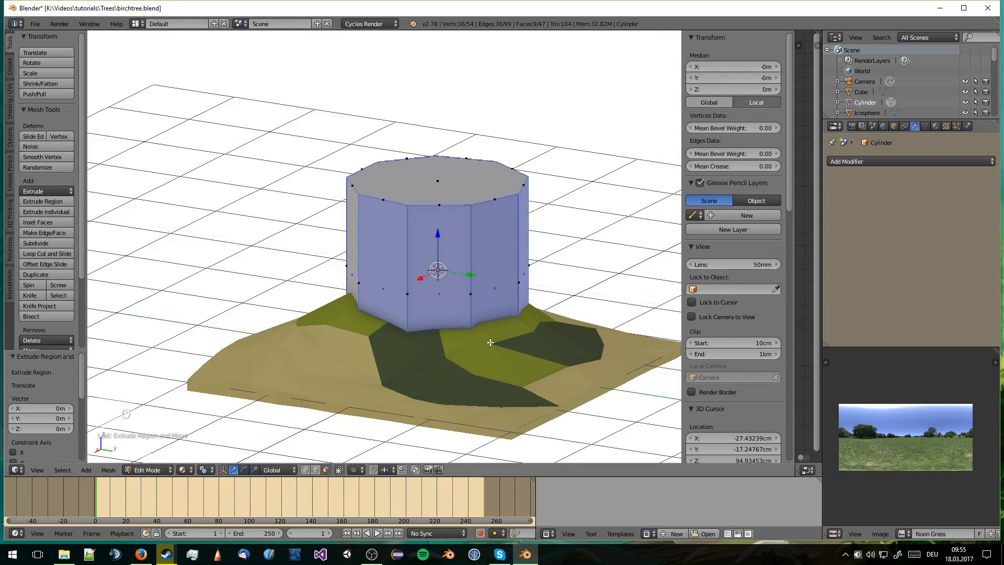
pyautogui.press('s')
pyautogui.hotkey('shift', 'z')
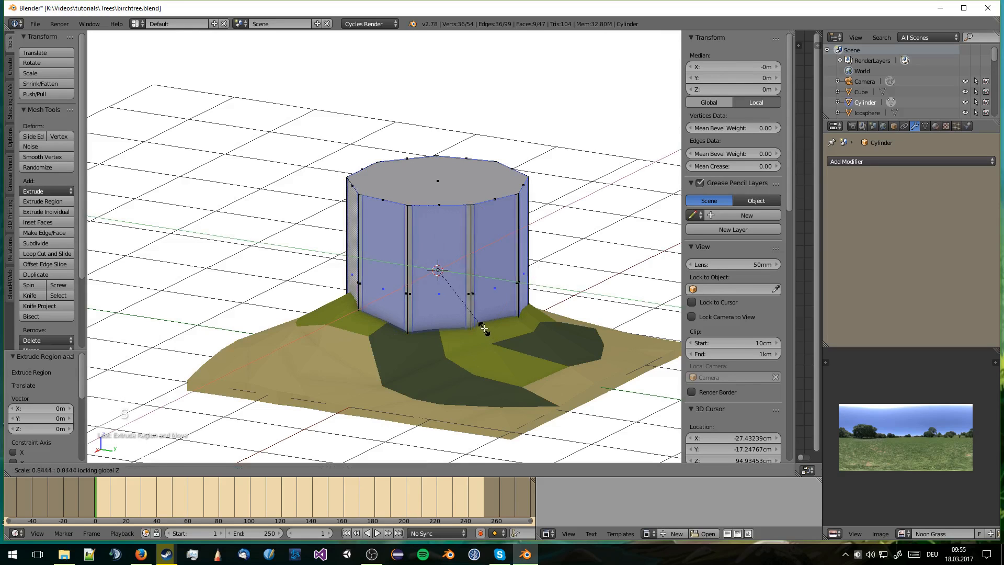
pyautogui.click(471, 306)
pyautogui.moveTo(471, 307); pyautogui.dragTo(455, 330, button='middle')
# - Set the pivot point to Median Point and scale the nine faces outward to about 1.22 with the Z axis locked
pyautogui.click(202, 471)
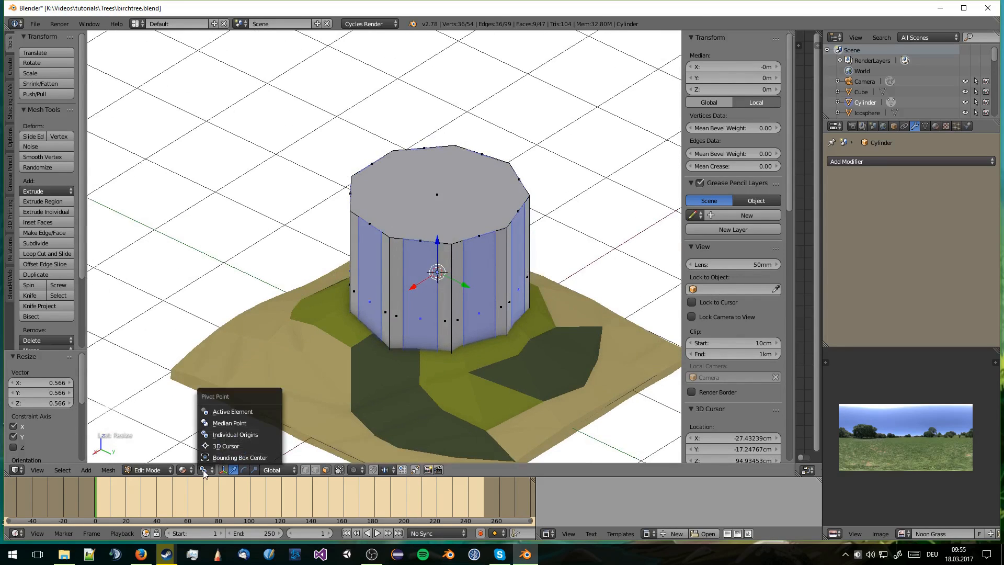
pyautogui.click(228, 426)
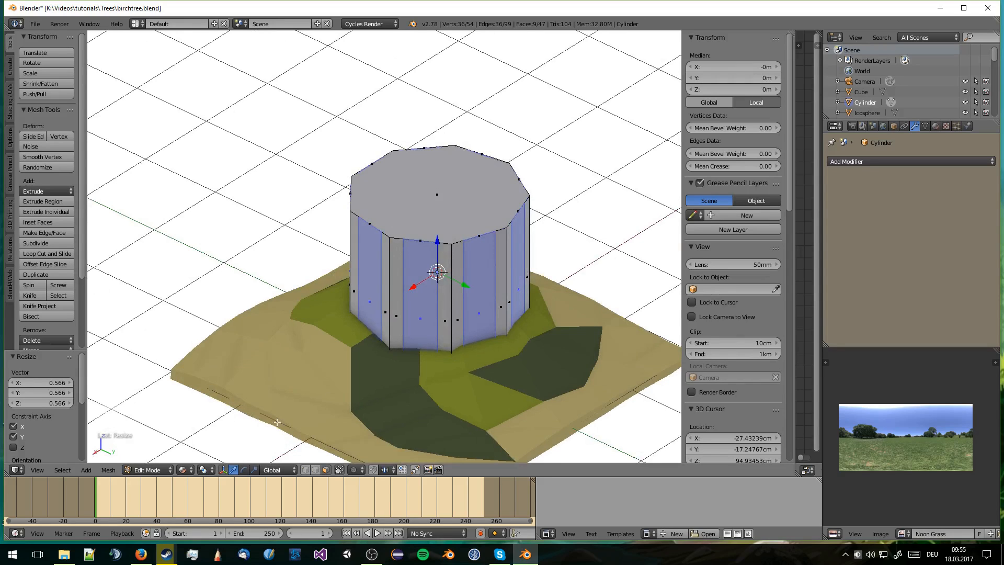
pyautogui.press('s')
pyautogui.hotkey('shift', 'z')
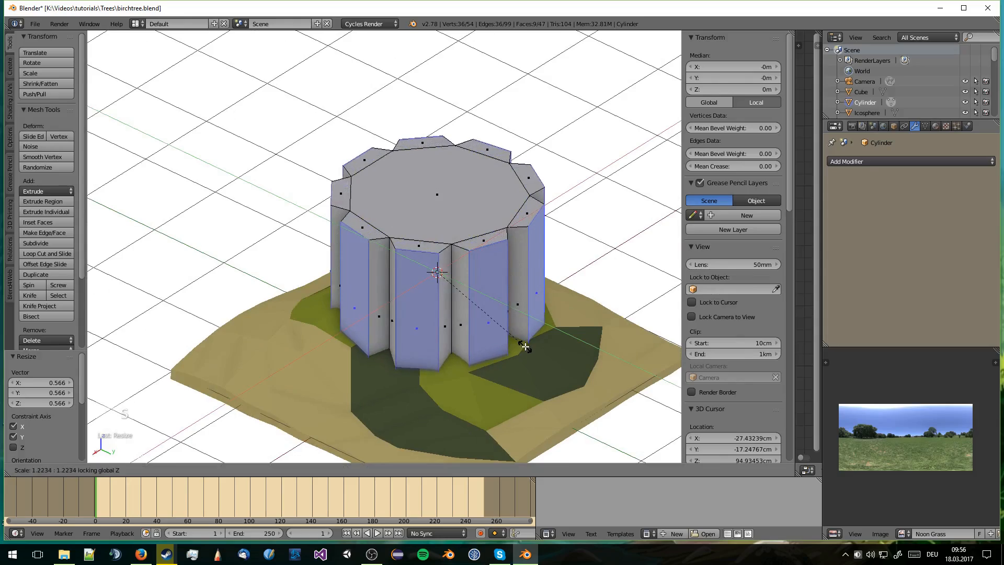
pyautogui.click(525, 346)
pyautogui.press('Tab')
pyautogui.moveTo(525, 346); pyautogui.dragTo(438, 392, button='middle')
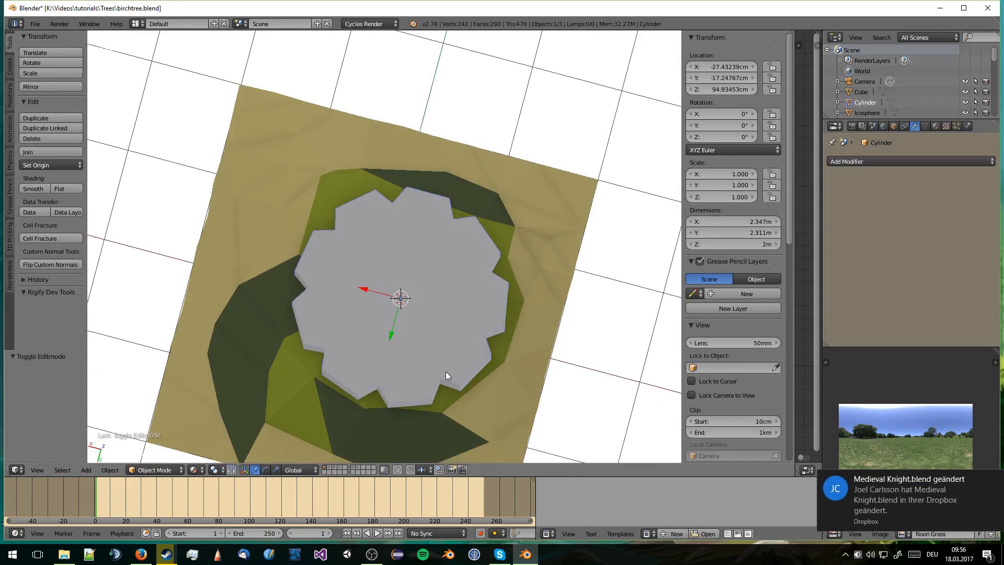
# - Examine the ridged outline of the cylinder from above in perspective and orthographic view, with its faces deselected
pyautogui.click(995, 480)
pyautogui.press('Tab')
pyautogui.moveTo(439, 285); pyautogui.dragTo(404, 282, button='middle')
pyautogui.press('a')
pyautogui.press('a')
pyautogui.press('Tab')
pyautogui.press('Tab')
pyautogui.press('KP_7')
pyautogui.press('KP_5')
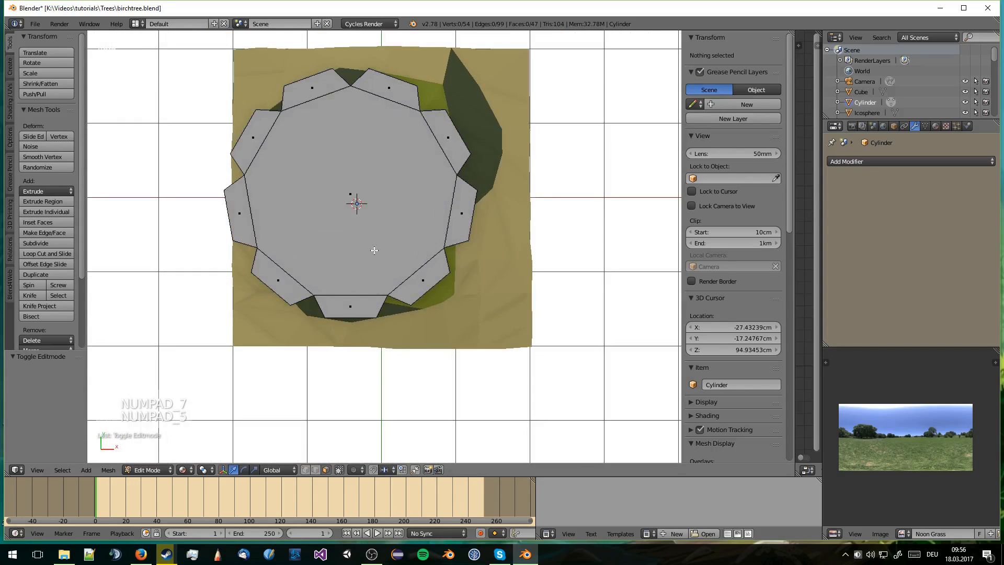
pyautogui.press('KP_5')
pyautogui.press('Tab')
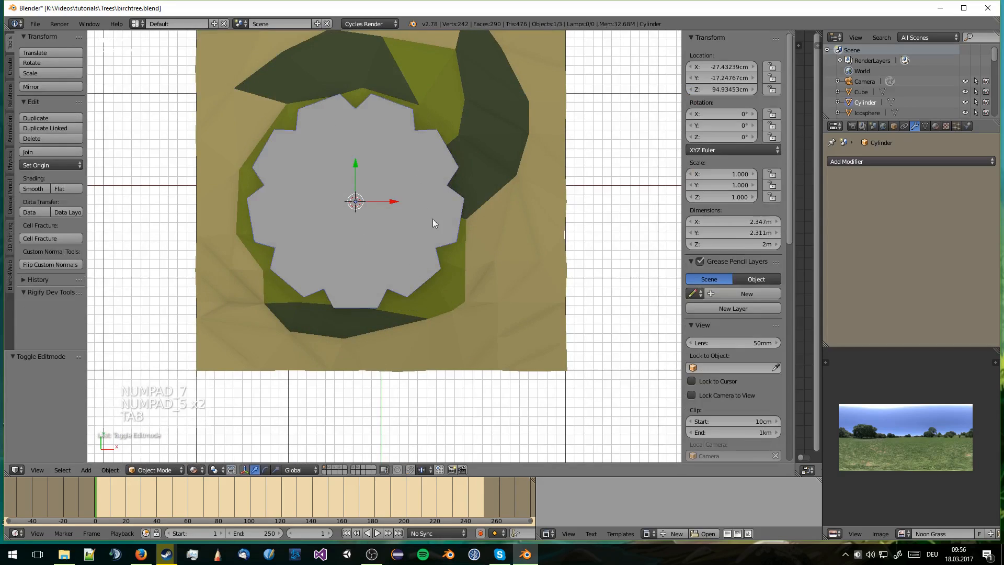
# - Scale the whole ridged cylinder down to about 0.336
pyautogui.moveTo(434, 219); pyautogui.dragTo(441, 67, button='middle')
pyautogui.press('s')
pyautogui.click(394, 234)
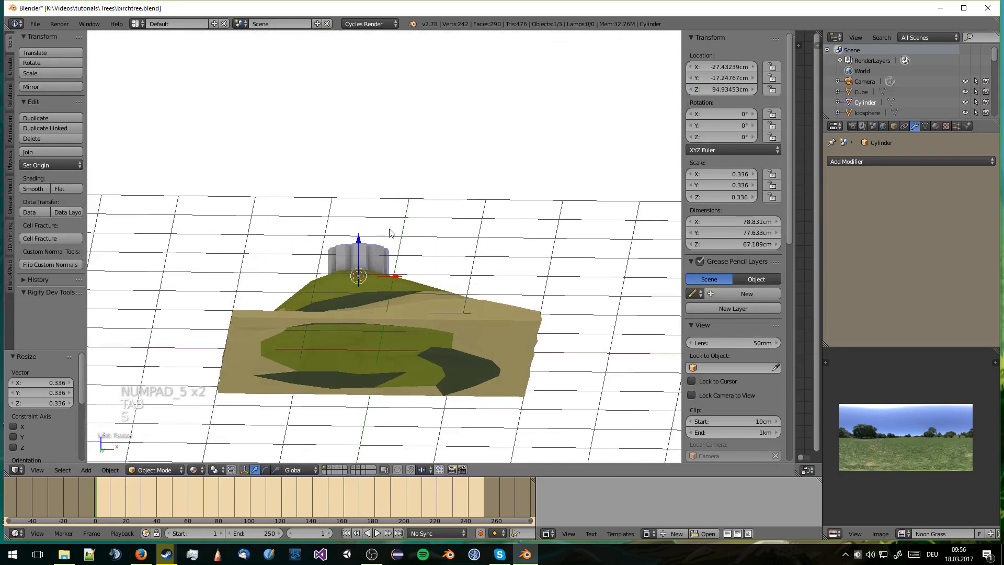
# - Move the cylinder just above the hilltop and shrink it by a further factor of about 0.72, centring it from the side
pyautogui.press('KP_1')
pyautogui.press('KP_5')
pyautogui.press('g')
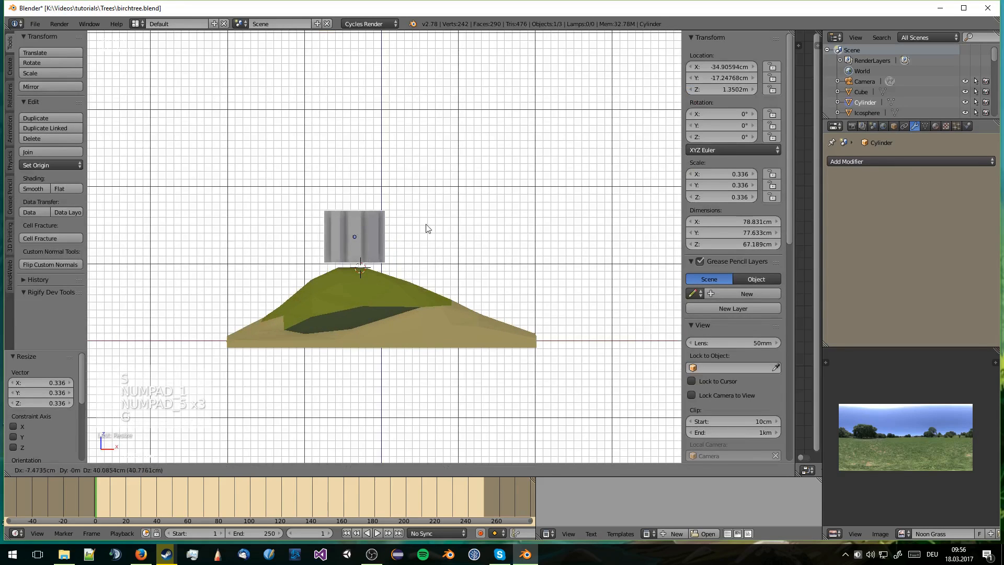
pyautogui.press('s')
pyautogui.click(411, 231)
pyautogui.press('KP_3')
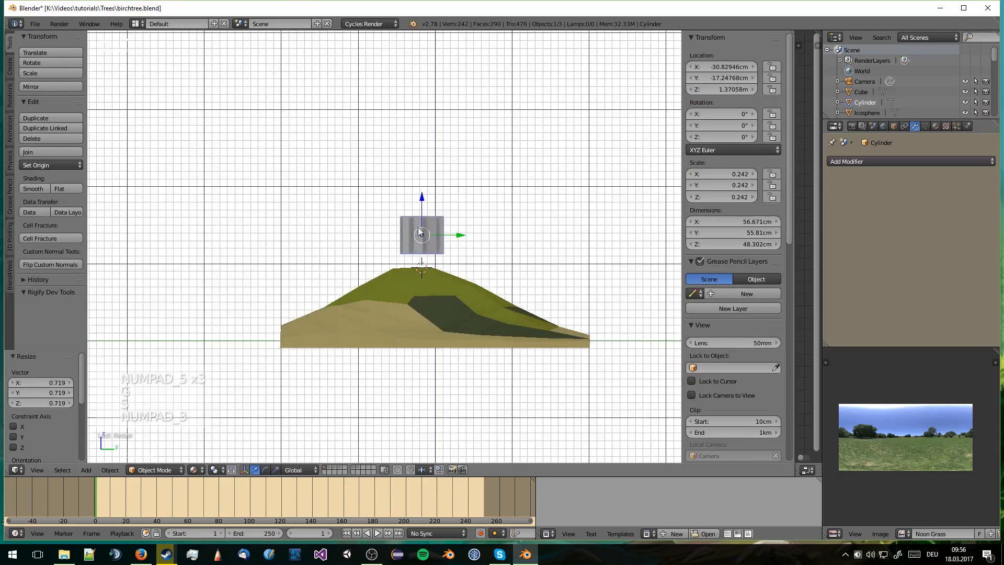
pyautogui.press('g')
pyautogui.click(511, 233)
# - In wireframe edit mode, select the cylinder's bottom geometry and scale it to about 1.04
pyautogui.press('Tab')
pyautogui.moveTo(497, 248); pyautogui.dragTo(506, 244, button='middle')
pyautogui.press('KP_1')
pyautogui.press('KP_3')
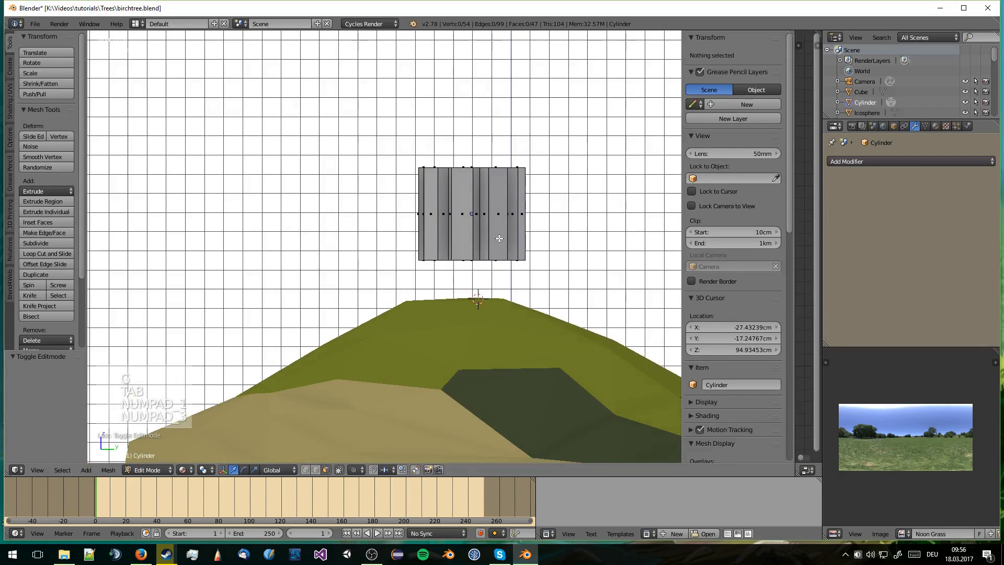
pyautogui.press('z')
pyautogui.press('c')
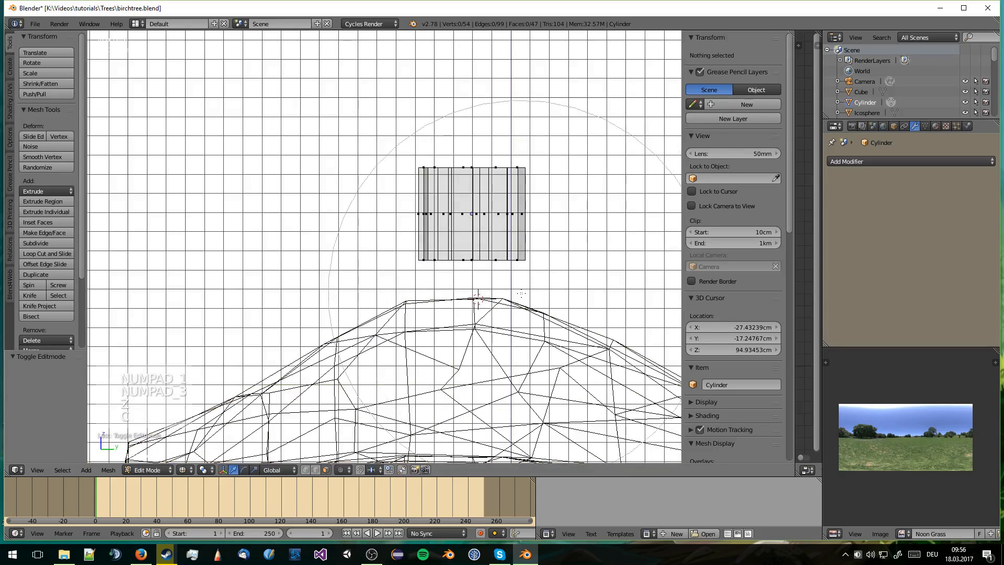
pyautogui.press('b')
pyautogui.moveTo(593, 303); pyautogui.dragTo(350, 248)
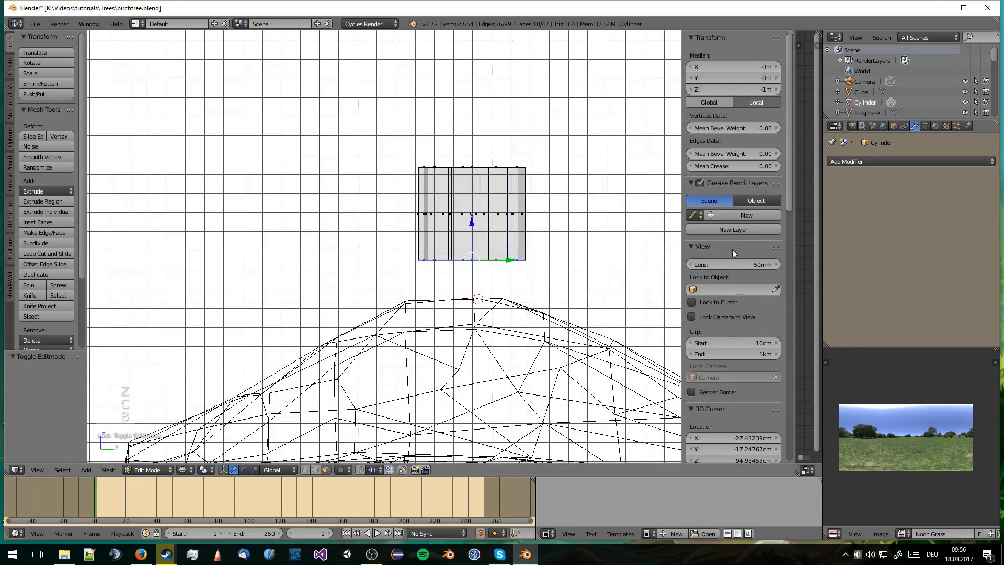
pyautogui.press('s')
pyautogui.click(599, 259)
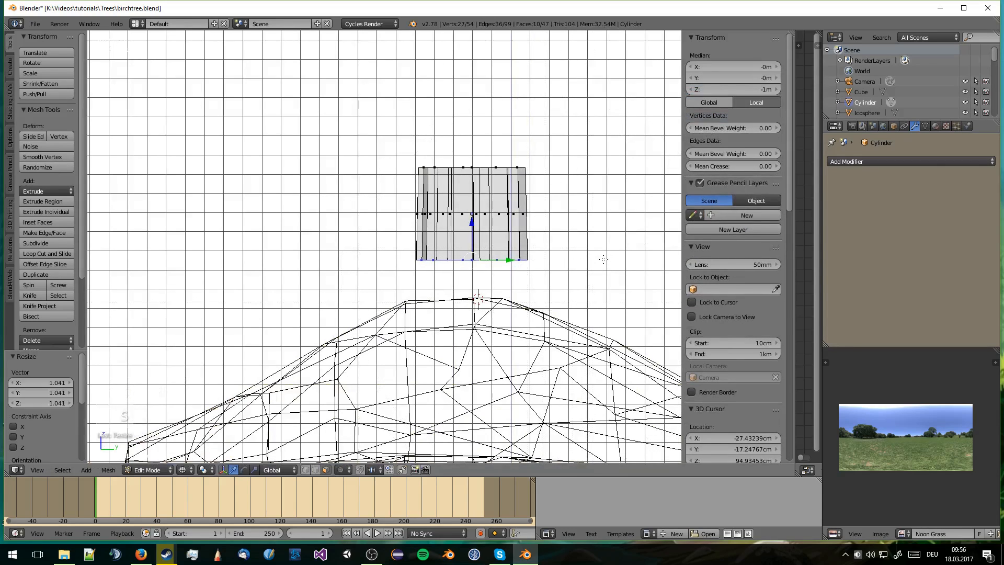
# - Extrude the bottom of the trunk about 27.6 cm down into the hilltop and widen the new end slightly
pyautogui.press('e')
pyautogui.click(581, 310)
pyautogui.press('s')
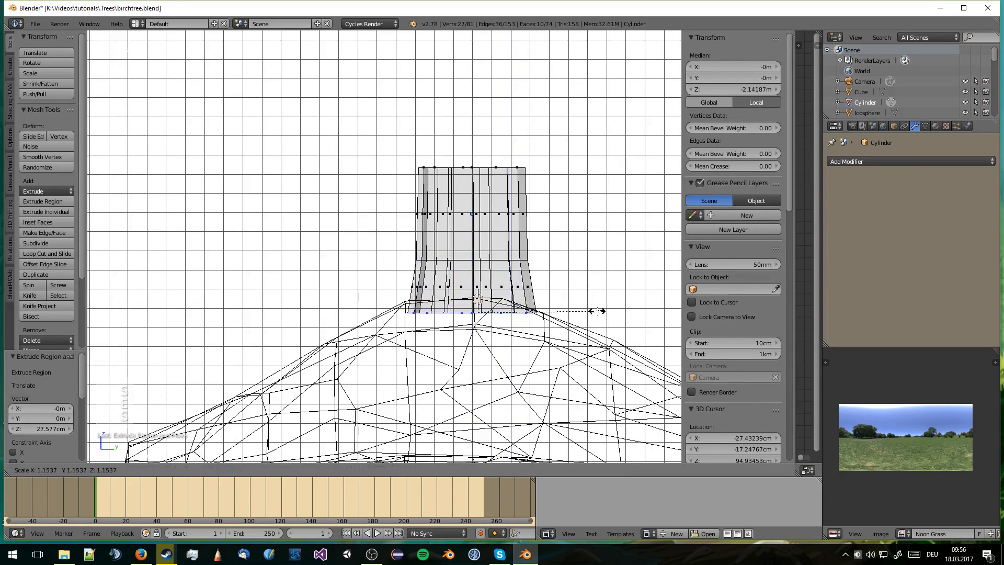
pyautogui.click(558, 307)
pyautogui.press('Tab')
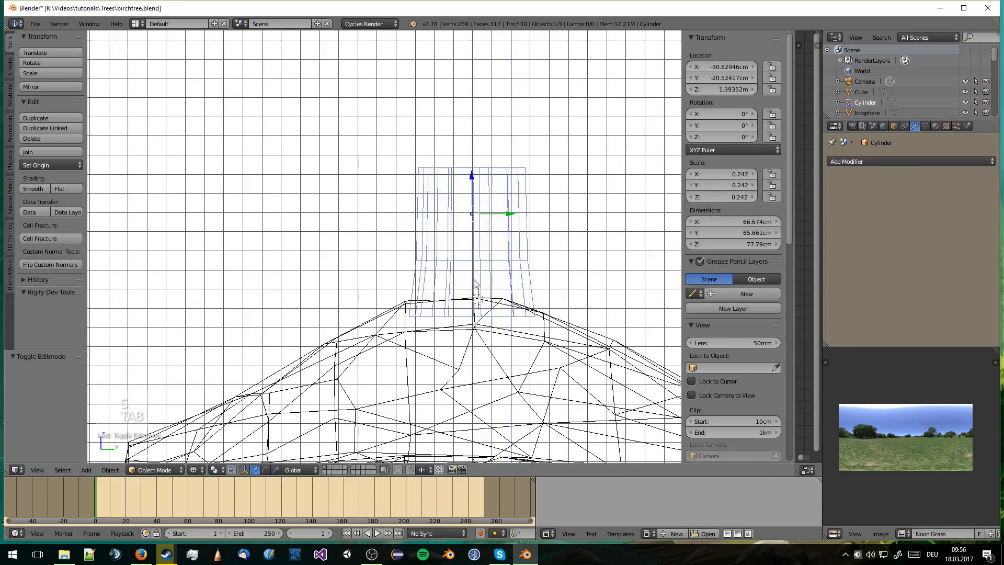
# - Reopen the trunk for mesh editing with nothing selected and show it as a wireframe from the side
pyautogui.press('z')
pyautogui.moveTo(479, 233); pyautogui.dragTo(523, 276, button='middle')
pyautogui.press('Tab')
pyautogui.press('a')
pyautogui.press('a')
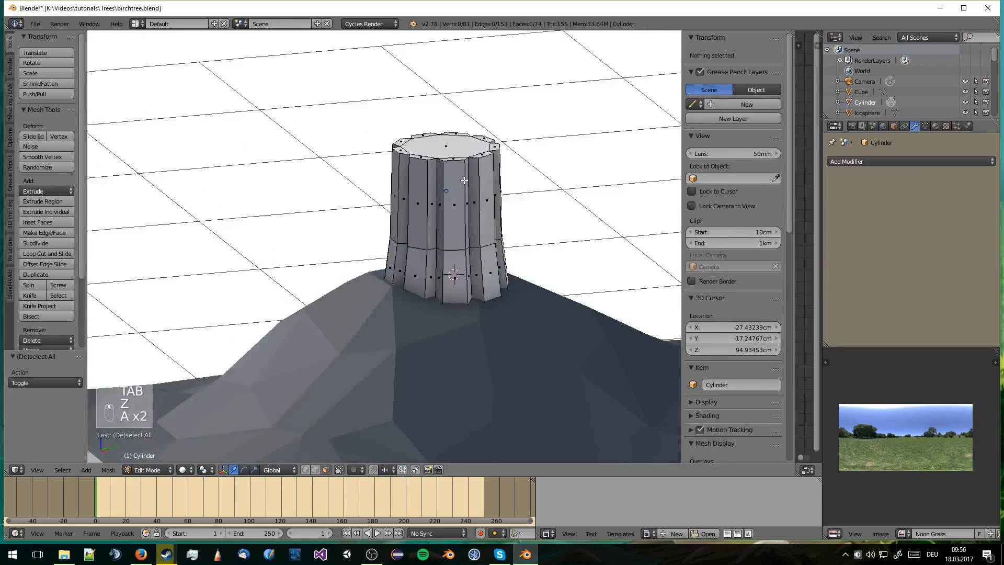
pyautogui.press('KP_1')
pyautogui.press('KP_3')
pyautogui.press('z')
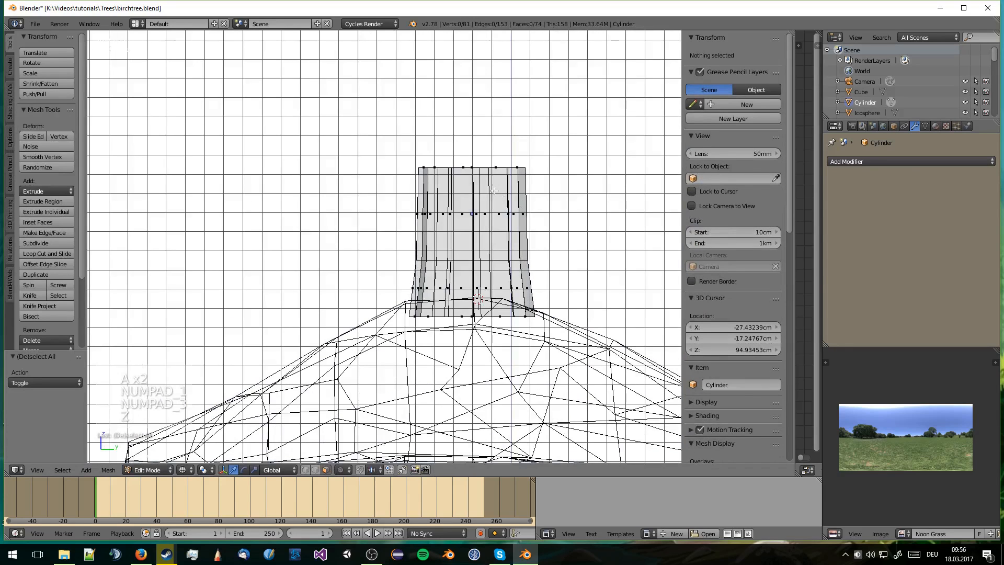
# - Select the trunk's top end, shift it about -7.6 cm in Y and -4.4 cm in Z, and rotate it about -10.4°
pyautogui.press('b')
pyautogui.moveTo(472, 205); pyautogui.dragTo(563, 224)
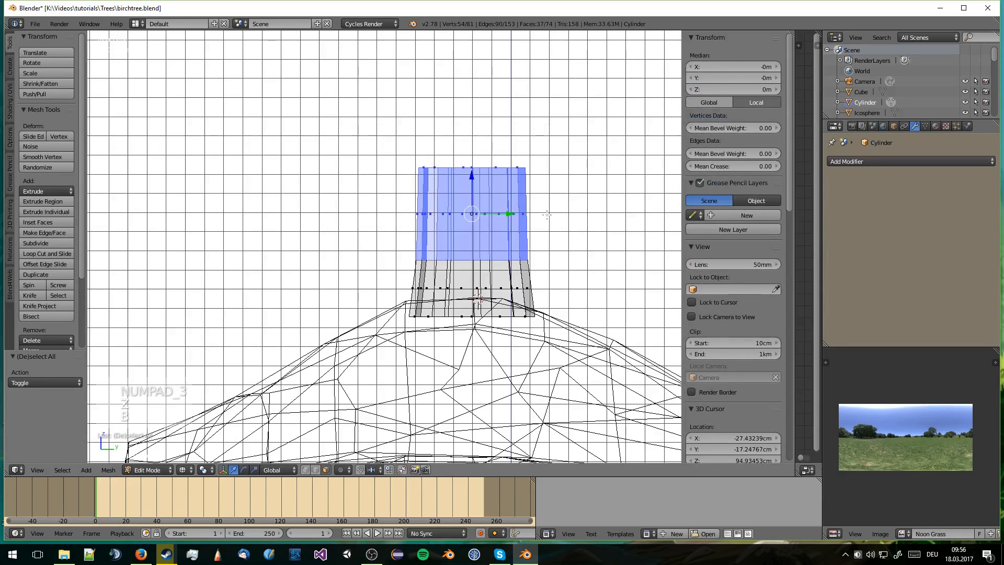
pyautogui.press('a')
pyautogui.press('b')
pyautogui.moveTo(391, 138); pyautogui.dragTo(550, 189)
pyautogui.press('g')
pyautogui.click(549, 186)
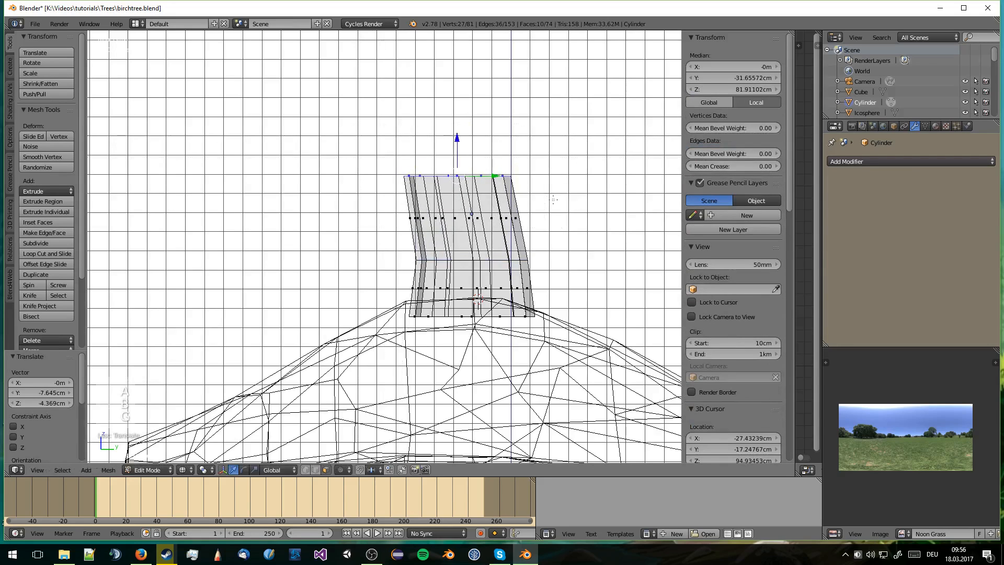
pyautogui.press('r')
pyautogui.click(551, 194)
# - Extrude a new section from the tilted top end, shift it back over the trunk, rotate it about 11.6° and scale it to 0.966
pyautogui.keyDown('shift'); pyautogui.moveTo(551, 194); pyautogui.dragTo(474, 267, button='middle'); pyautogui.keyUp('shift')
pyautogui.press('e')
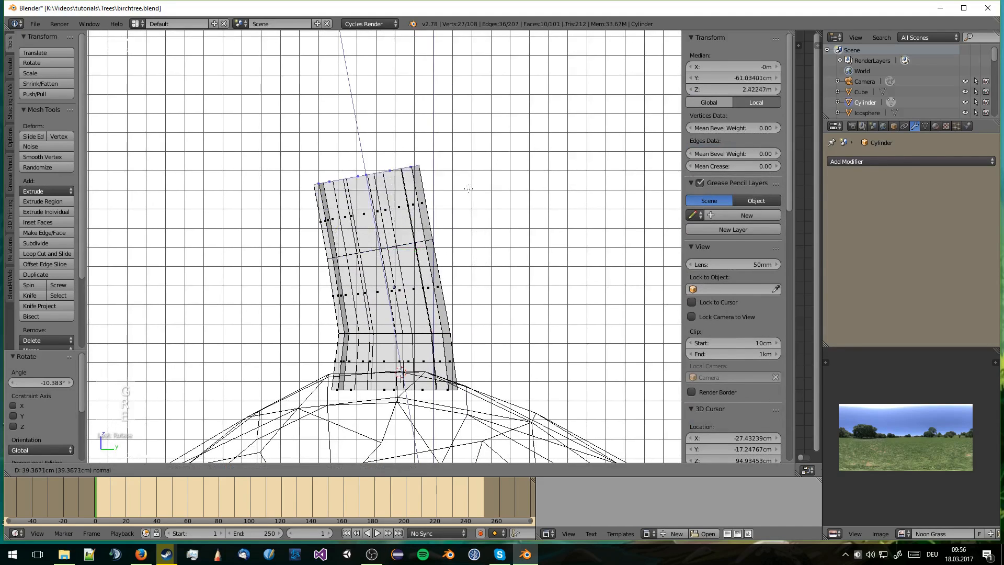
pyautogui.click(508, 193)
pyautogui.press('g')
pyautogui.click(527, 181)
pyautogui.press('s')
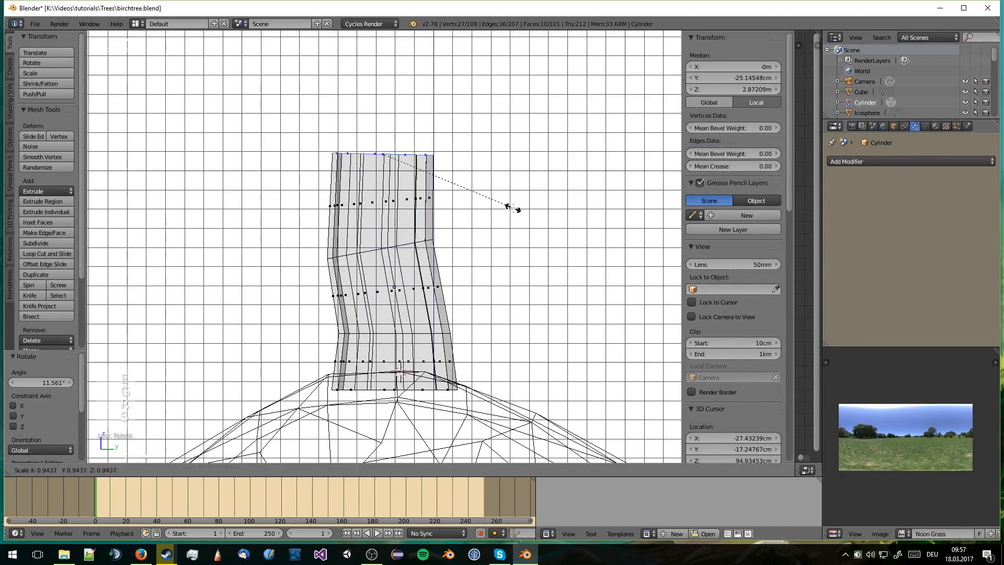
pyautogui.click(513, 209)
# - Extrude another section upward, lean its end the other way, rotate it about 13.9° and shrink it slightly
pyautogui.moveTo(512, 209); pyautogui.dragTo(480, 281, button='middle')
pyautogui.press('e')
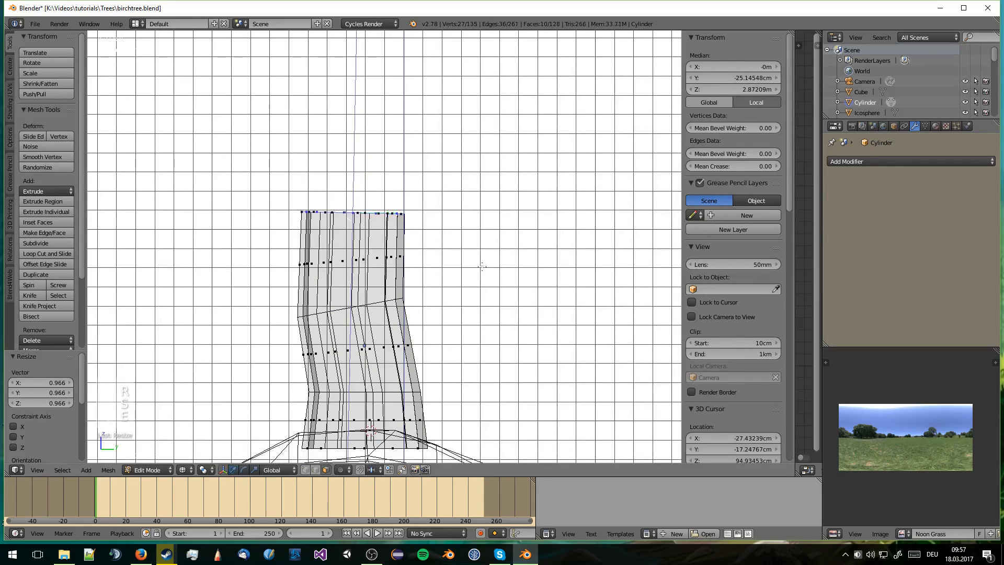
pyautogui.click(494, 206)
pyautogui.press('g')
pyautogui.click(520, 199)
pyautogui.press('r')
pyautogui.click(505, 230)
pyautogui.press('s')
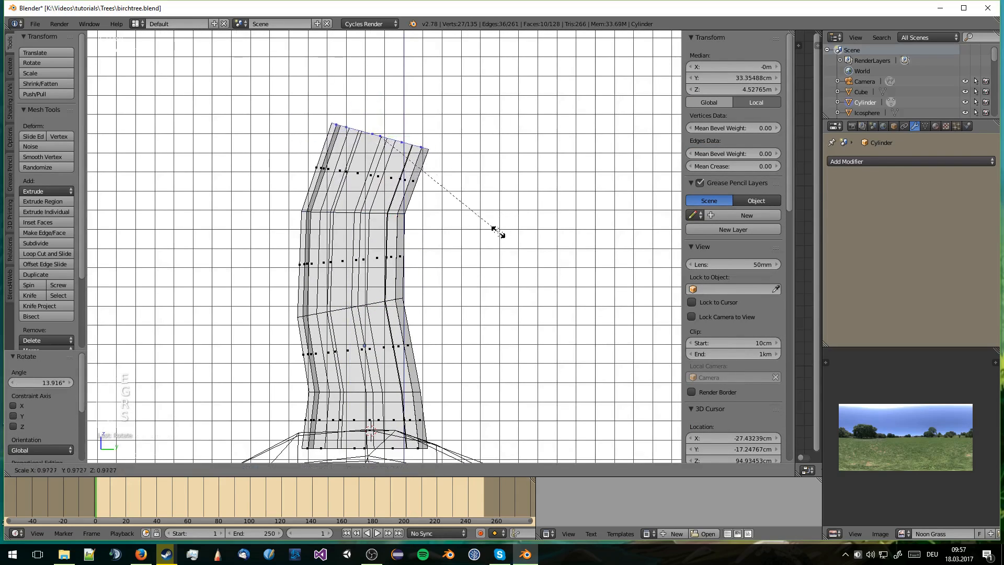
pyautogui.click(489, 219)
# - Raise the top end about 11.7 cm, adjust its tilt slightly, and shift it about -3 cm in Y
pyautogui.press('g')
pyautogui.click(491, 215)
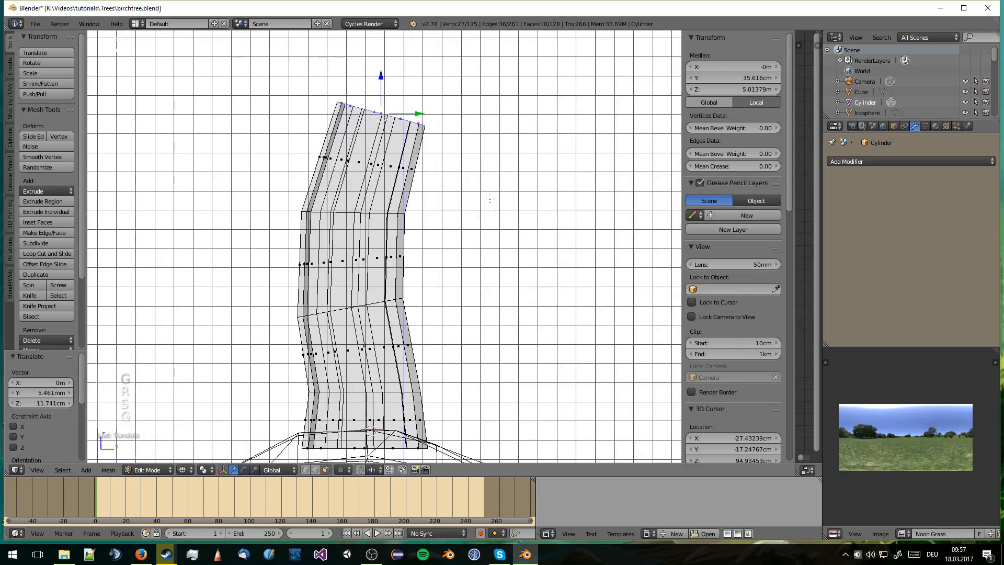
pyautogui.press('r')
pyautogui.click(481, 197)
pyautogui.press('g')
pyautogui.click(480, 198)
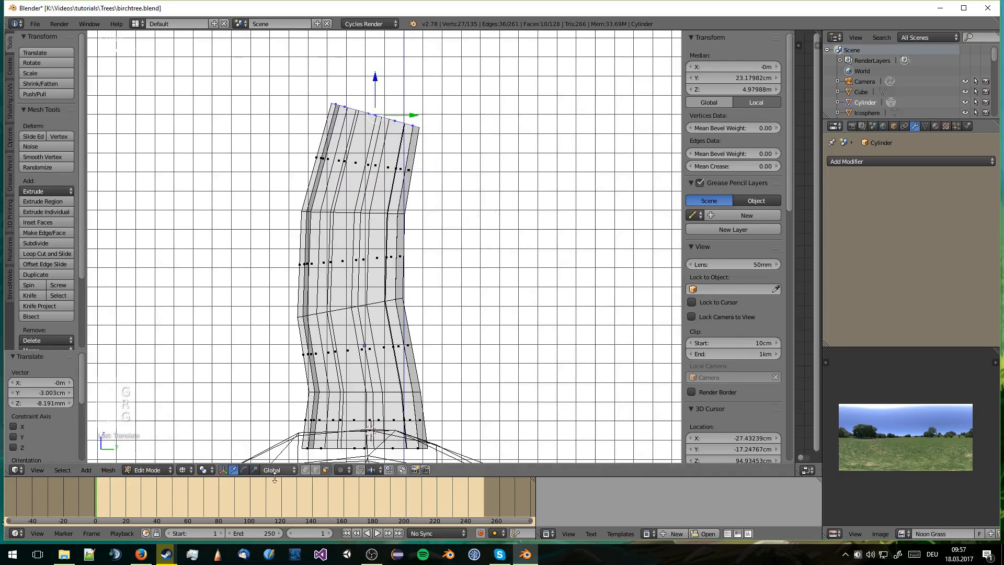
# - Select the edge loop below the top section, nudge it slightly sideways, and leave mesh editing
pyautogui.keyDown('alt'); pyautogui.rightClick(346, 213); pyautogui.keyUp('alt')
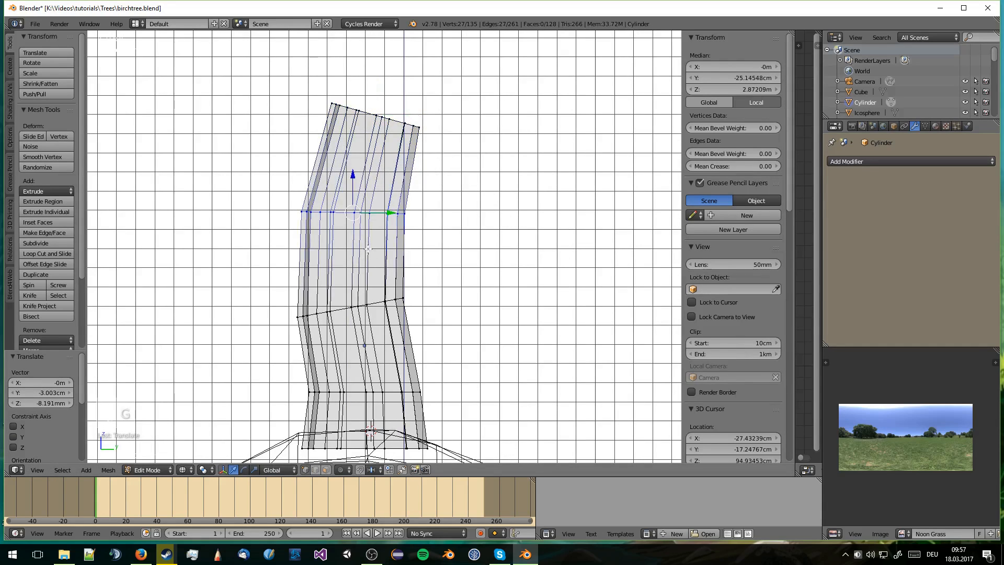
pyautogui.press('g')
pyautogui.press('Tab')
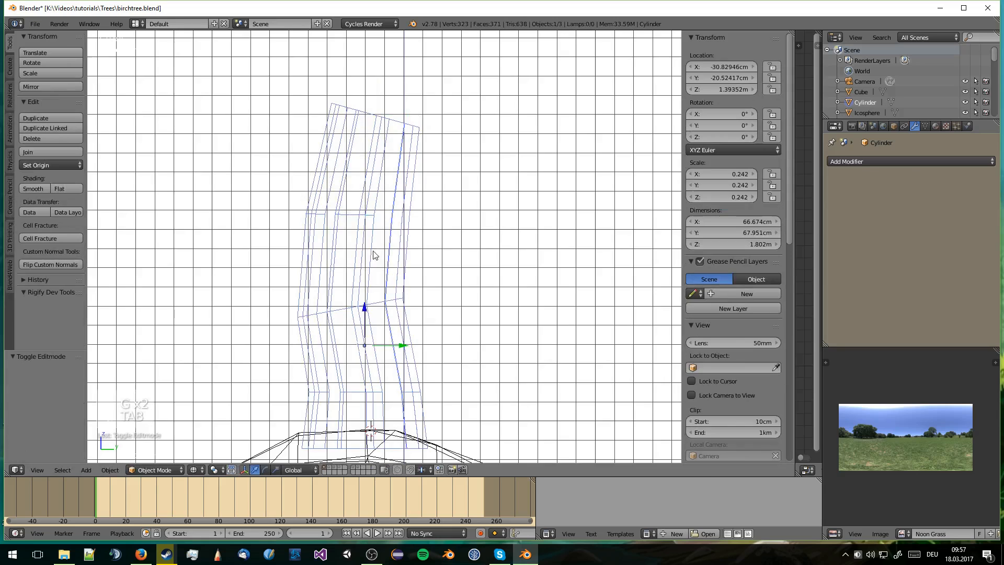
# - Show the scene with its material colours and reopen the trunk for mesh editing in an angled view
pyautogui.click(194, 469)
pyautogui.click(209, 421)
pyautogui.moveTo(235, 386)
pyautogui.mouseDown(button='middle')
pyautogui.moveTo(419, 343)
pyautogui.moveTo(398, 312)
pyautogui.mouseUp(button='middle')
pyautogui.press('Tab')
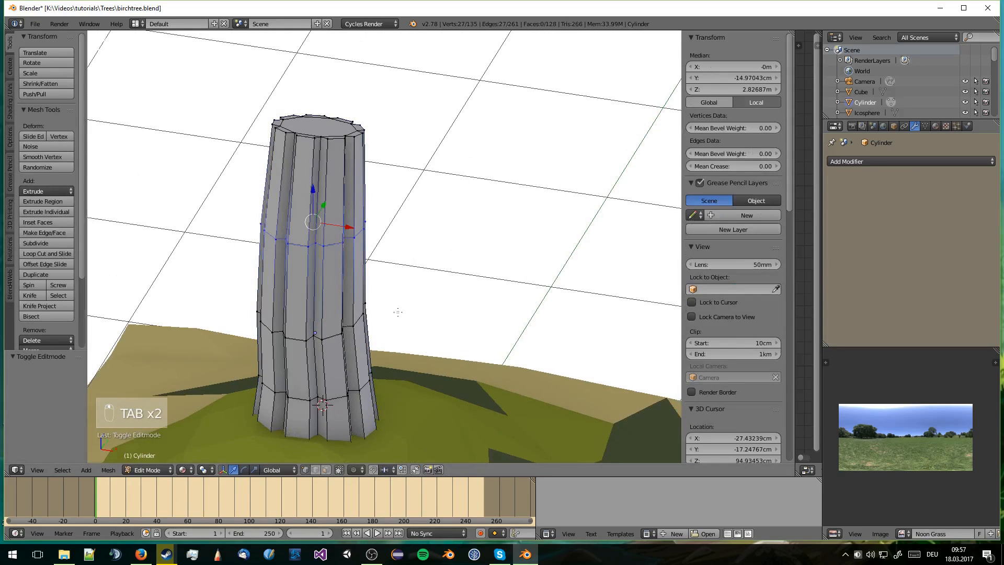
# - Shift the upper, lower and middle edge loops of the trunk sideways to bend it irregularly, and return to object mode
pyautogui.moveTo(342, 230); pyautogui.dragTo(333, 228)
pyautogui.keyDown('alt'); pyautogui.rightClick(339, 394); pyautogui.keyUp('alt')
pyautogui.moveTo(343, 377); pyautogui.dragTo(341, 366)
pyautogui.keyDown('alt'); pyautogui.rightClick(336, 336); pyautogui.keyUp('alt')
pyautogui.moveTo(344, 309); pyautogui.dragTo(354, 309)
pyautogui.press('Tab')
# - Examine the bent trunk's shape on the hill from several sides with nothing selected
pyautogui.moveTo(404, 333); pyautogui.dragTo(291, 309, button='middle')
pyautogui.scroll(-2, 291, 309)
pyautogui.press('a')
pyautogui.moveTo(449, 309); pyautogui.dragTo(358, 291, button='middle')
pyautogui.scroll(1, 392, 298)
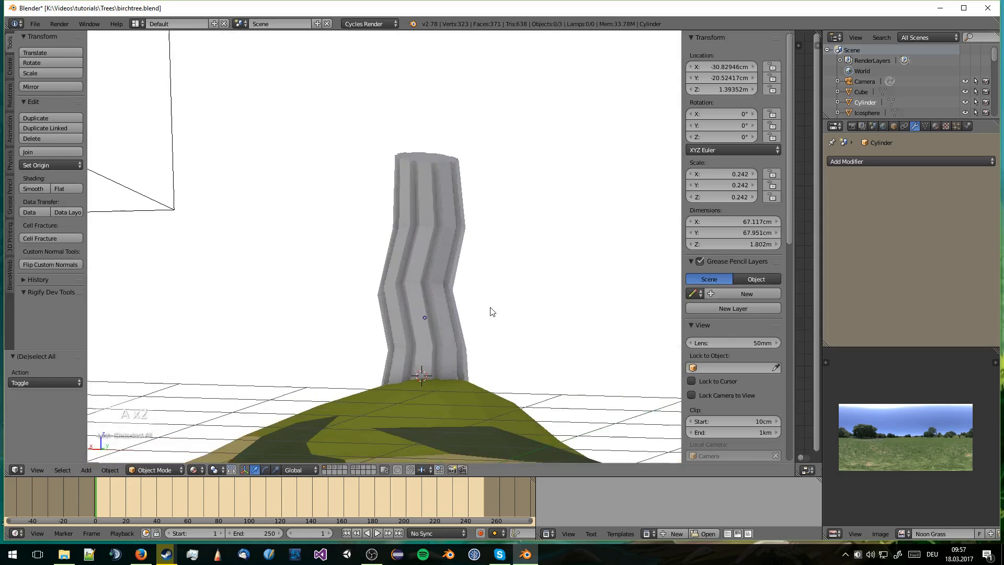
pyautogui.moveTo(491, 310); pyautogui.dragTo(453, 346, button='middle')
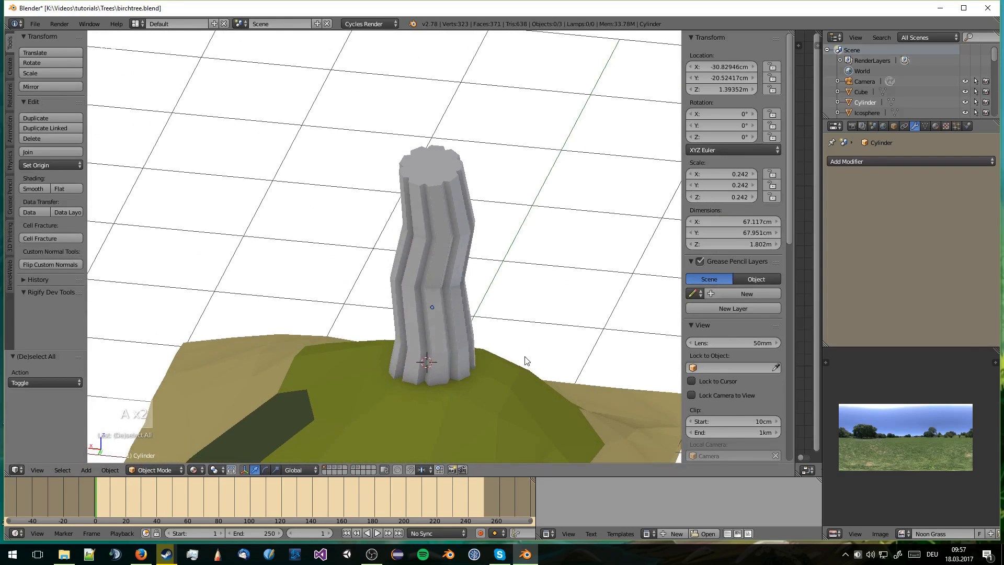
pyautogui.moveTo(527, 358)
pyautogui.mouseDown(button='middle')
pyautogui.moveTo(519, 312)
pyautogui.moveTo(505, 323)
pyautogui.moveTo(459, 280)
pyautogui.moveTo(457, 256)
pyautogui.moveTo(438, 323)
pyautogui.mouseUp(button='middle')
pyautogui.scroll(1, 441, 289)
# - Reopen the trunk for mesh editing close to its top, with face selection active and nothing selected
pyautogui.press('Tab')
pyautogui.moveTo(442, 289); pyautogui.dragTo(431, 303, button='middle')
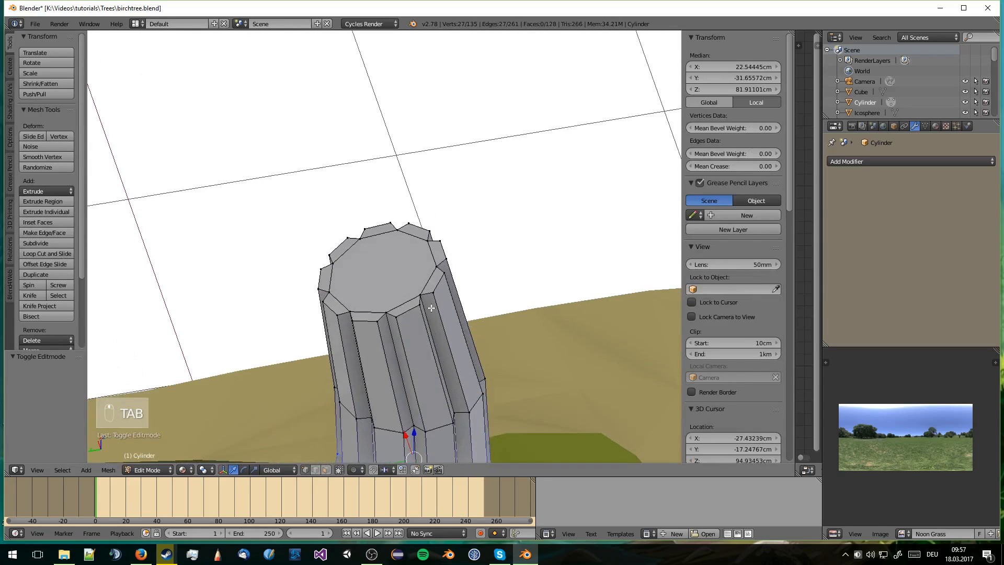
pyautogui.press('a')
pyautogui.press('a')
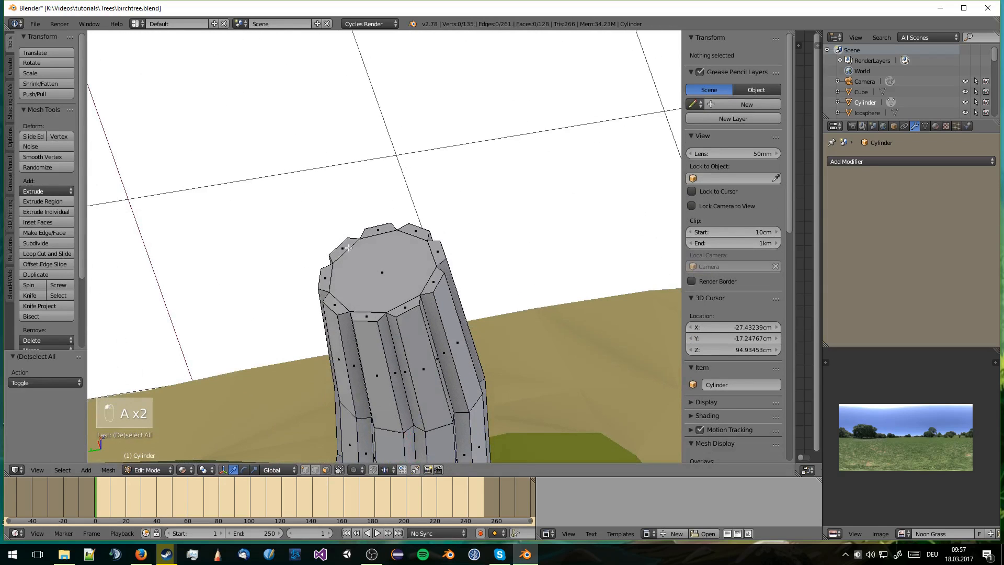
# - Try to extrude all nine outer rim faces on the trunk's top together
pyautogui.rightClick(348, 248)
pyautogui.keyDown('shift'); pyautogui.rightClick(329, 280); pyautogui.keyUp('shift')
pyautogui.keyDown('shift'); pyautogui.rightClick(333, 302); pyautogui.keyUp('shift')
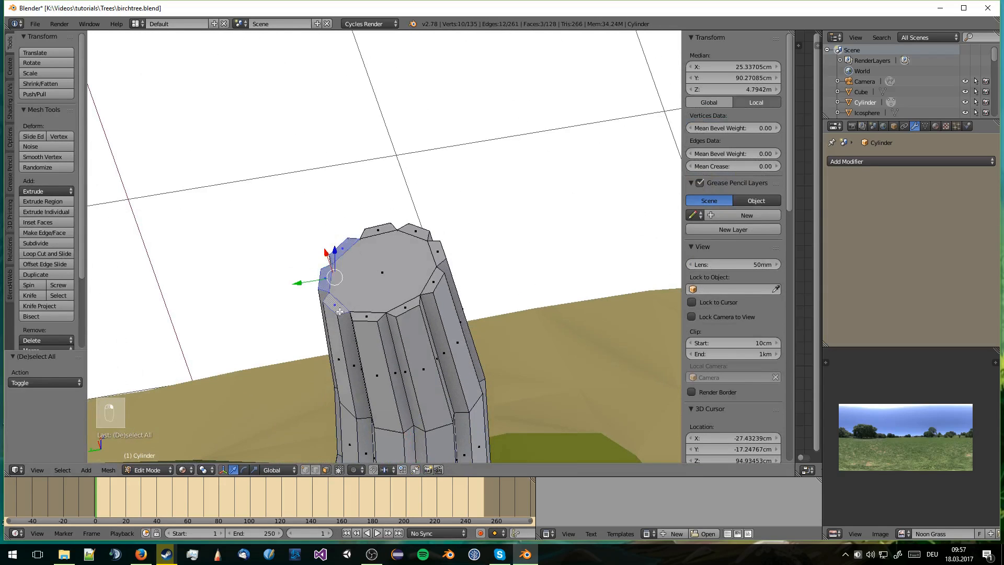
pyautogui.keyDown('shift'); pyautogui.rightClick(361, 313); pyautogui.keyUp('shift')
pyautogui.keyDown('shift'); pyautogui.rightClick(412, 307); pyautogui.keyUp('shift')
pyautogui.keyDown('shift'); pyautogui.rightClick(436, 285); pyautogui.keyUp('shift')
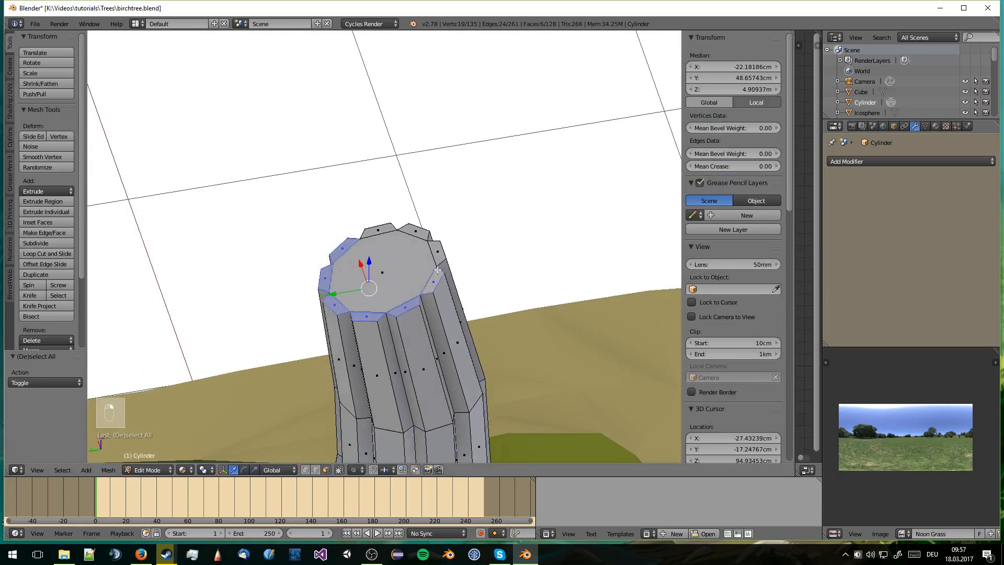
pyautogui.keyDown('shift'); pyautogui.rightClick(440, 250); pyautogui.keyUp('shift')
pyautogui.keyDown('shift'); pyautogui.rightClick(420, 230); pyautogui.keyUp('shift')
pyautogui.keyDown('shift'); pyautogui.rightClick(387, 229); pyautogui.keyUp('shift')
pyautogui.moveTo(387, 229); pyautogui.dragTo(406, 240, button='middle')
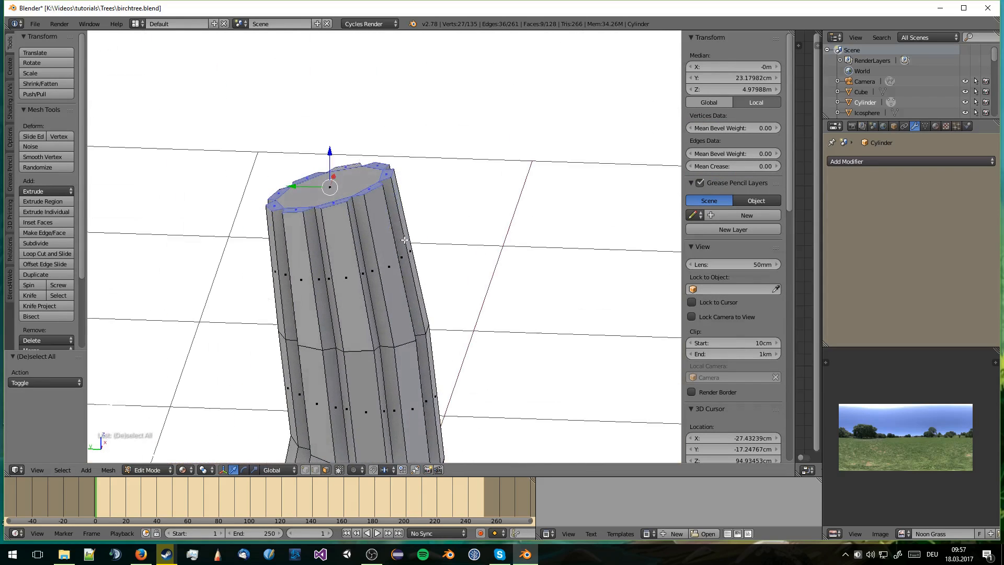
pyautogui.press('e')
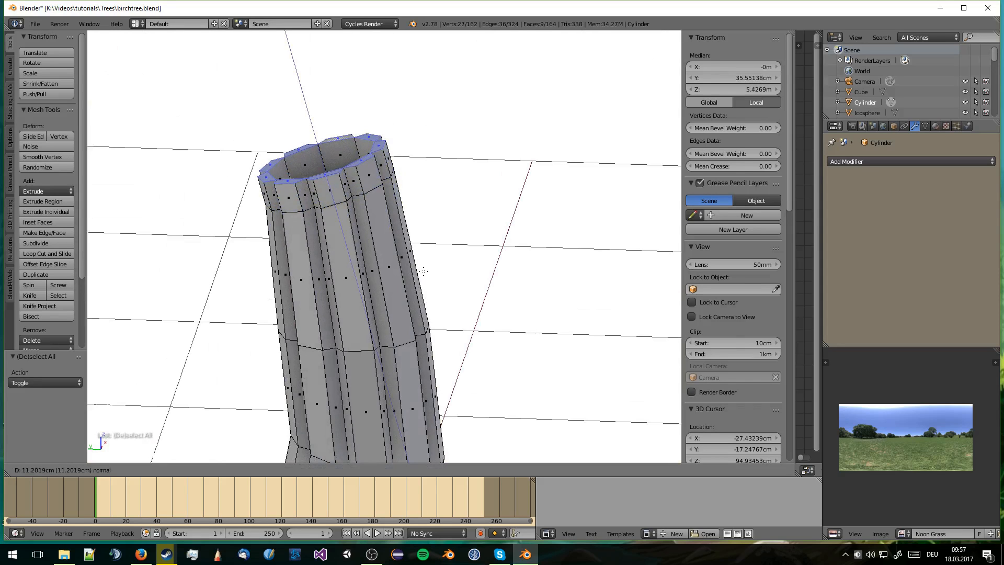
pyautogui.rightClick(424, 271)
pyautogui.moveTo(423, 271); pyautogui.dragTo(379, 273, button='middle')
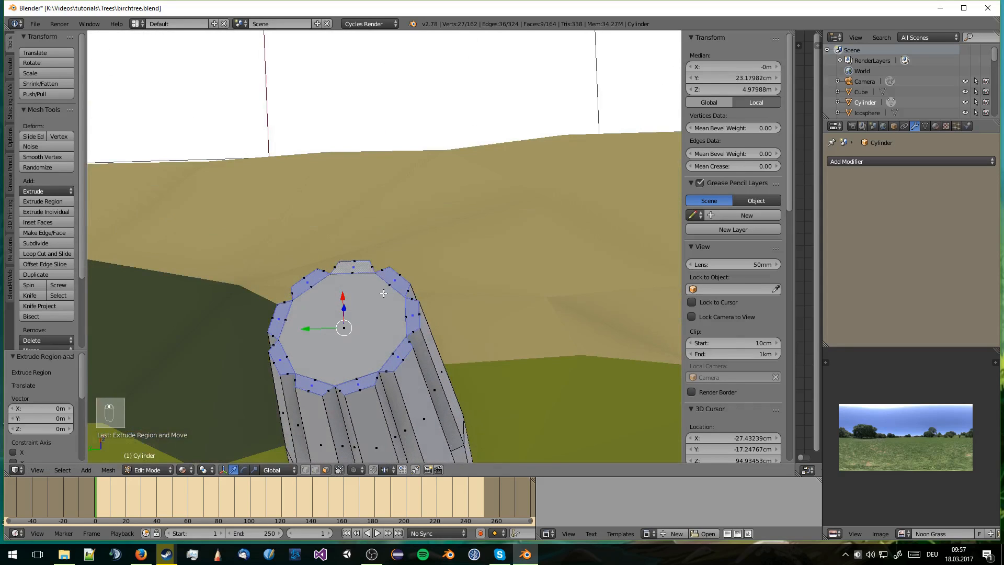
# - Test the extruded rim by hiding and moving one face, and undo these tests together with the joint extrusion
pyautogui.scroll(2, 383, 294)
pyautogui.press('h')
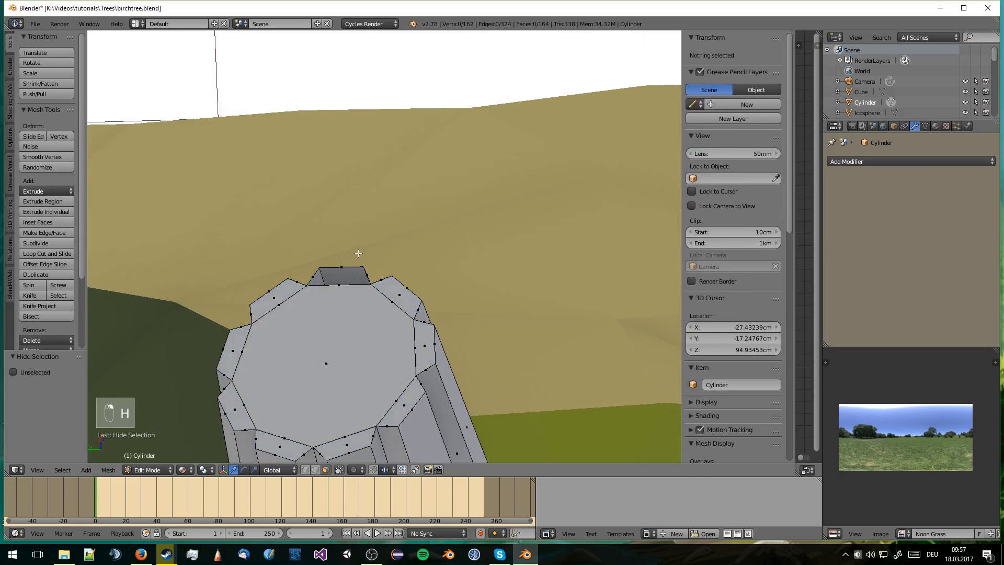
pyautogui.hotkey('ctrl', 'z')
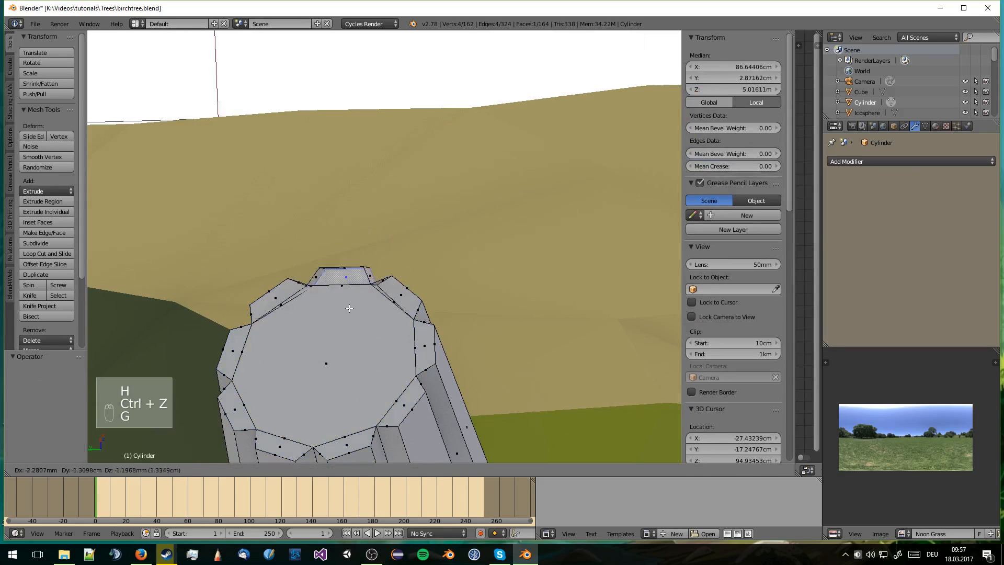
pyautogui.click(349, 309)
pyautogui.hotkey('ctrl', 'z')
pyautogui.hotkey('ctrl', 'z')
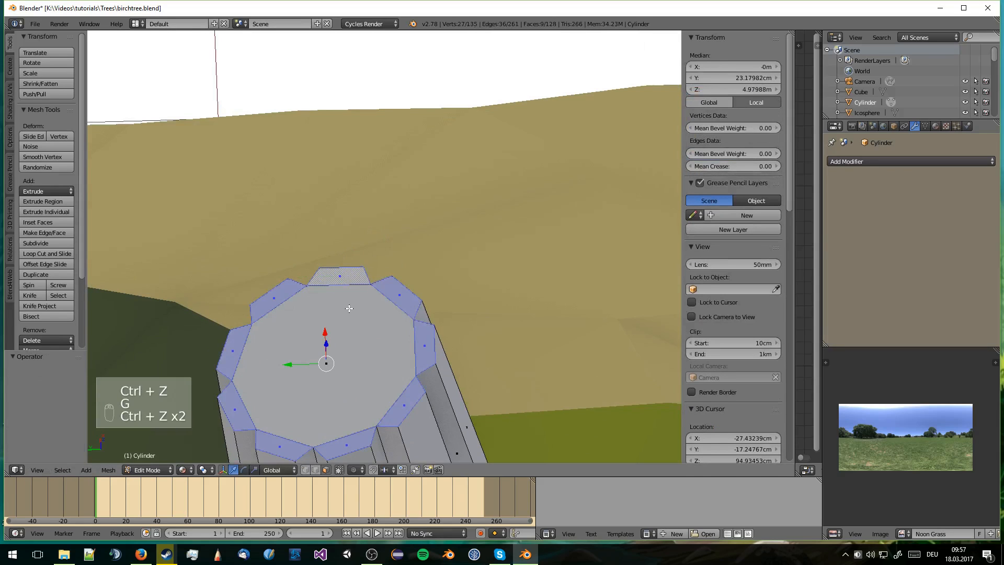
# - Extrude each of the nine rim faces on the trunk's top separately, leaving the new faces in place
pyautogui.rightClick(341, 283)
pyautogui.press('e')
pyautogui.rightClick(273, 291)
pyautogui.rightClick(274, 293)
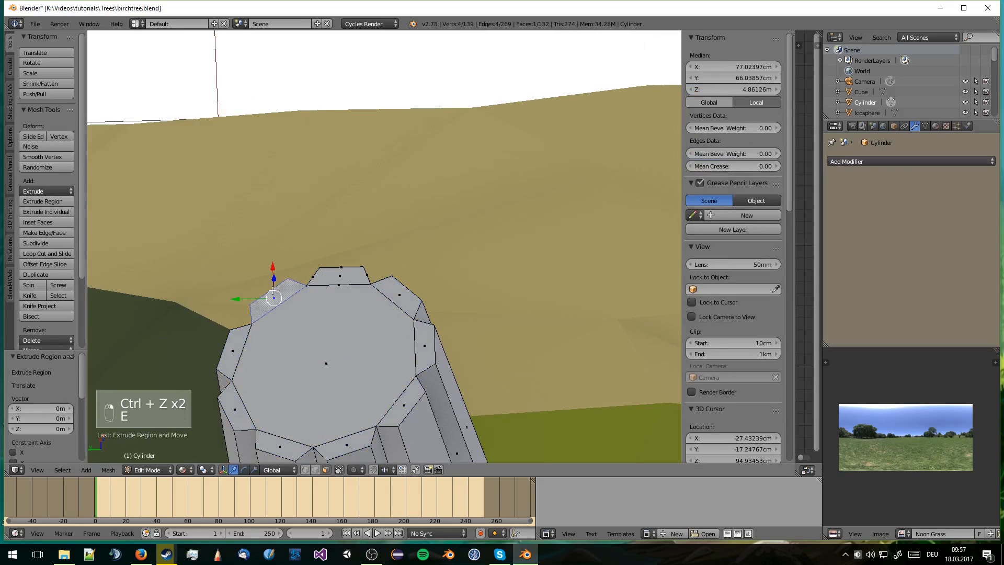
pyautogui.press('e')
pyautogui.rightClick(272, 294)
pyautogui.rightClick(229, 356)
pyautogui.rightClick(239, 406)
pyautogui.press('e')
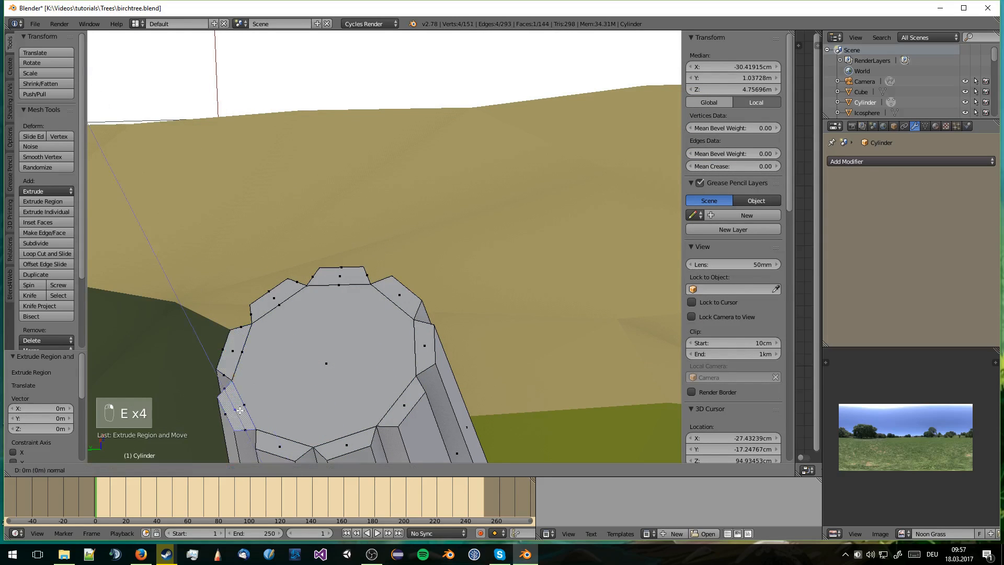
pyautogui.rightClick(295, 448)
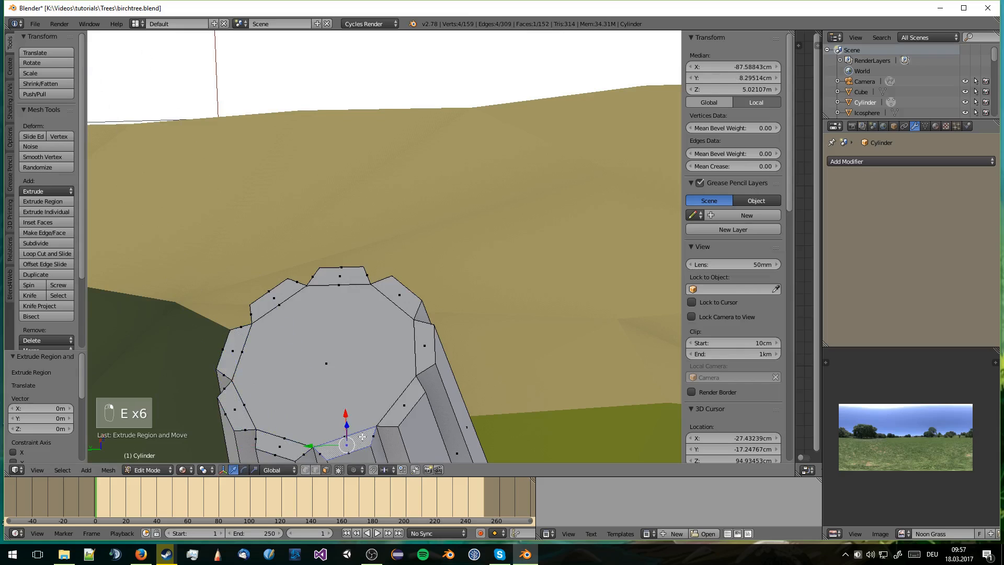
pyautogui.press('e')
pyautogui.rightClick(420, 356)
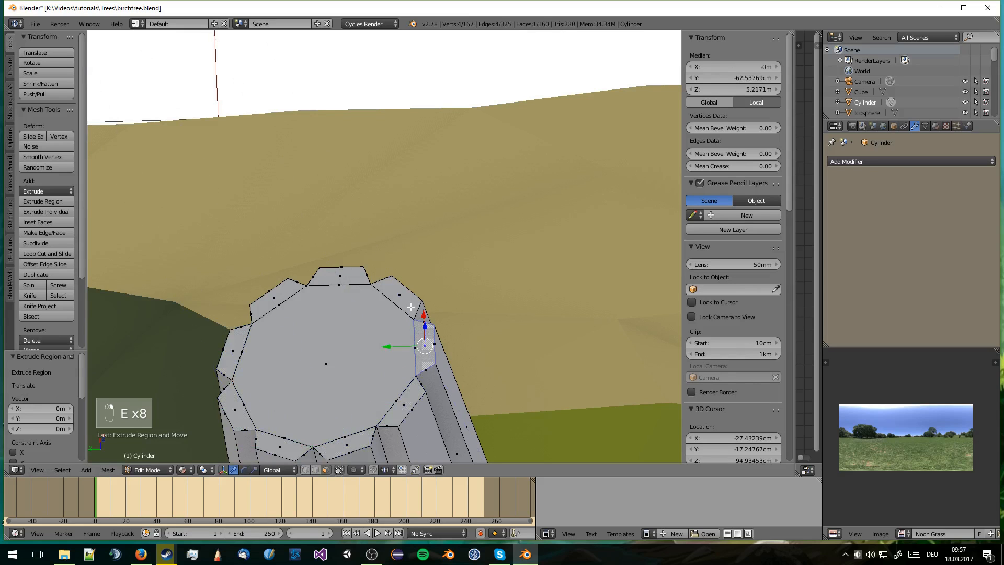
pyautogui.press('e')
pyautogui.rightClick(411, 303)
# - Select all nine rim faces, raise them about 22.4 cm with a 6.7 cm shift in Y, and scale them to 0.953
pyautogui.rightClick(399, 295)
pyautogui.keyDown('shift'); pyautogui.rightClick(340, 275); pyautogui.keyUp('shift')
pyautogui.keyDown('shift'); pyautogui.rightClick(273, 308); pyautogui.keyUp('shift')
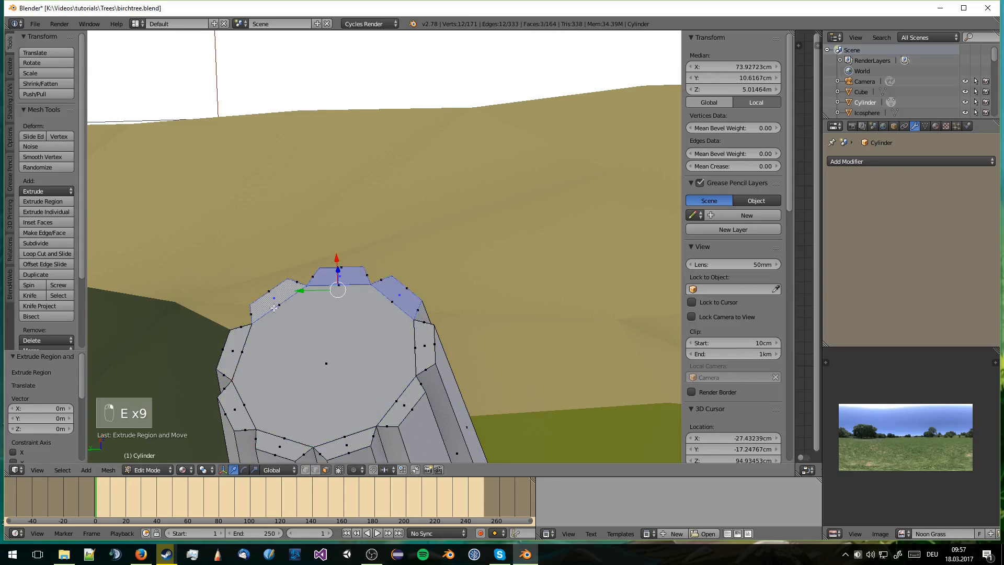
pyautogui.keyDown('shift'); pyautogui.rightClick(282, 448); pyautogui.keyUp('shift')
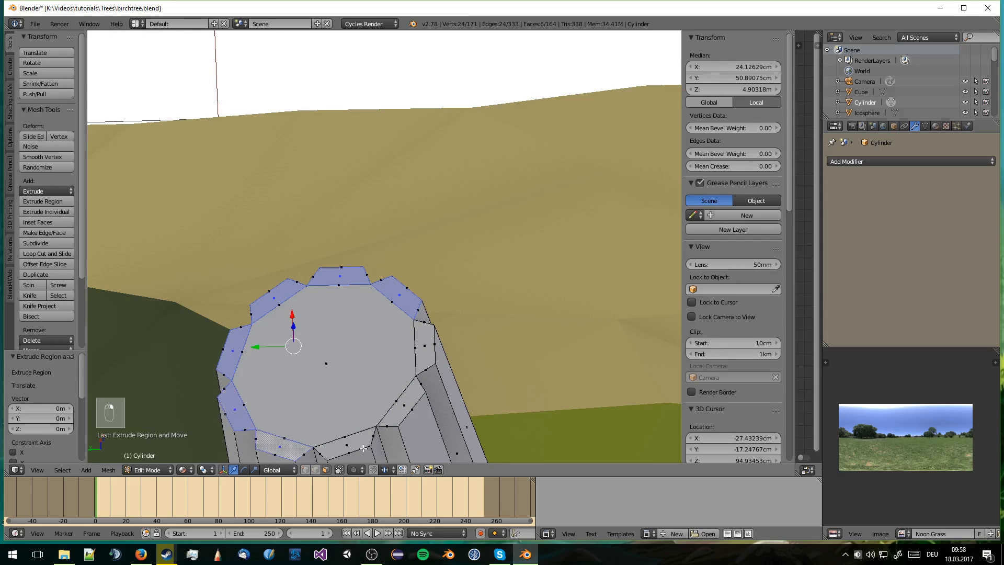
pyautogui.keyDown('shift'); pyautogui.rightClick(431, 338); pyautogui.keyUp('shift')
pyautogui.moveTo(431, 337); pyautogui.dragTo(406, 270, button='middle')
pyautogui.scroll(-3, 411, 263)
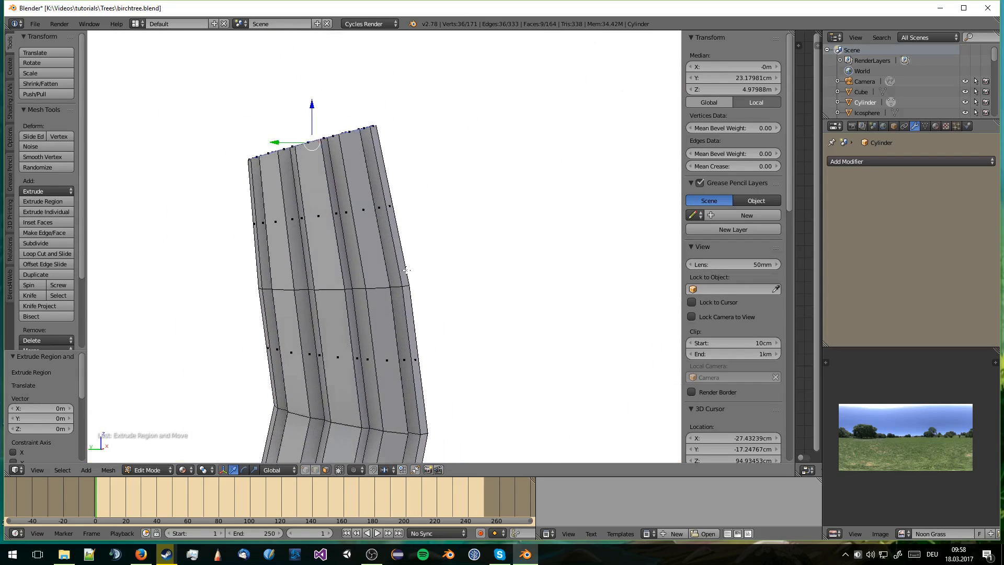
pyautogui.press('g')
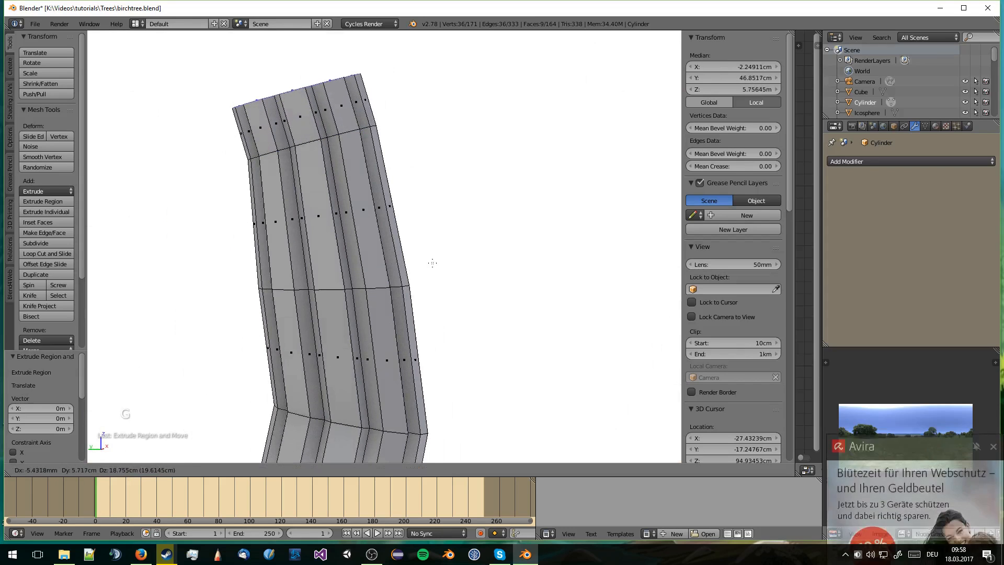
pyautogui.click(430, 252)
pyautogui.press('s')
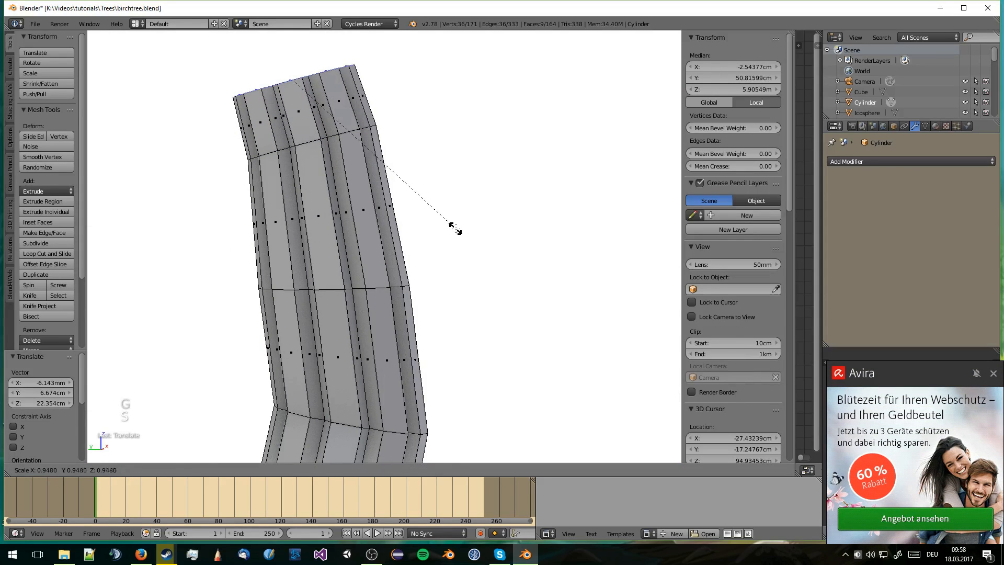
pyautogui.click(456, 229)
# - Set the pivot point to Individual Origins and scale the nine raised rim faces to 0.686
pyautogui.click(205, 469)
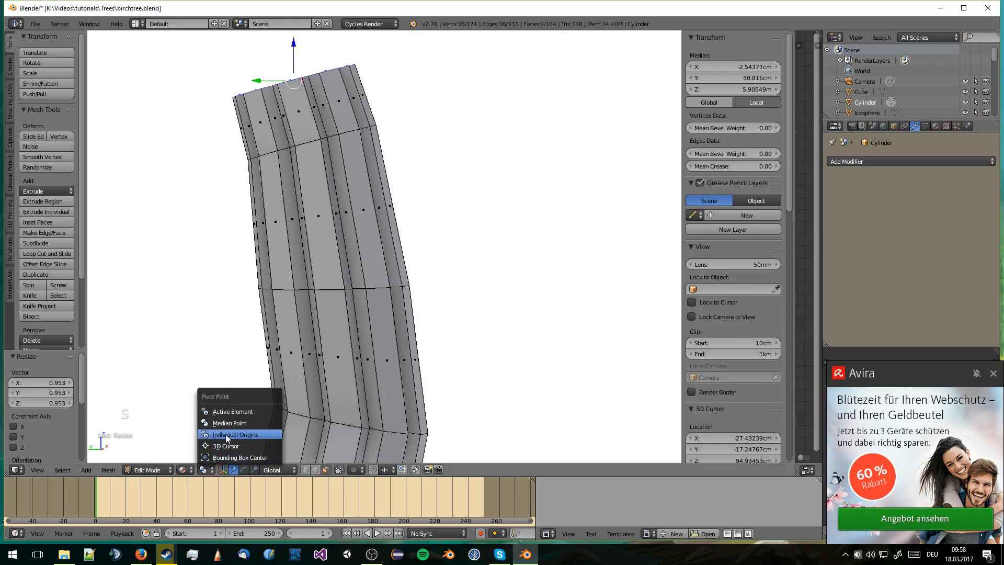
pyautogui.click(226, 435)
pyautogui.press('s')
pyautogui.click(312, 257)
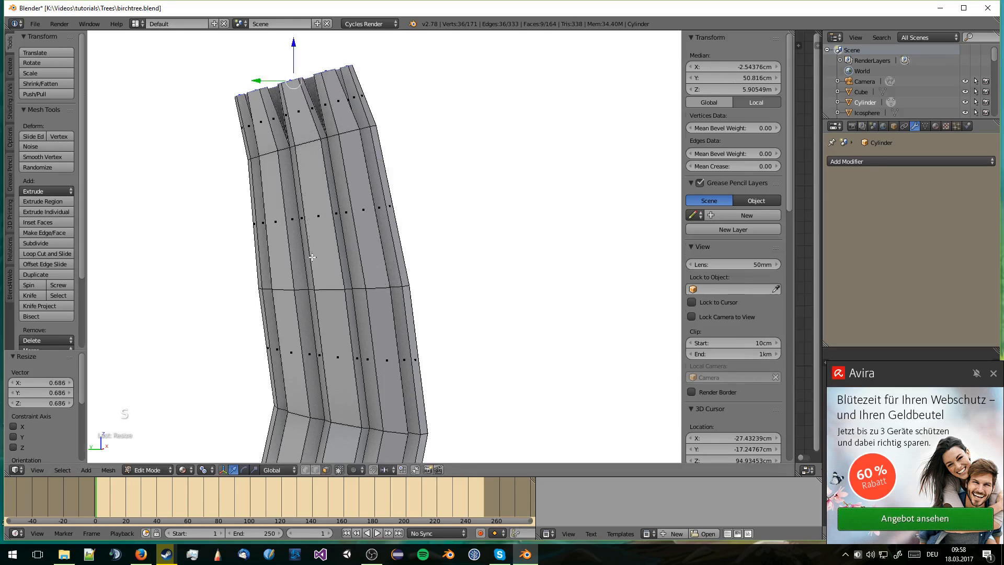
pyautogui.press('Tab')
pyautogui.moveTo(312, 258); pyautogui.dragTo(391, 292, button='middle')
pyautogui.scroll(-4, 438, 291)
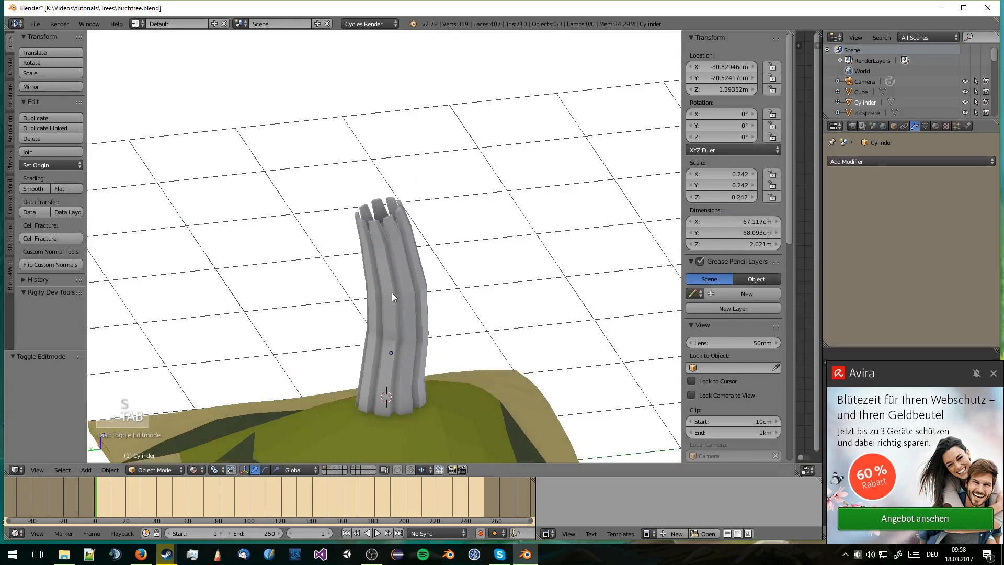
# - Lower two of the trunk's rim faces individually by about 12.4 cm and 7.5 cm, and dismiss the antivirus advertisement
pyautogui.press('Tab')
pyautogui.scroll(6, 392, 297)
pyautogui.press('KP_5')
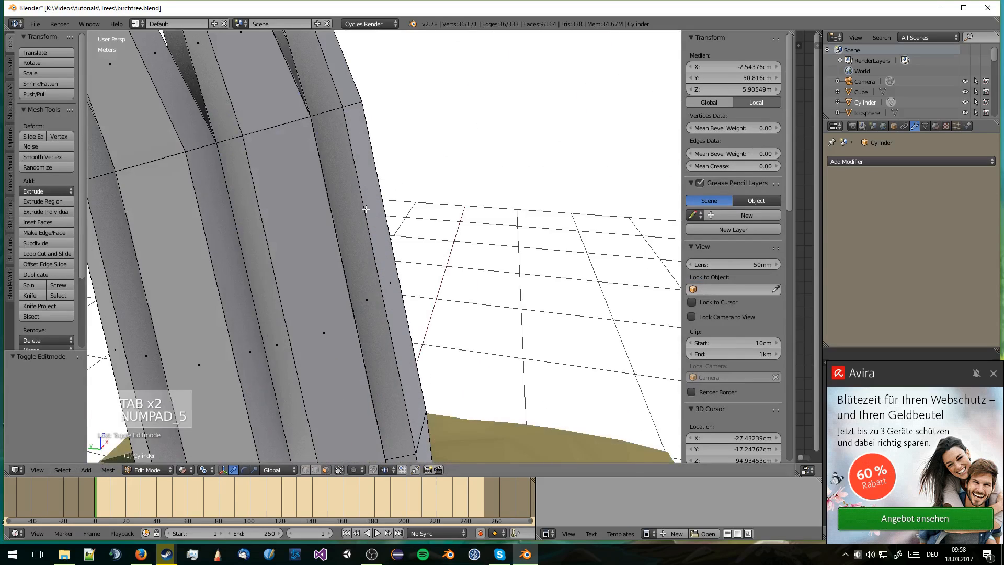
pyautogui.scroll(-6, 367, 199)
pyautogui.moveTo(368, 203); pyautogui.dragTo(428, 210, button='middle')
pyautogui.rightClick(392, 286)
pyautogui.press('g')
pyautogui.click(407, 275)
pyautogui.rightClick(422, 207)
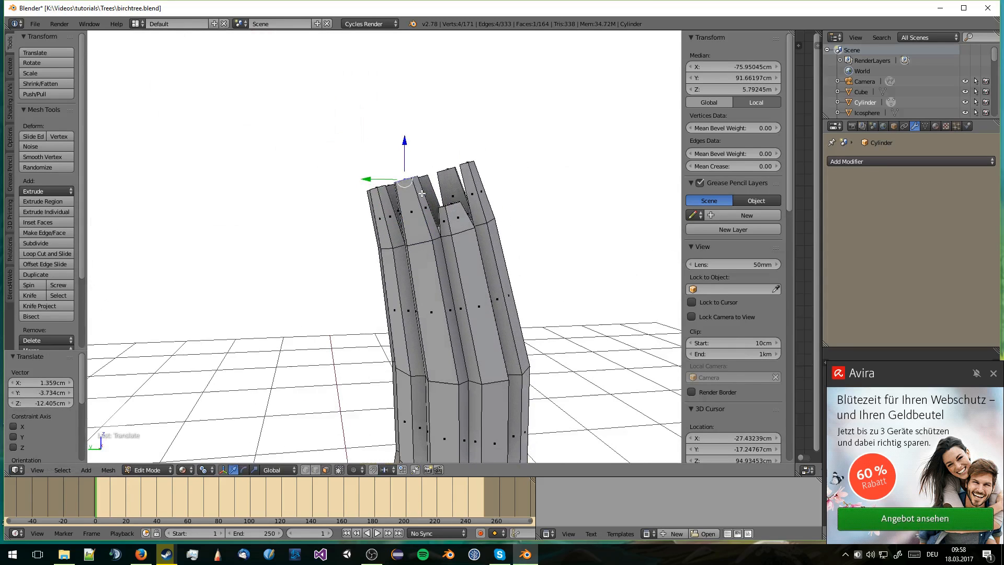
pyautogui.press('g')
pyautogui.click(428, 212)
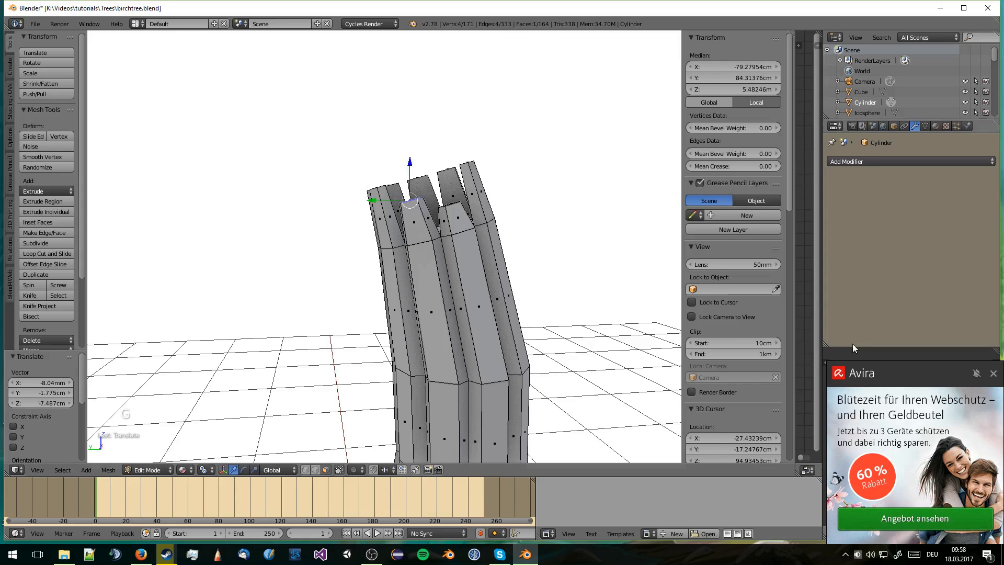
pyautogui.click(993, 373)
pyautogui.moveTo(491, 198); pyautogui.dragTo(501, 234, button='middle')
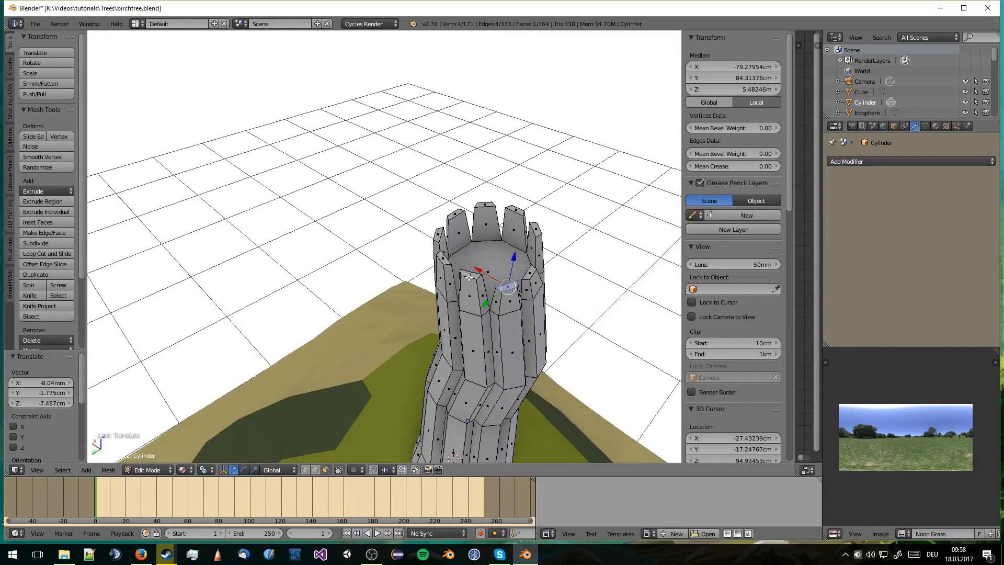
# - Move the remaining rim faces around the trunk's top one by one to give the broken edge uneven heights
pyautogui.moveTo(470, 275); pyautogui.dragTo(360, 306, button='middle')
pyautogui.press('g')
pyautogui.click(462, 224)
pyautogui.press('g')
pyautogui.click(488, 195)
pyautogui.press('g')
pyautogui.click(491, 163)
pyautogui.press('g')
pyautogui.click(463, 184)
pyautogui.press('g')
pyautogui.click(486, 150)
pyautogui.press('g')
pyautogui.click(601, 202)
pyautogui.press('g')
pyautogui.click(614, 185)
pyautogui.press('Tab')
pyautogui.press('Tab')
# - Extrude the large inner face of the trunk's top in place and scale the new face
pyautogui.rightClick(497, 234)
pyautogui.scroll(1, 477, 239)
pyautogui.press('e')
pyautogui.rightClick(529, 246)
pyautogui.press('s')
pyautogui.click(506, 259)
pyautogui.click(484, 202)
# - Extrude and scale the inner top face two more times, moving it between the extrusions
pyautogui.press('e')
pyautogui.rightClick(504, 245)
pyautogui.press('s')
pyautogui.click(480, 256)
pyautogui.press('g')
pyautogui.click(469, 204)
pyautogui.press('e')
pyautogui.rightClick(491, 277)
pyautogui.press('s')
pyautogui.click(465, 273)
pyautogui.press('Tab')
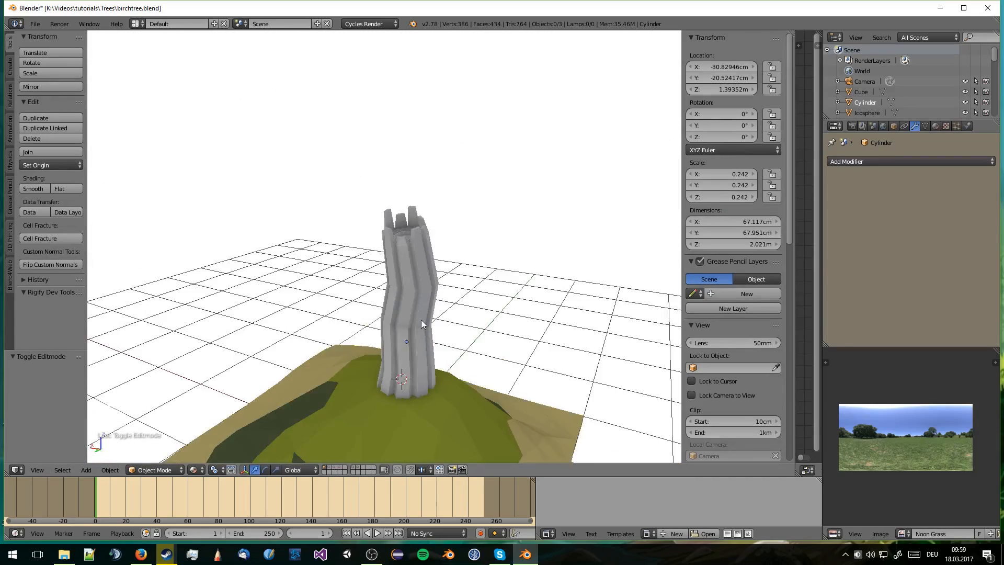
# - Assign the existing Log material to the trunk and check the tree through the camera
pyautogui.moveTo(421, 319); pyautogui.dragTo(413, 219, button='middle')
pyautogui.rightClick(412, 219)
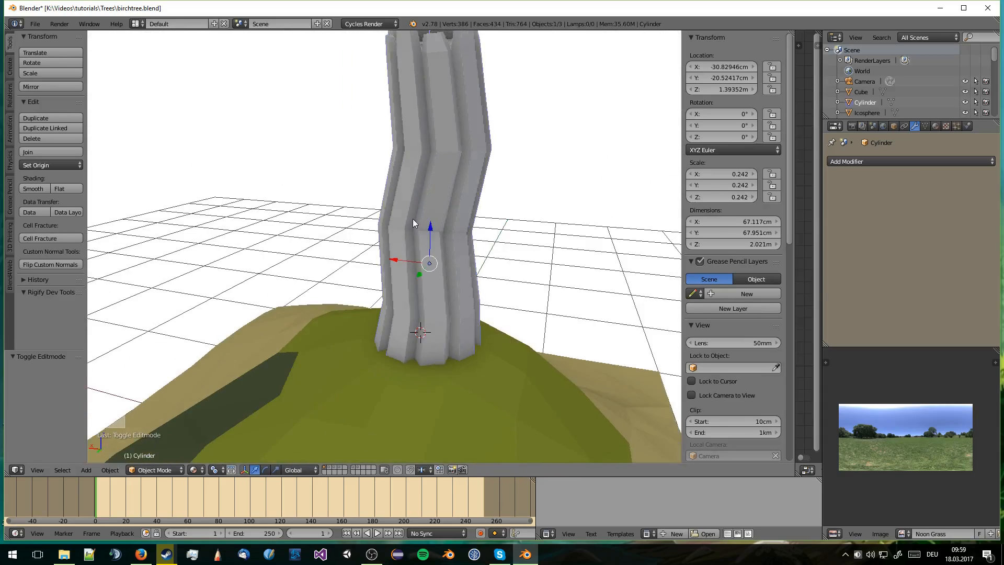
pyautogui.click(935, 126)
pyautogui.click(833, 196)
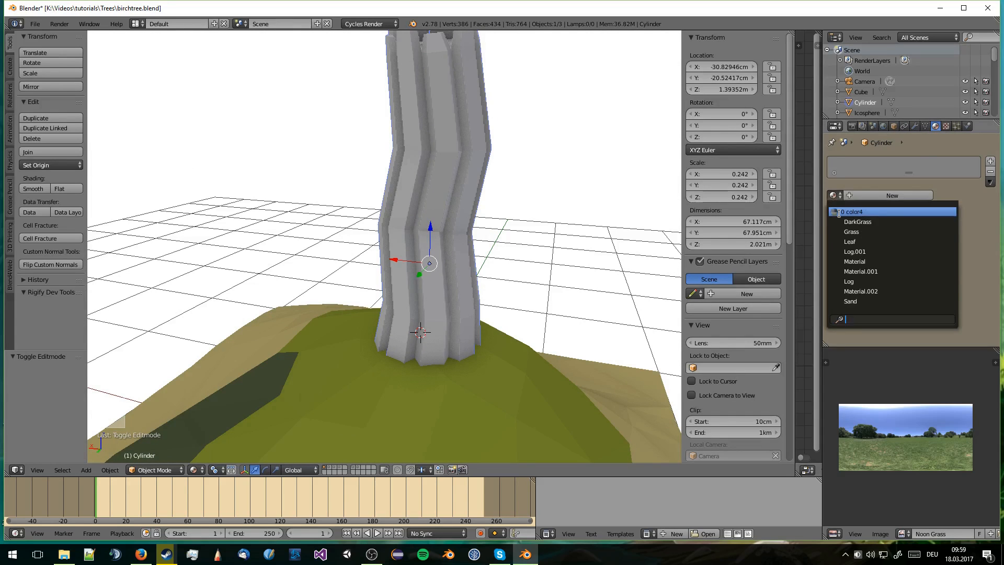
pyautogui.click(849, 281)
pyautogui.press('KP_0')
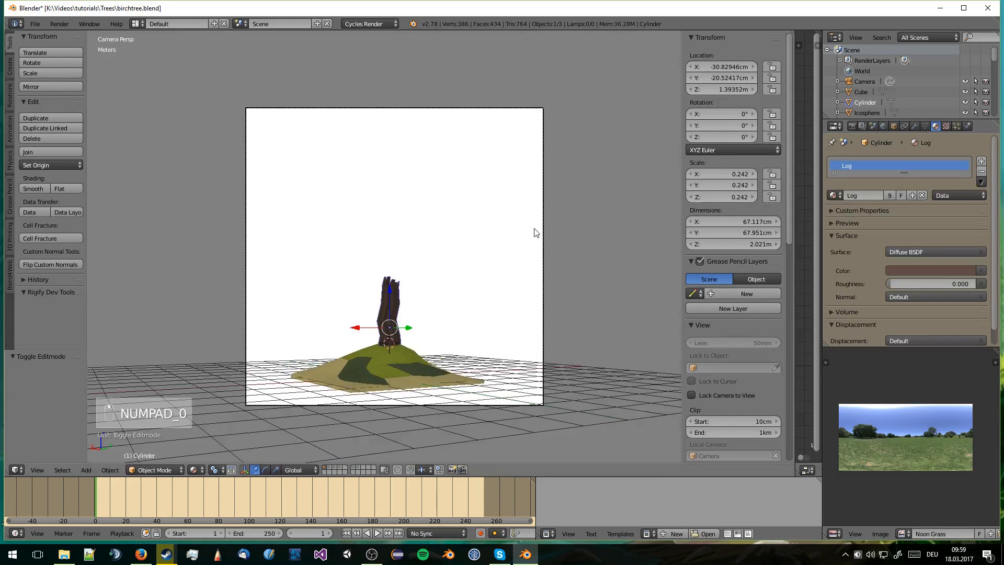
pyautogui.scroll(5, 512, 261)
pyautogui.keyDown('shift'); pyautogui.moveTo(512, 366); pyautogui.dragTo(503, 128, button='middle'); pyautogui.keyUp('shift')
pyautogui.scroll(1, 479, 180)
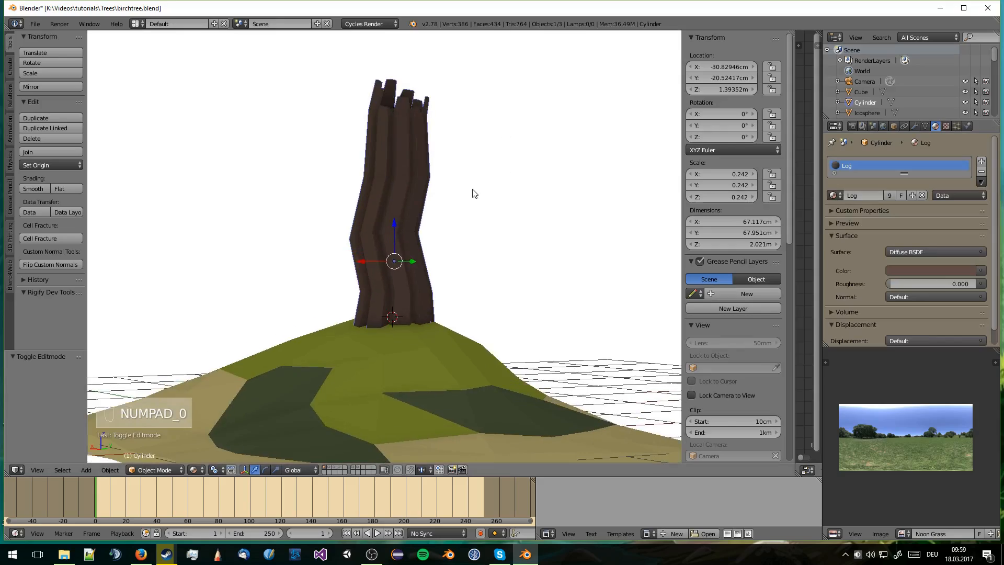
pyautogui.press('KP_0')
pyautogui.scroll(7, 415, 253)
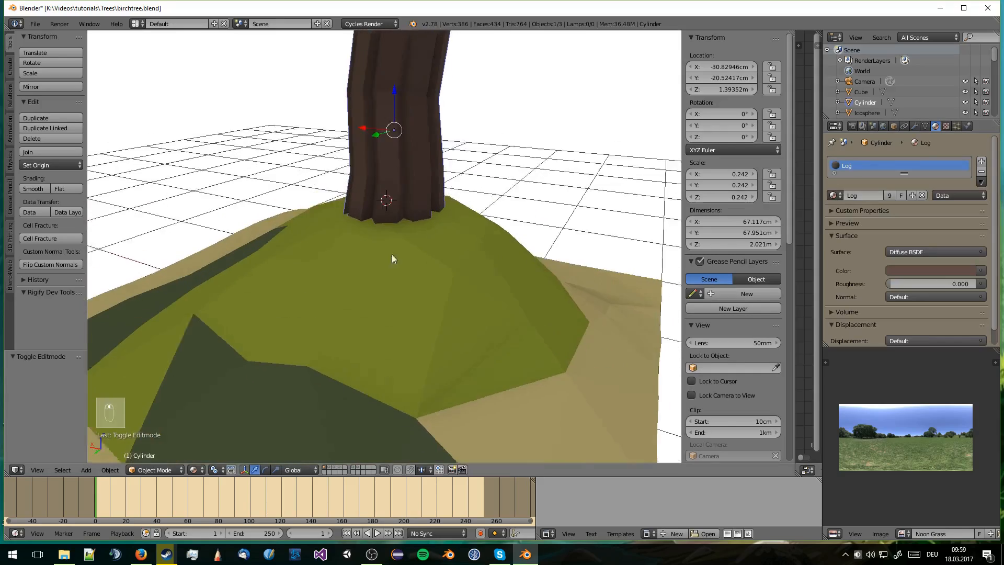
# - Try to pull one bottom face of the trunk outward about 11.4 cm in Y and 4.2 cm down, and undo the move
pyautogui.moveTo(391, 254)
pyautogui.mouseDown(button='middle')
pyautogui.moveTo(388, 267)
pyautogui.moveTo(375, 245)
pyautogui.moveTo(430, 321)
pyautogui.moveTo(421, 324)
pyautogui.mouseUp(button='middle')
pyautogui.scroll(1, 387, 267)
pyautogui.press('z')
pyautogui.press('Tab')
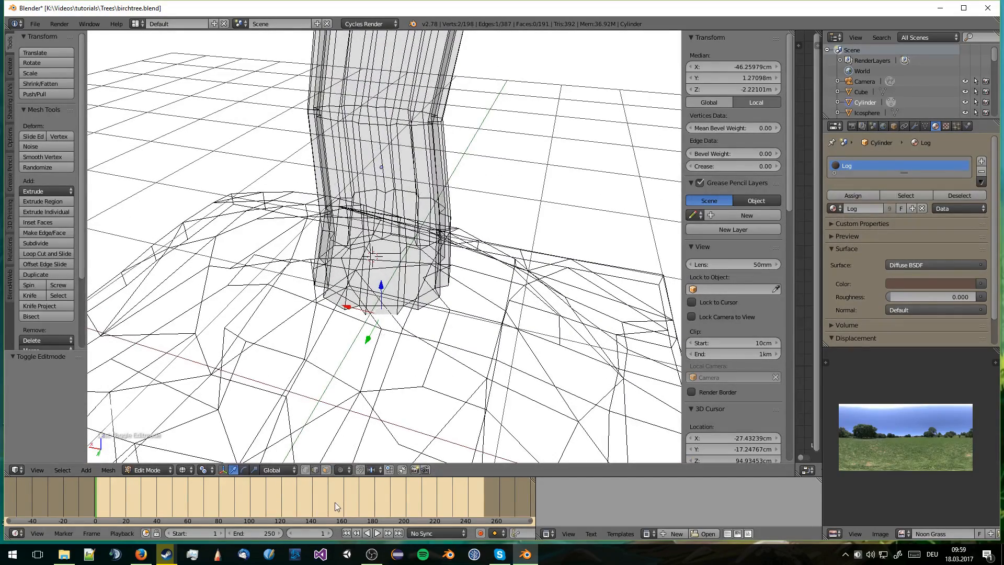
pyautogui.press('a')
pyautogui.rightClick(383, 308)
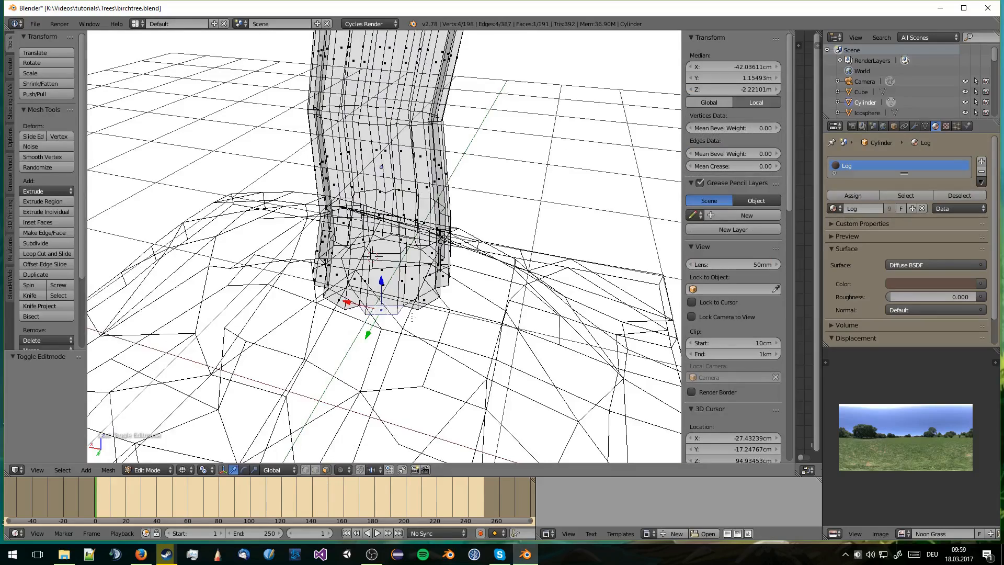
pyautogui.press('z')
pyautogui.moveTo(466, 334); pyautogui.dragTo(373, 284, button='middle')
pyautogui.moveTo(529, 373); pyautogui.dragTo(296, 195, button='middle')
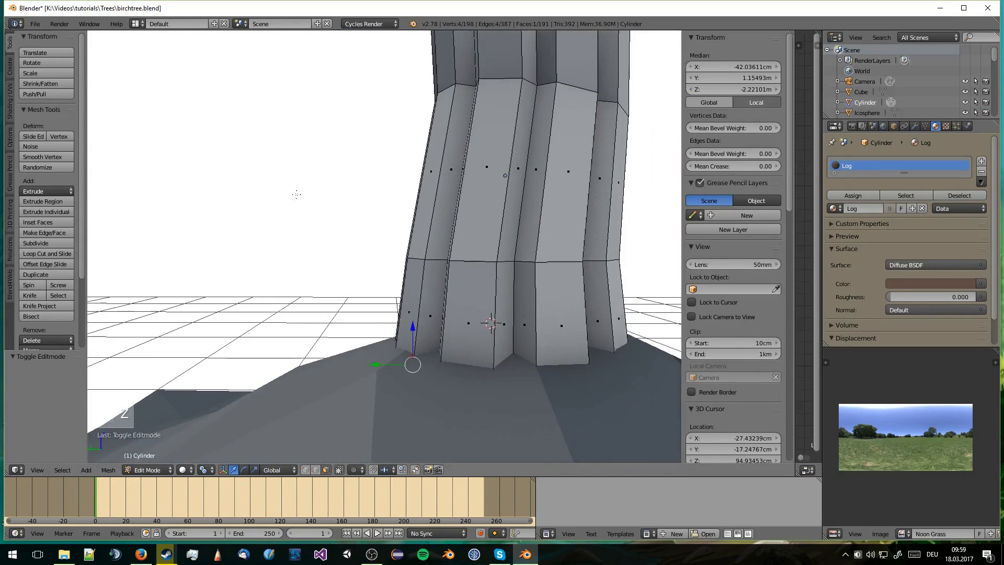
pyautogui.moveTo(489, 375); pyautogui.dragTo(455, 362, button='middle')
pyautogui.press('g')
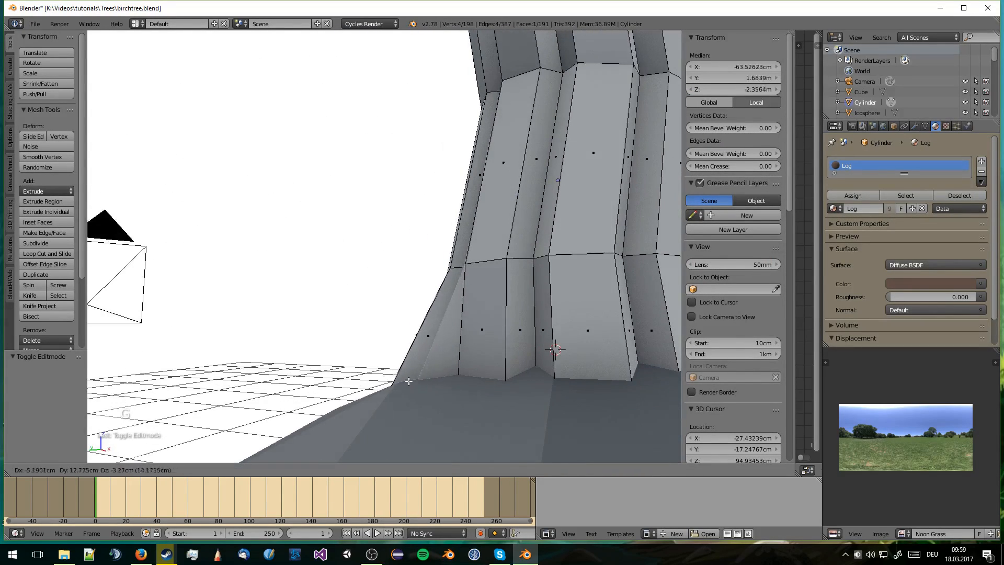
pyautogui.click(408, 381)
pyautogui.moveTo(405, 389); pyautogui.dragTo(421, 353, button='middle')
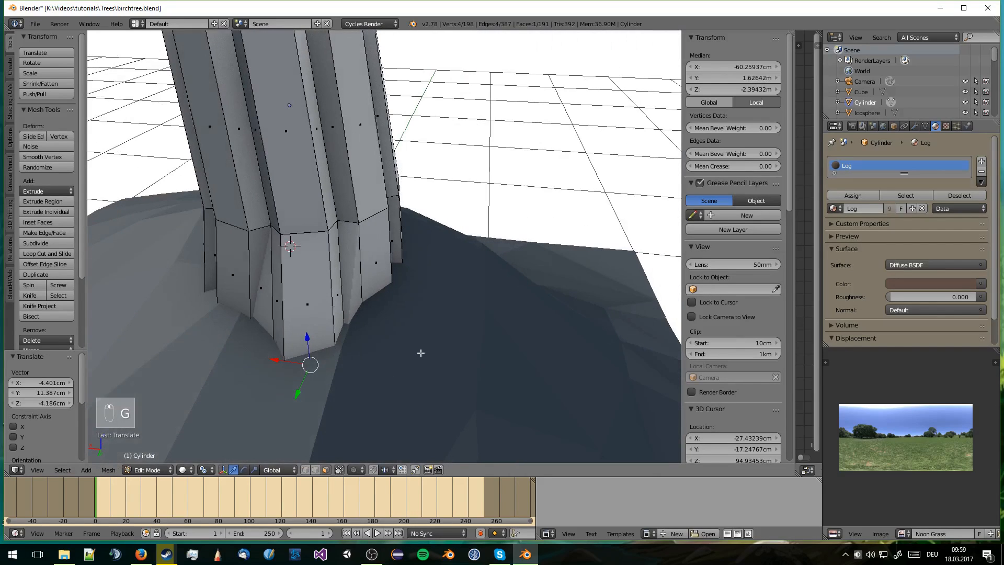
pyautogui.hotkey('ctrl', 'z')
# - Clear the selection and select the nine outer bottom edges around the trunk's base in wireframe view
pyautogui.press('z')
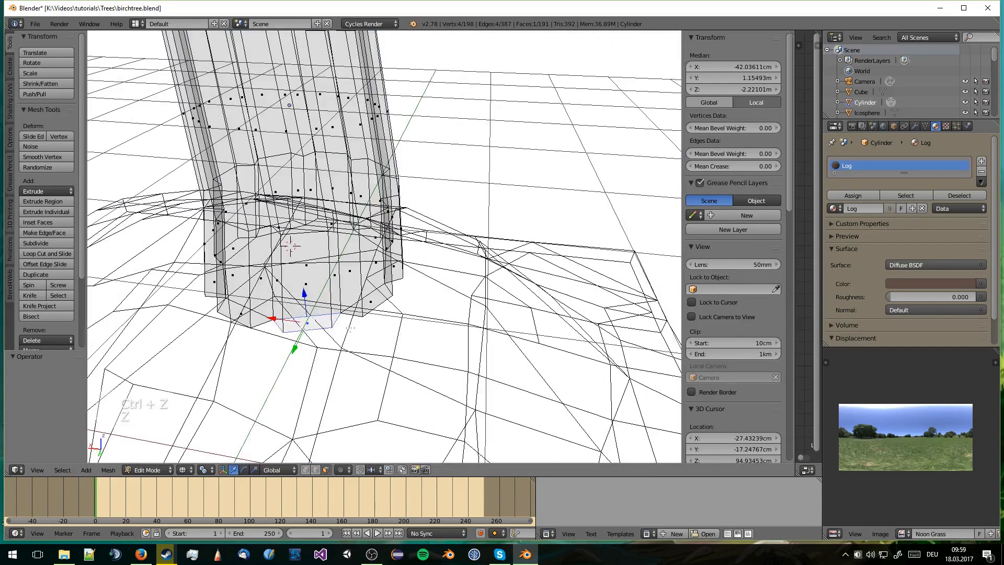
pyautogui.press('a')
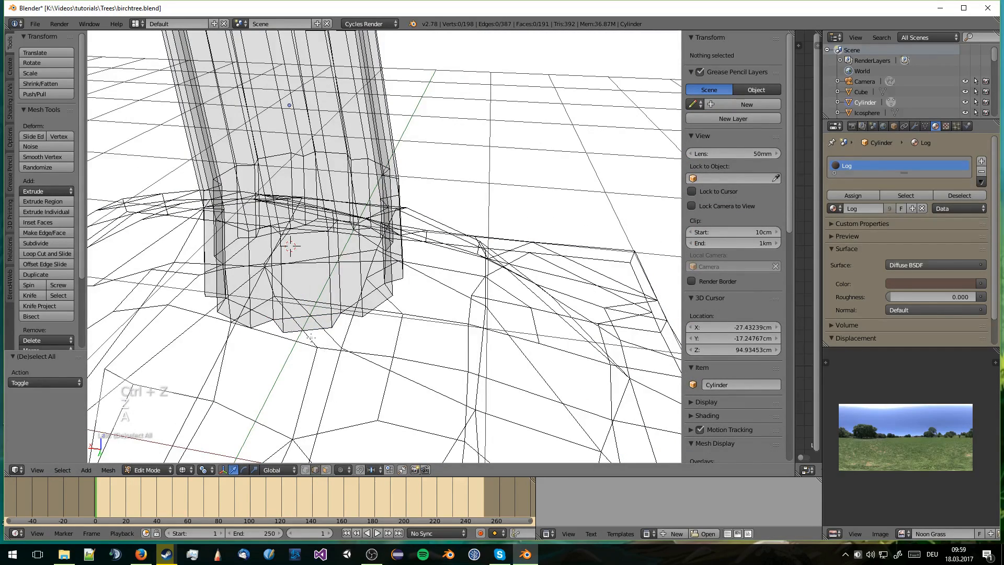
pyautogui.rightClick(247, 331)
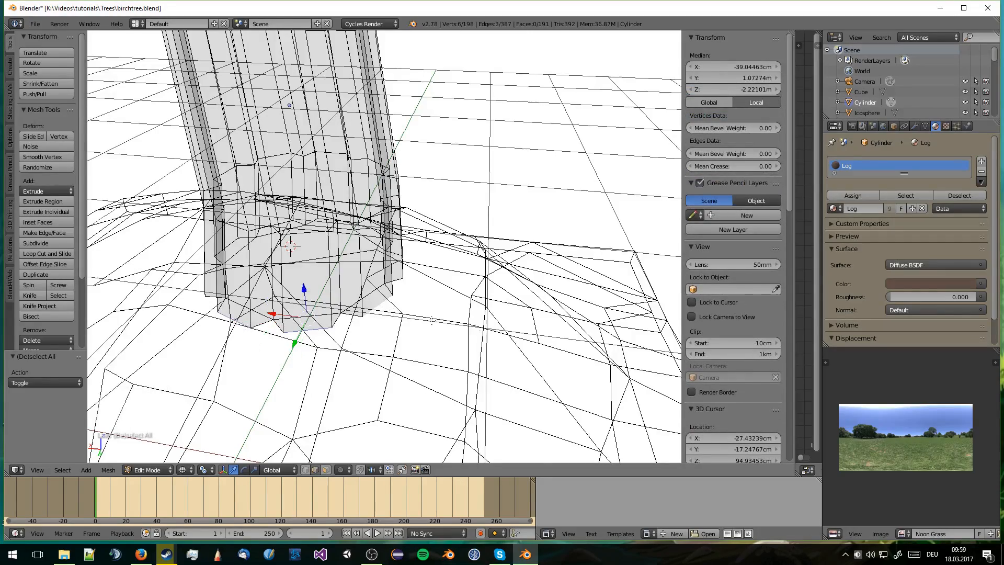
pyautogui.moveTo(431, 320); pyautogui.dragTo(359, 337, button='middle')
pyautogui.moveTo(549, 377); pyautogui.dragTo(416, 302, button='middle')
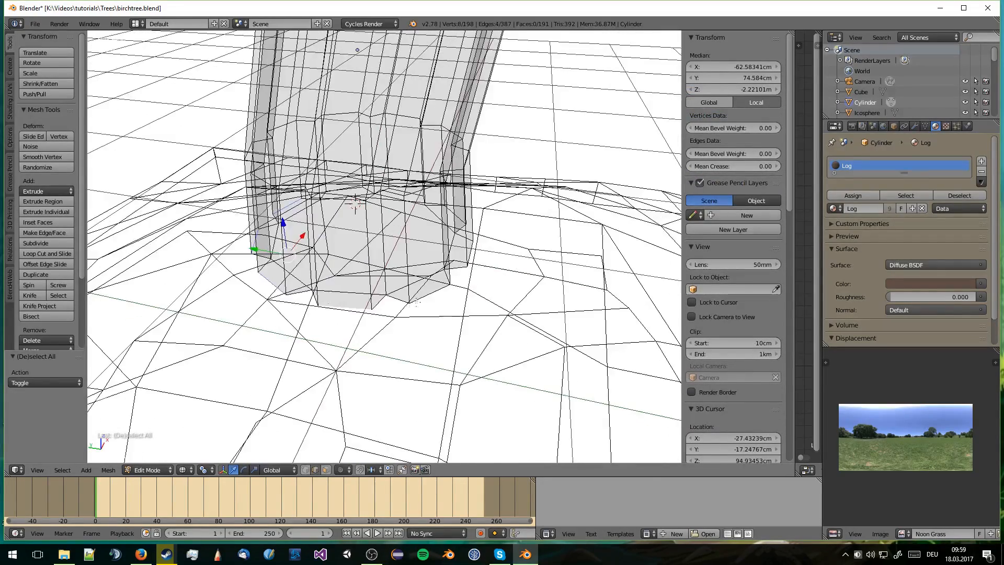
pyautogui.moveTo(578, 302); pyautogui.dragTo(515, 357, button='middle')
pyautogui.keyDown('shift'); pyautogui.rightClick(530, 319); pyautogui.keyUp('shift')
pyautogui.keyDown('shift'); pyautogui.rightClick(451, 280); pyautogui.keyUp('shift')
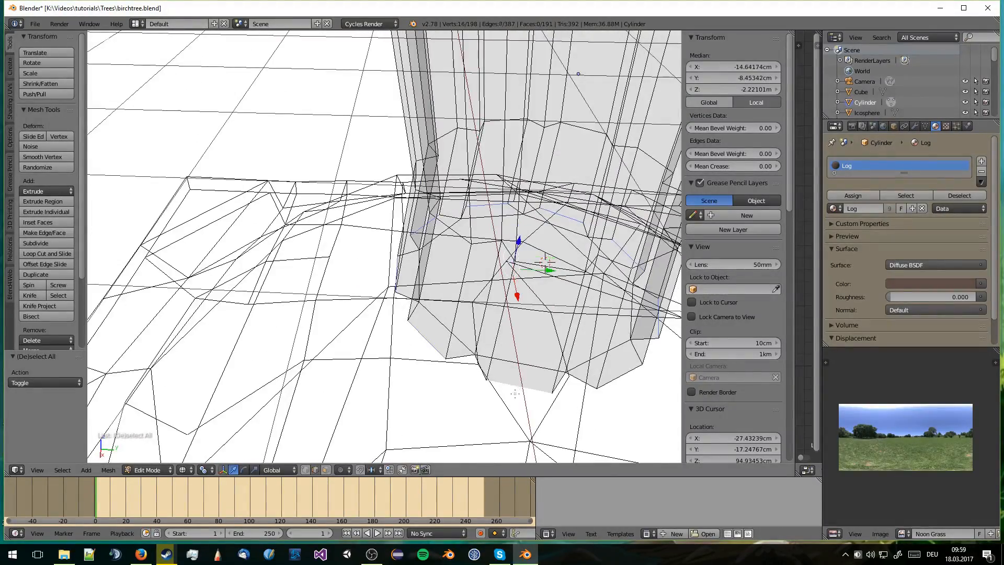
pyautogui.keyDown('shift'); pyautogui.rightClick(623, 381); pyautogui.keyUp('shift')
pyautogui.moveTo(622, 381)
pyautogui.mouseDown(button='middle')
pyautogui.moveTo(583, 364)
pyautogui.moveTo(489, 375)
pyautogui.moveTo(446, 311)
pyautogui.mouseUp(button='middle')
# - Set the pivot point to Median Point and scale the nine bottom edges to 1.115 in solid view
pyautogui.press('z')
pyautogui.press('s')
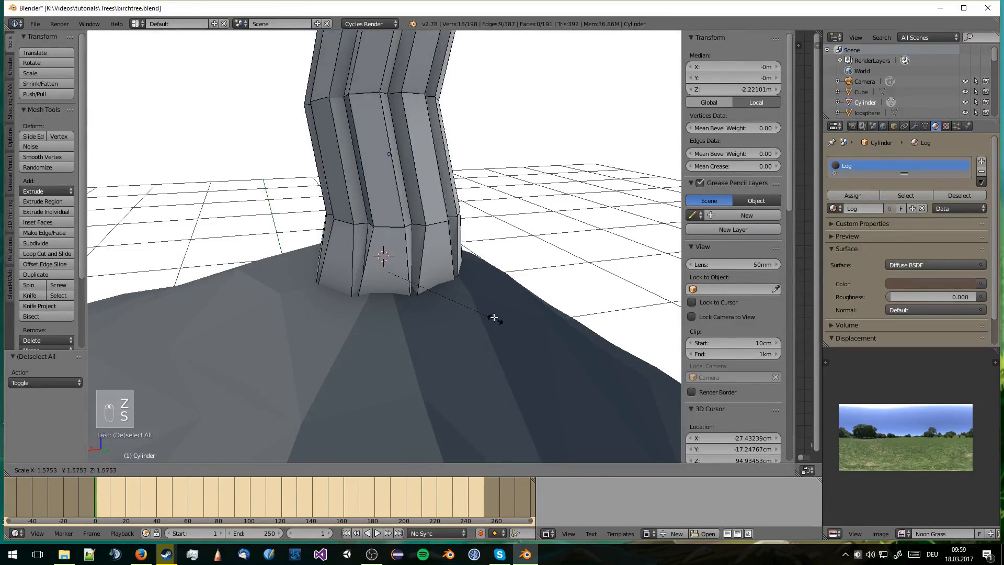
pyautogui.click(478, 308)
pyautogui.click(204, 470)
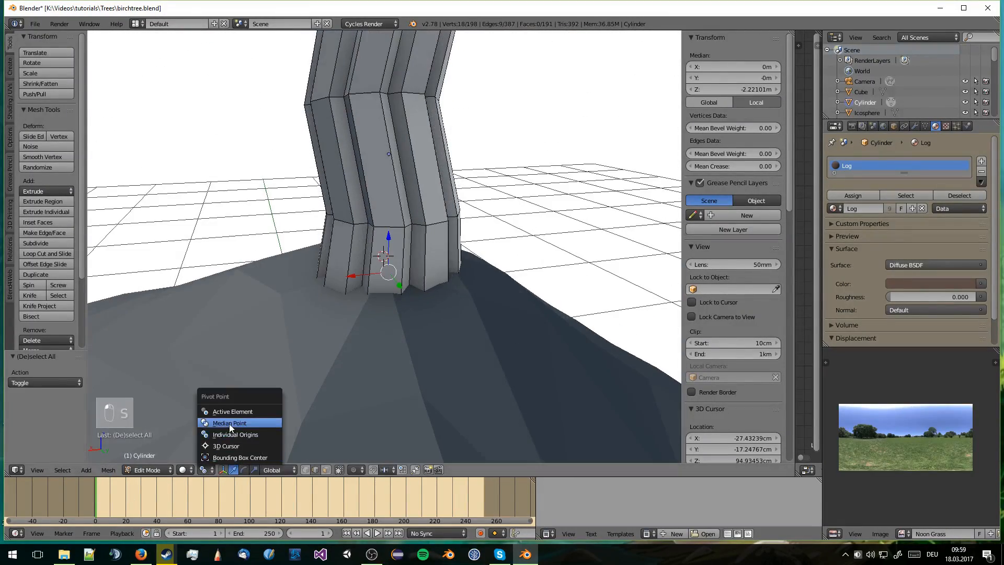
pyautogui.click(243, 422)
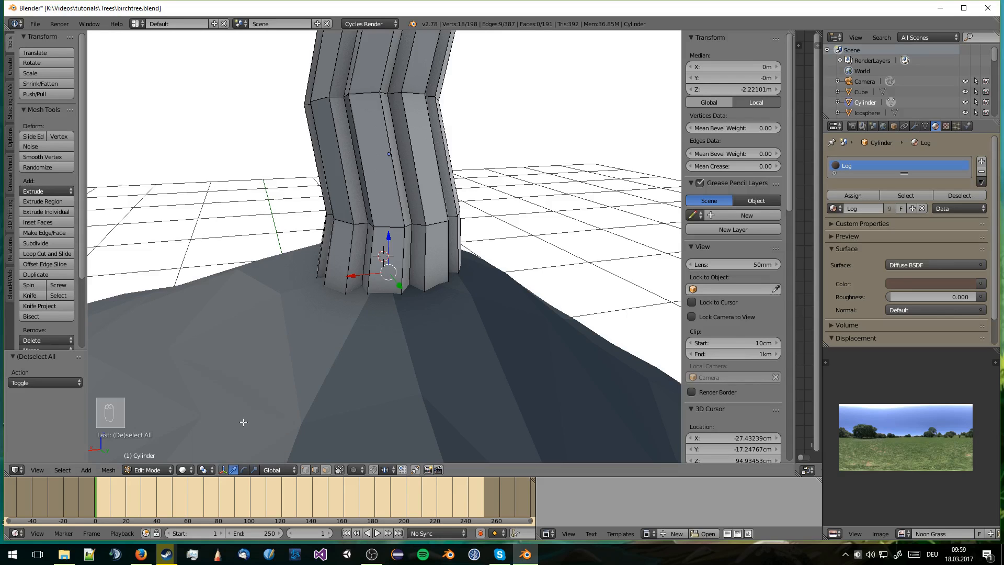
pyautogui.press('s')
pyautogui.rightClick(391, 311)
pyautogui.press('s')
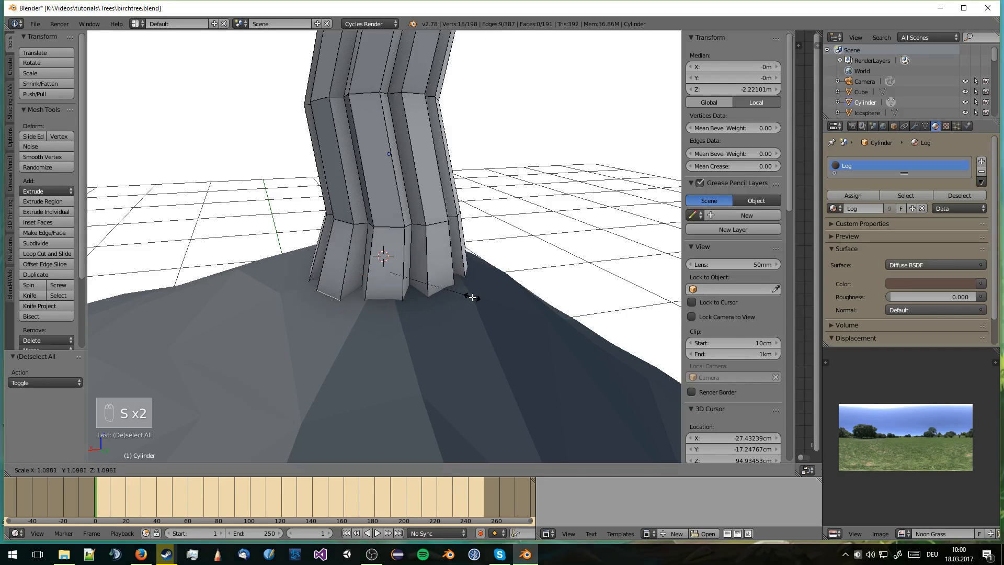
pyautogui.click(472, 296)
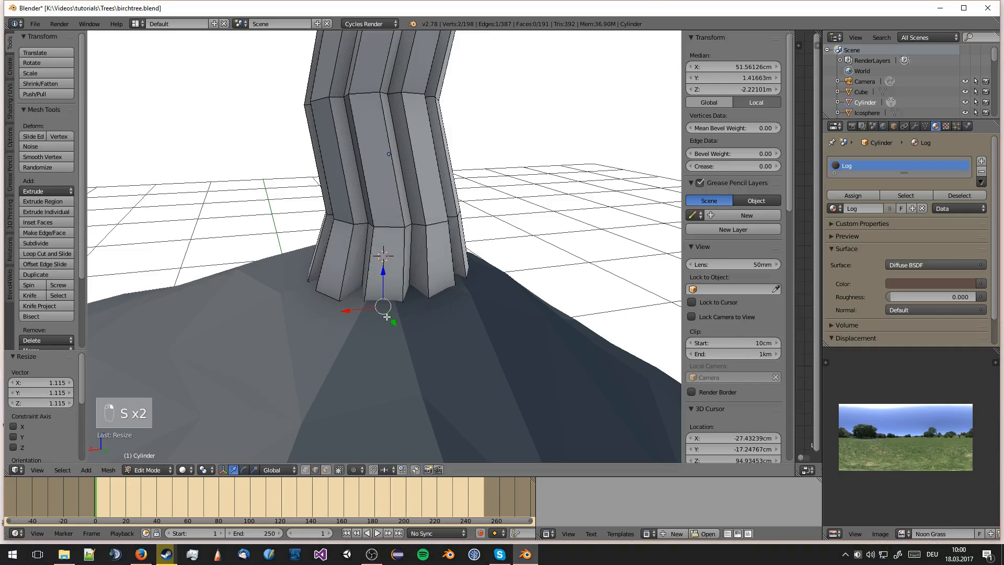
# - Pull two bottom edges of the trunk outward as roots, lowering them about 7.7 cm and 3.6 cm
pyautogui.moveTo(387, 316); pyautogui.dragTo(479, 297, button='middle')
pyautogui.press('g')
pyautogui.click(514, 328)
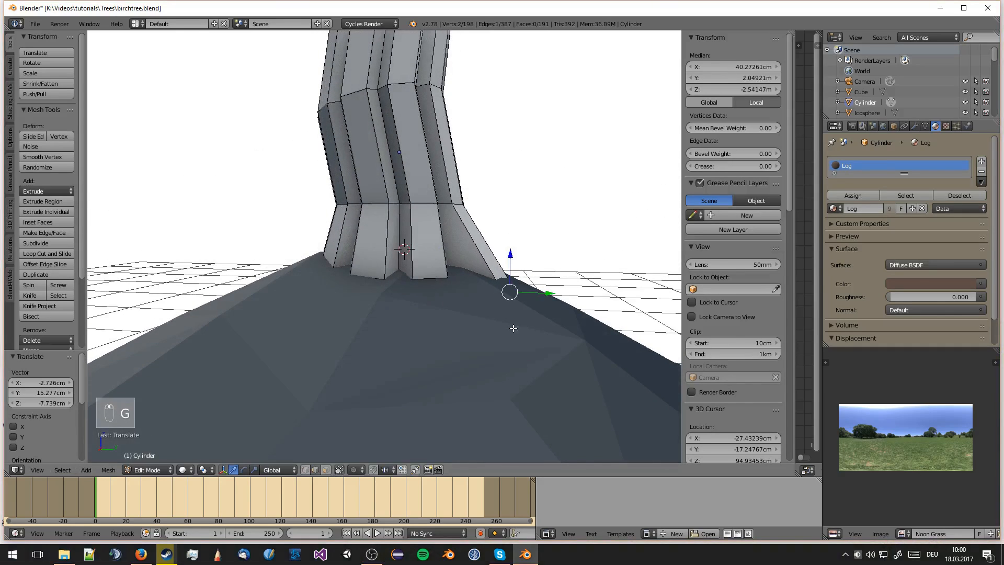
pyautogui.moveTo(513, 328); pyautogui.dragTo(340, 369, button='middle')
pyautogui.press('g')
pyautogui.click(325, 396)
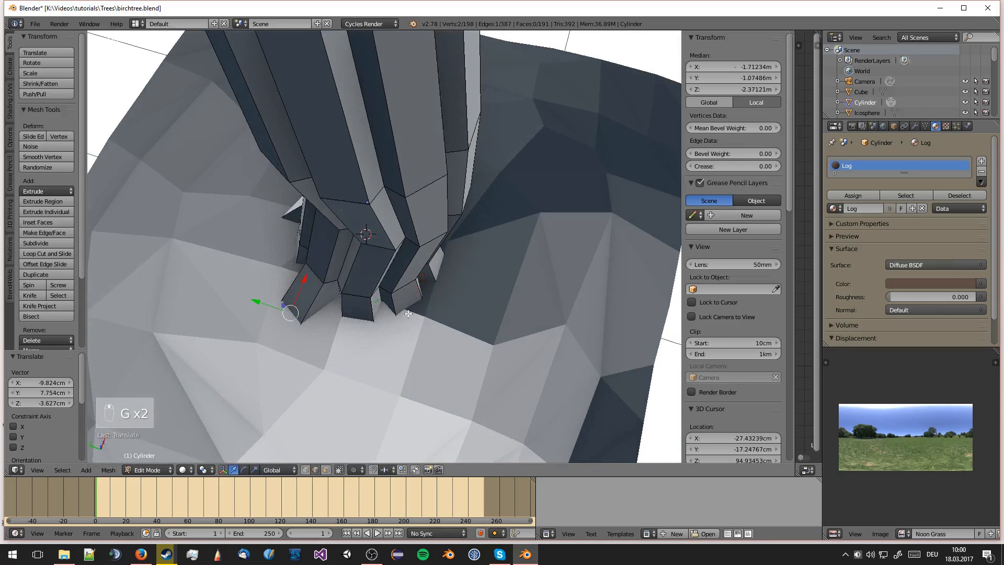
# - Pull two further bottom edges outward, by about -8.7 cm X, -9.9 cm Y and 6.4 cm X, -6.8 cm Y, lowering both about 4 cm
pyautogui.press('g')
pyautogui.click(423, 340)
pyautogui.moveTo(422, 340); pyautogui.dragTo(400, 317, button='middle')
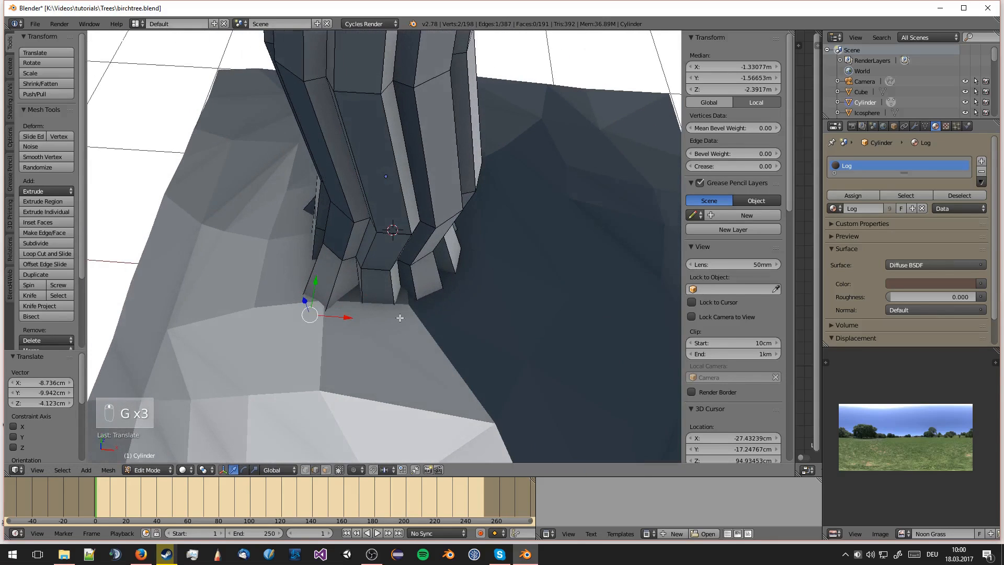
pyautogui.press('g')
pyautogui.click(447, 328)
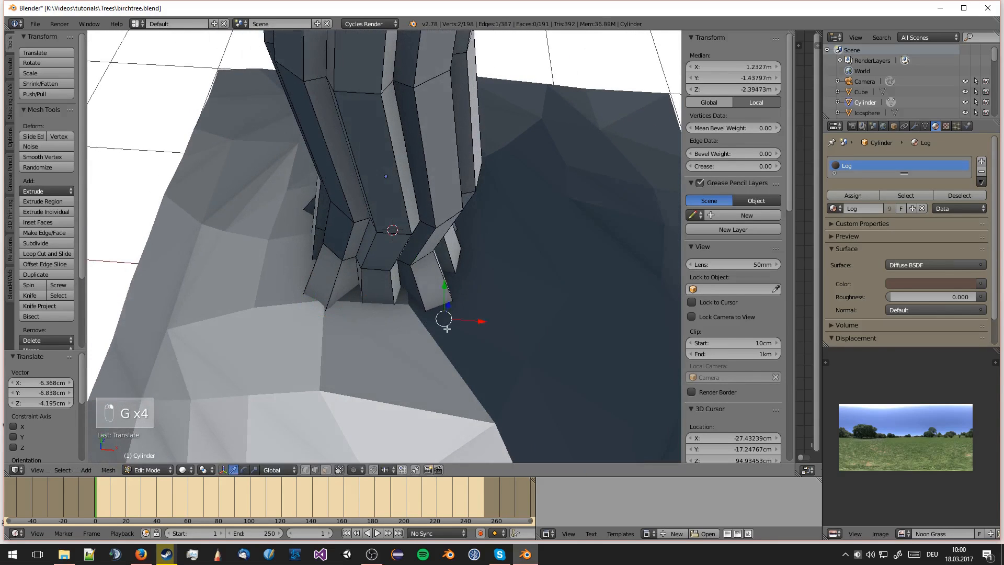
# - Select the hill's whole mesh and make its normals consistent
pyautogui.press('Tab')
pyautogui.scroll(-5, 452, 311)
pyautogui.moveTo(452, 311); pyautogui.dragTo(451, 292, button='middle')
pyautogui.rightClick(452, 297)
pyautogui.press('Tab')
pyautogui.press('a')
pyautogui.press('a')
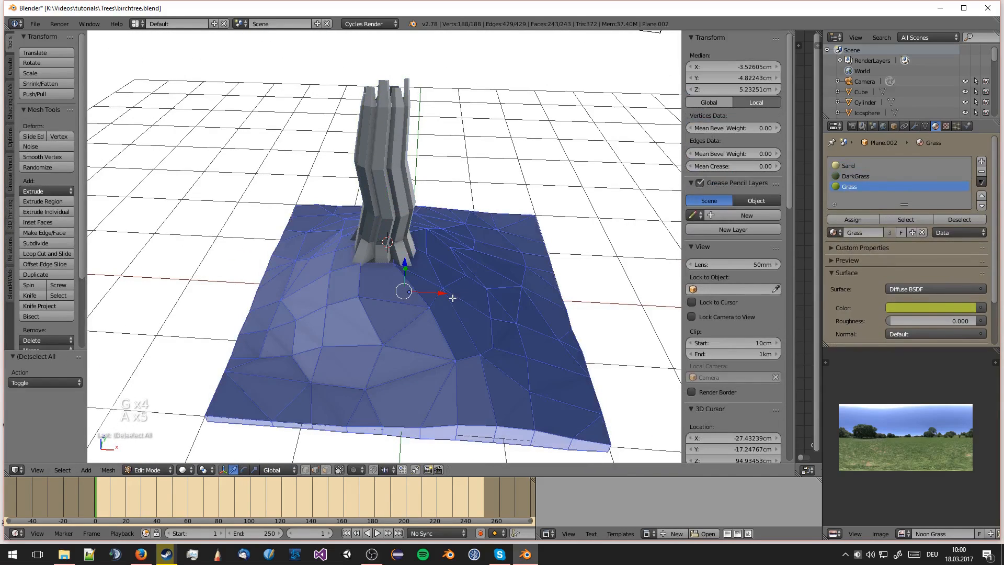
pyautogui.press('space')
pyautogui.write('make n')
pyautogui.press('Return')
pyautogui.press('Tab')
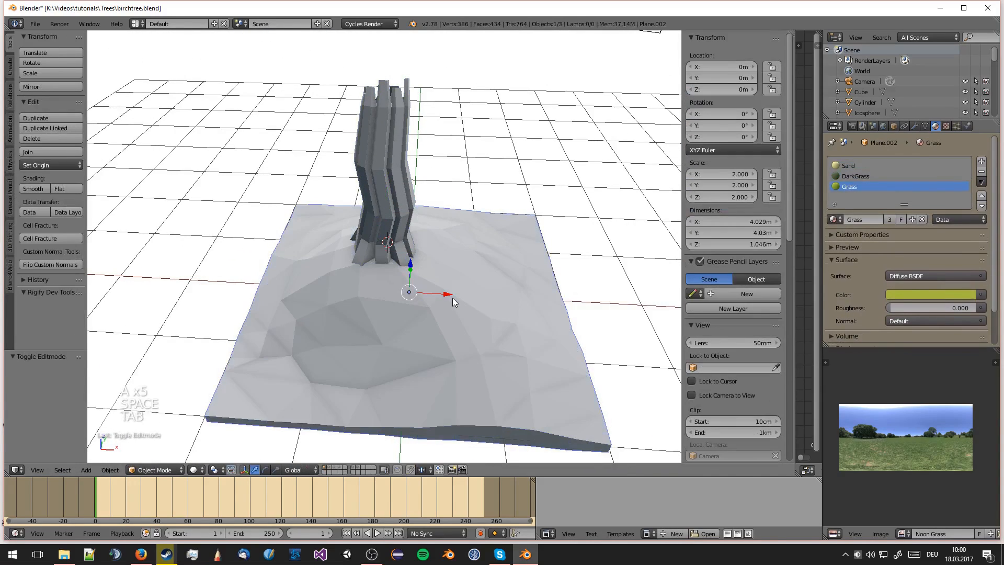
# - Pull two more bottom edges of the trunk outward as roots and return to Object Mode
pyautogui.scroll(2, 450, 281)
pyautogui.rightClick(385, 198)
pyautogui.press('Tab')
pyautogui.moveTo(384, 195); pyautogui.dragTo(281, 226, button='middle')
pyautogui.press('g')
pyautogui.click(403, 324)
pyautogui.press('g')
pyautogui.click(280, 240)
pyautogui.press('Tab')
pyautogui.moveTo(324, 255); pyautogui.dragTo(375, 287, button='middle')
pyautogui.scroll(-6, 375, 288)
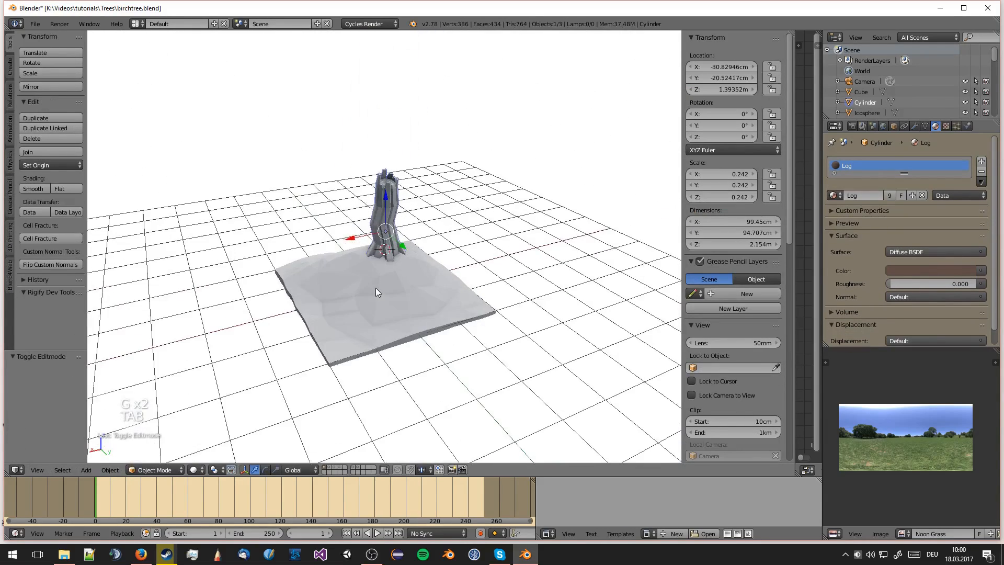
# - Deselect everything and show the trunk and hill in Material viewport shading
pyautogui.press('a')
pyautogui.scroll(5, 375, 288)
pyautogui.moveTo(366, 367); pyautogui.dragTo(360, 343, button='middle')
pyautogui.click(197, 469)
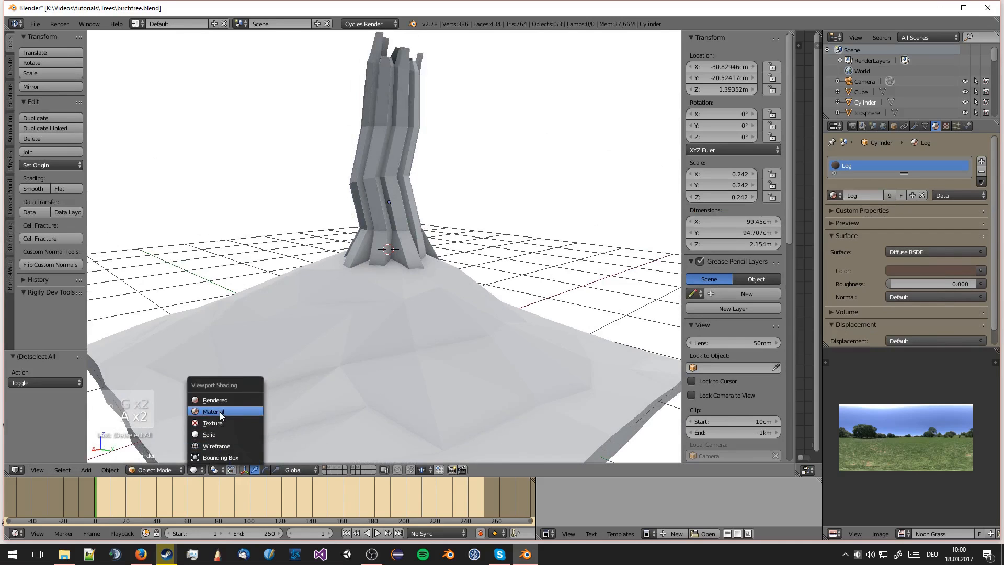
pyautogui.click(213, 411)
pyautogui.scroll(-5, 376, 315)
pyautogui.scroll(6, 387, 289)
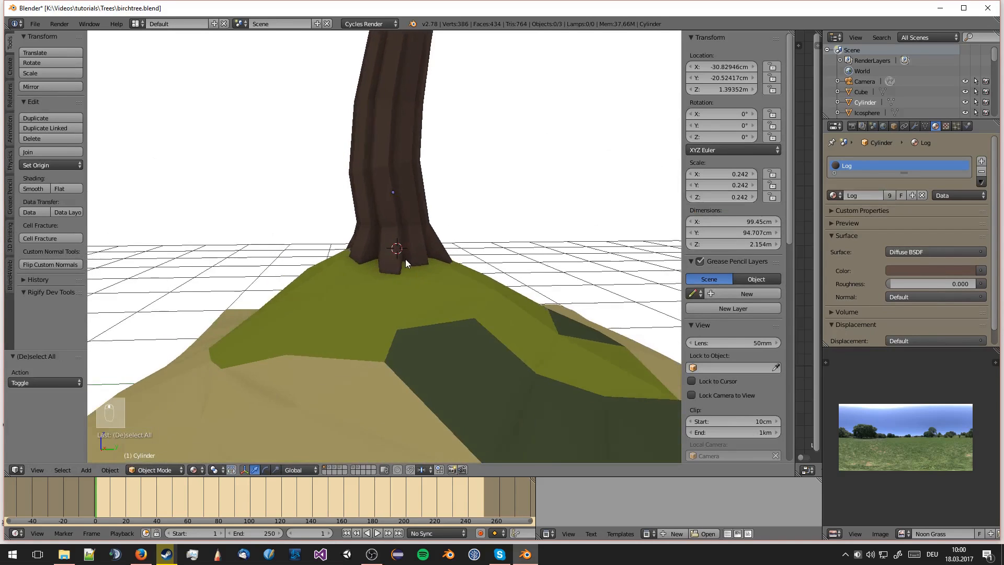
# - Examine how the trunk's flared roots meet the hill from several sides and from above
pyautogui.scroll(-4, 394, 250)
pyautogui.moveTo(393, 251); pyautogui.dragTo(388, 303, button='middle')
pyautogui.scroll(4, 403, 261)
pyautogui.scroll(-4, 400, 252)
pyautogui.scroll(4, 387, 304)
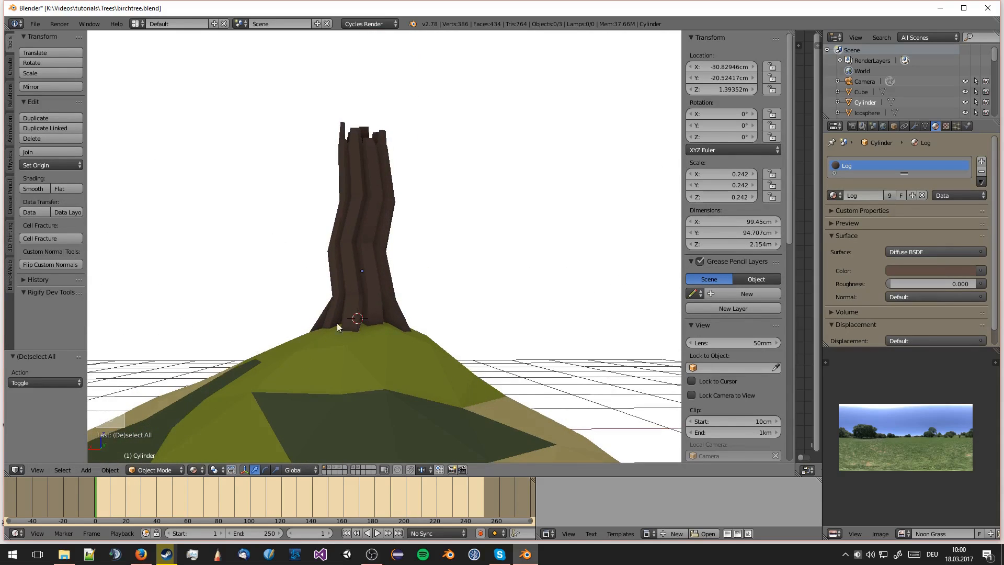
pyautogui.scroll(-4, 371, 302)
pyautogui.moveTo(425, 365); pyautogui.dragTo(368, 257, button='middle')
pyautogui.scroll(5, 475, 363)
pyautogui.moveTo(423, 238); pyautogui.dragTo(375, 339, button='middle')
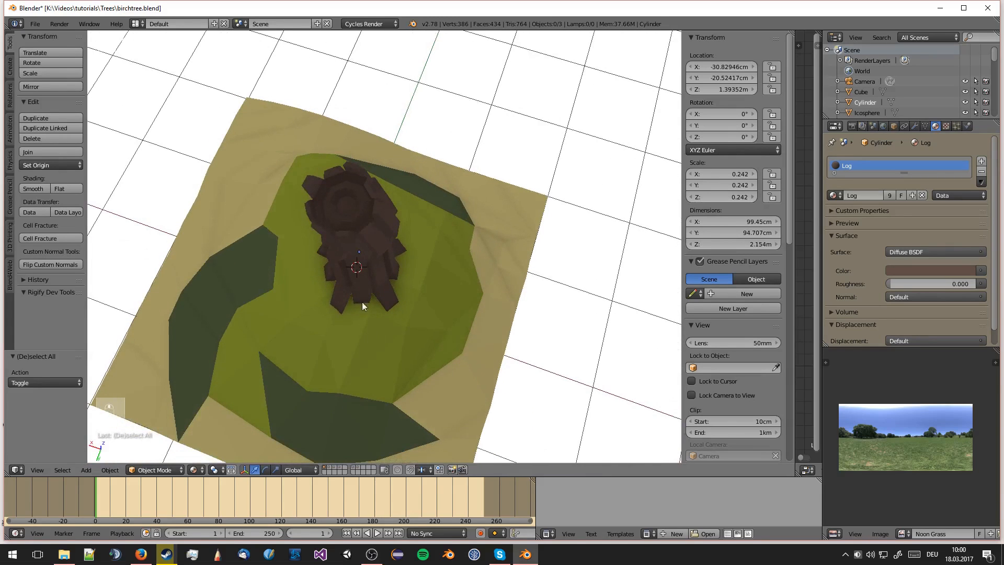
# - Add a second material slot to the trunk with a new material named wood
pyautogui.scroll(2, 440, 209)
pyautogui.click(981, 160)
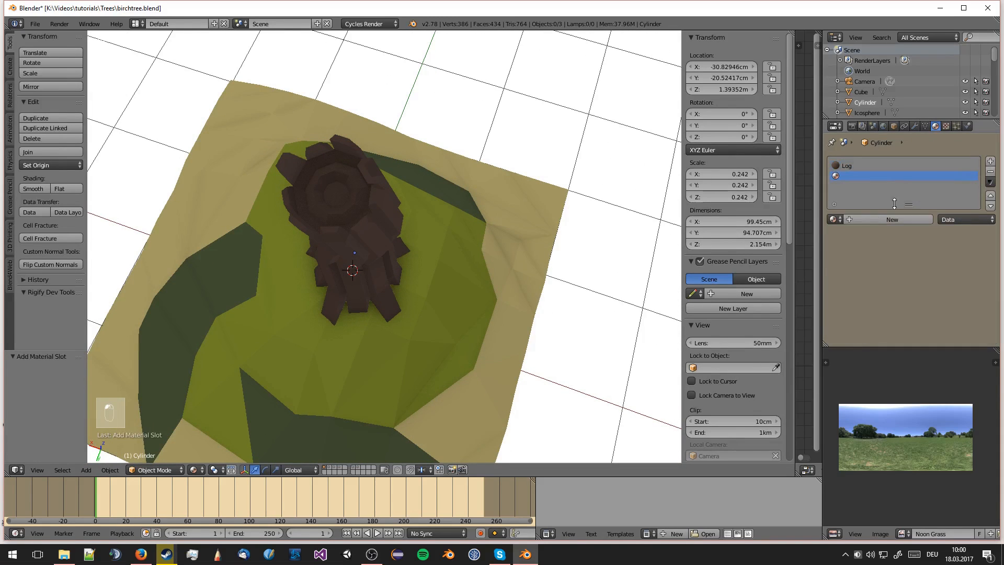
pyautogui.click(870, 220)
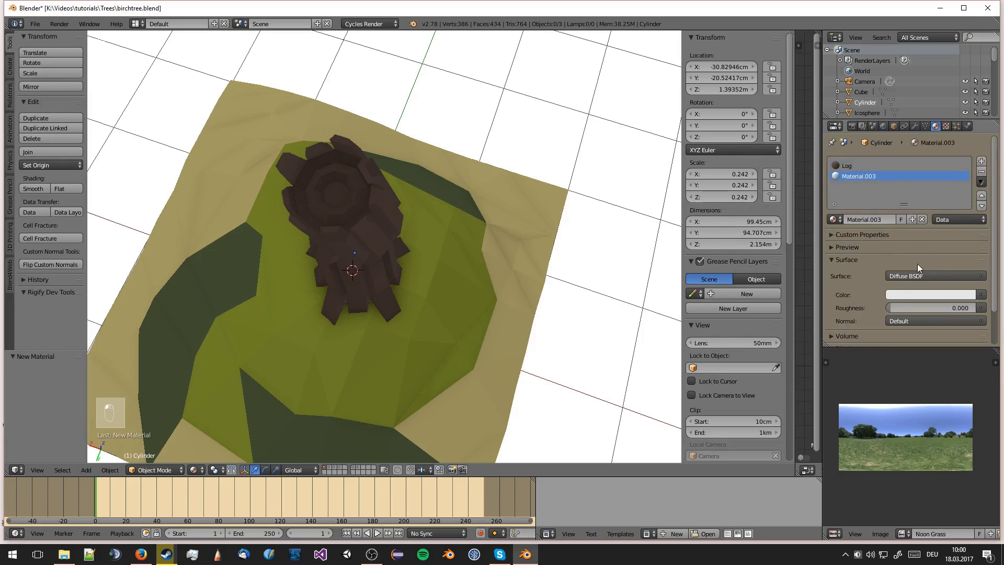
pyautogui.click(905, 295)
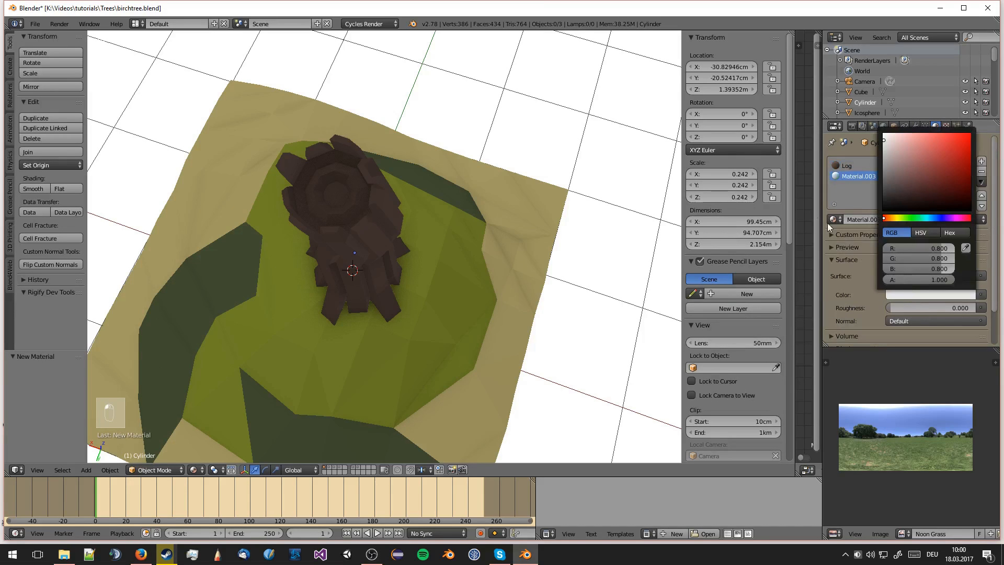
pyautogui.click(876, 219)
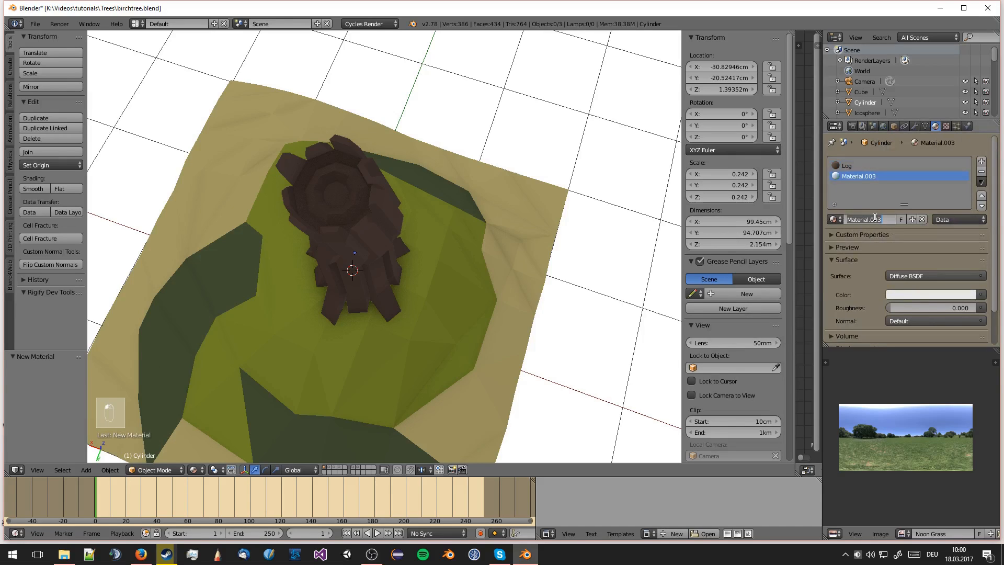
pyautogui.press('Return')
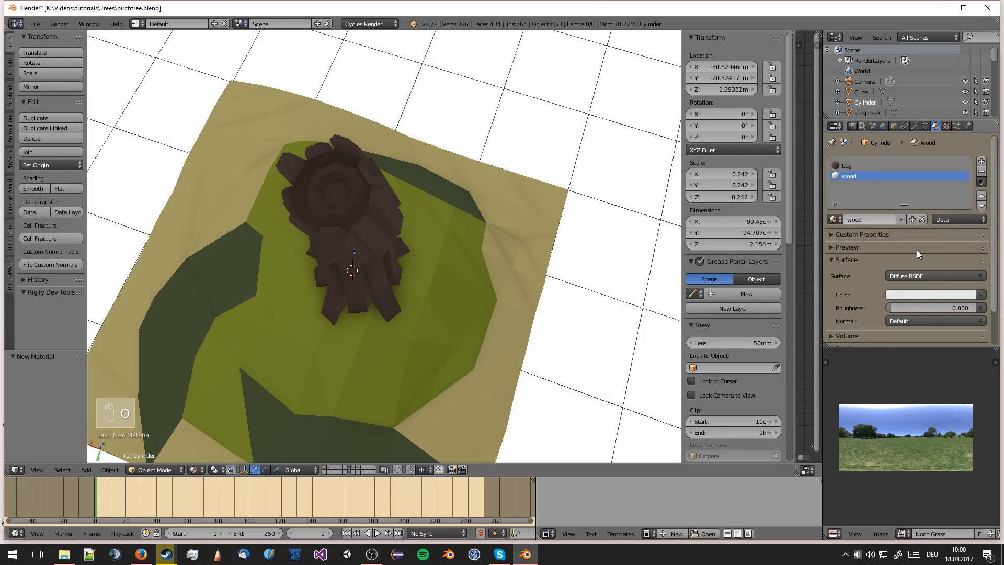
# - Change the wood material's diffuse color to a muted light brown
pyautogui.click(932, 296)
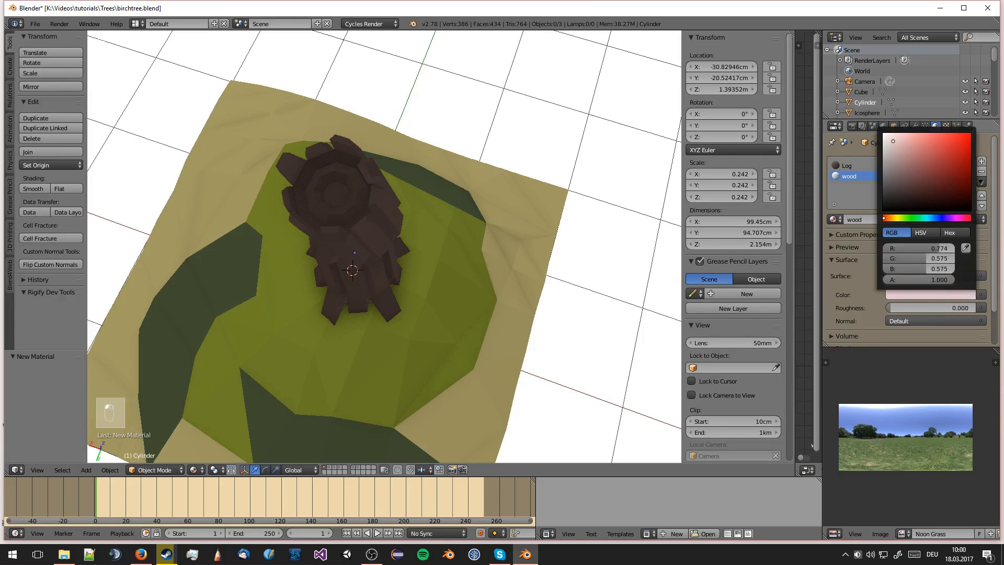
pyautogui.moveTo(892, 141); pyautogui.dragTo(902, 168)
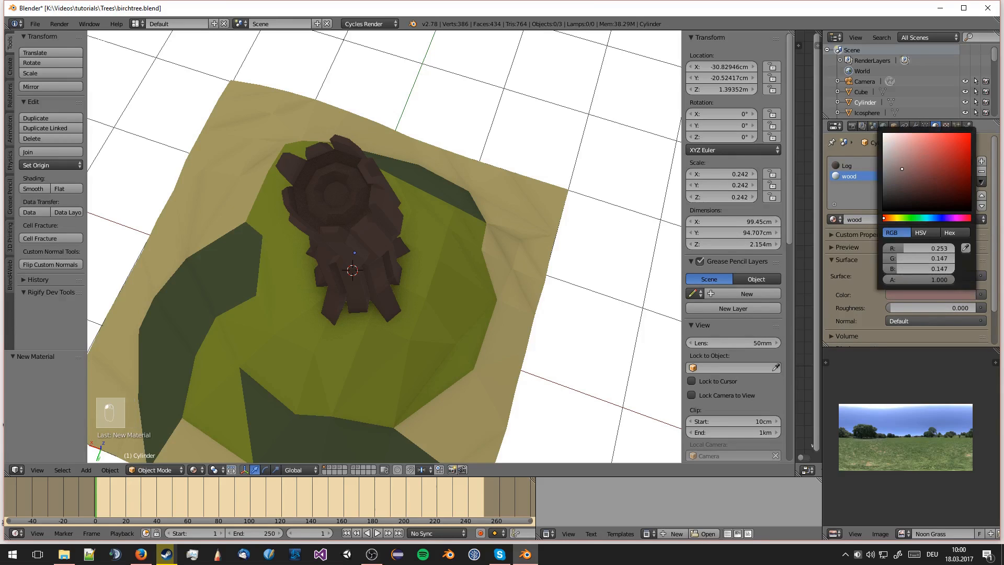
pyautogui.click(891, 219)
# - Assign the wood material to the center face and three surrounding face rings of the trunk's top, ending in Object Mode
pyautogui.press('Tab')
pyautogui.moveTo(342, 201); pyautogui.dragTo(506, 256, button='middle')
pyautogui.scroll(3, 389, 220)
pyautogui.click(326, 469)
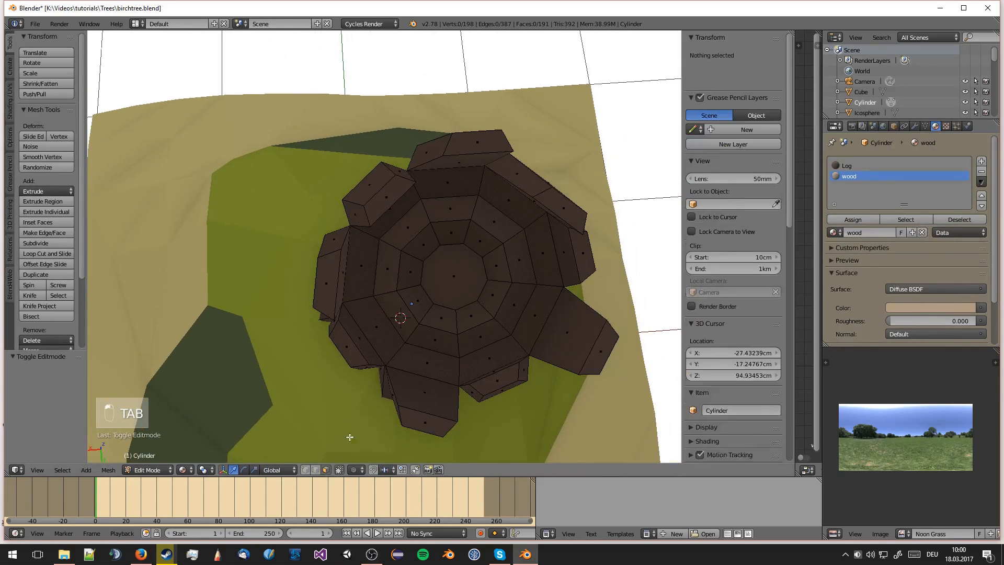
pyautogui.keyDown('alt'); pyautogui.rightClick(386, 288); pyautogui.keyUp('alt')
pyautogui.keyDown('alt'); pyautogui.keyDown('shift'); pyautogui.rightClick(409, 287); pyautogui.keyUp('shift'); pyautogui.keyUp('alt')
pyautogui.keyDown('shift'); pyautogui.rightClick(450, 279); pyautogui.keyUp('shift')
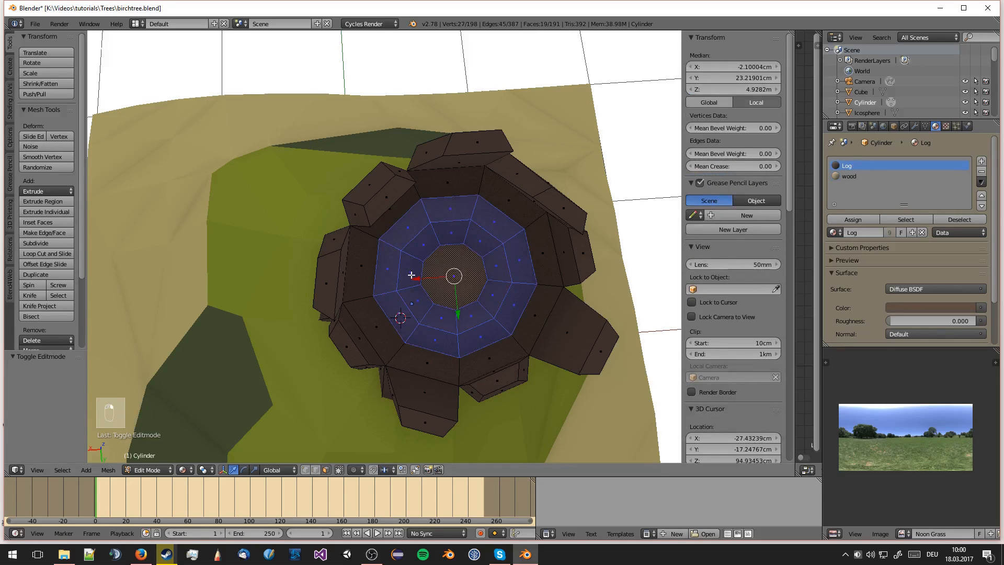
pyautogui.keyDown('alt'); pyautogui.keyDown('shift'); pyautogui.rightClick(360, 299); pyautogui.keyUp('shift'); pyautogui.keyUp('alt')
pyautogui.moveTo(362, 298); pyautogui.dragTo(379, 264, button='middle')
pyautogui.click(855, 176)
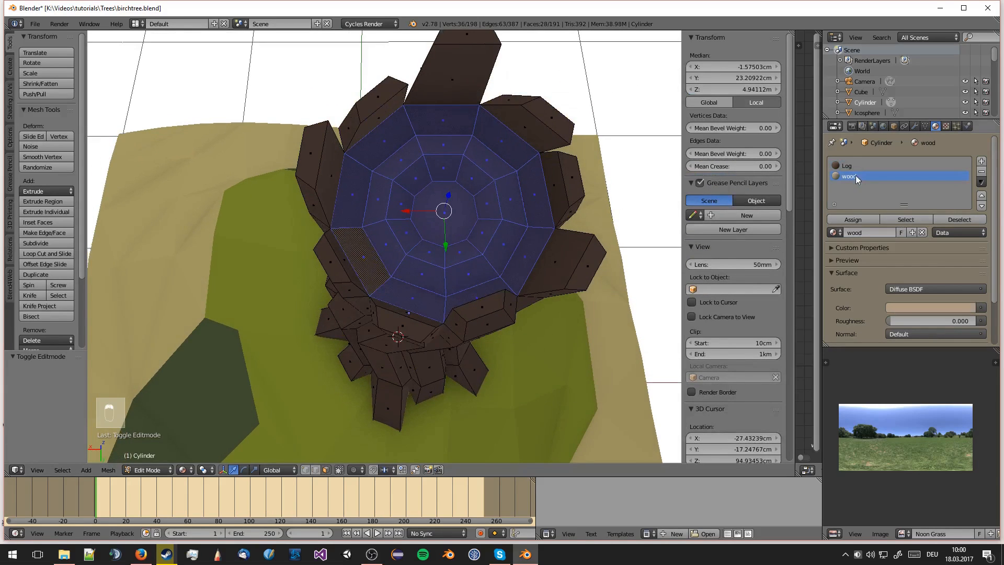
pyautogui.click(854, 218)
pyautogui.press('Tab')
pyautogui.scroll(-5, 513, 282)
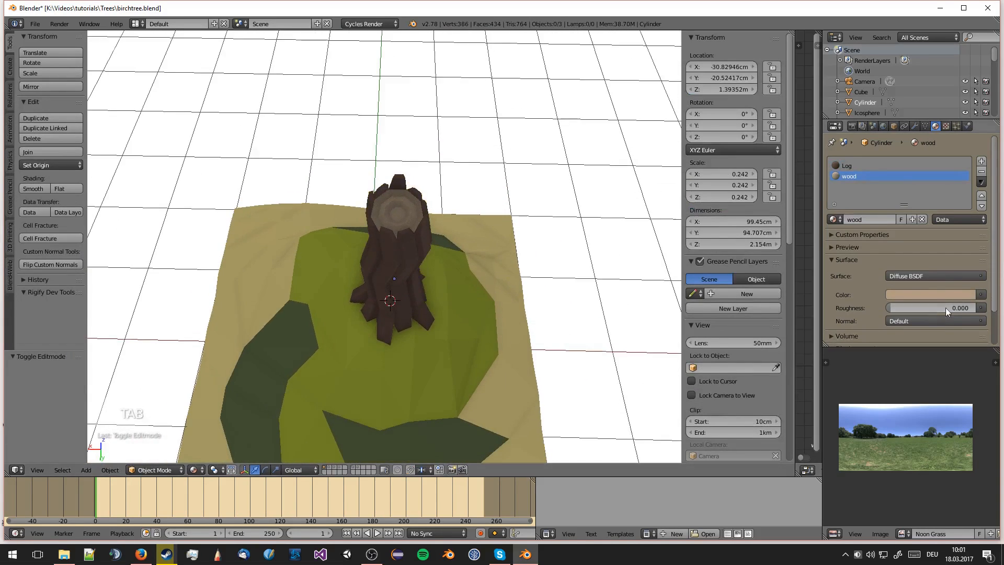
# - Brighten the wood color to a warm tan, about R 0.711, G 0.516, B 0.315, and save the file
pyautogui.click(941, 295)
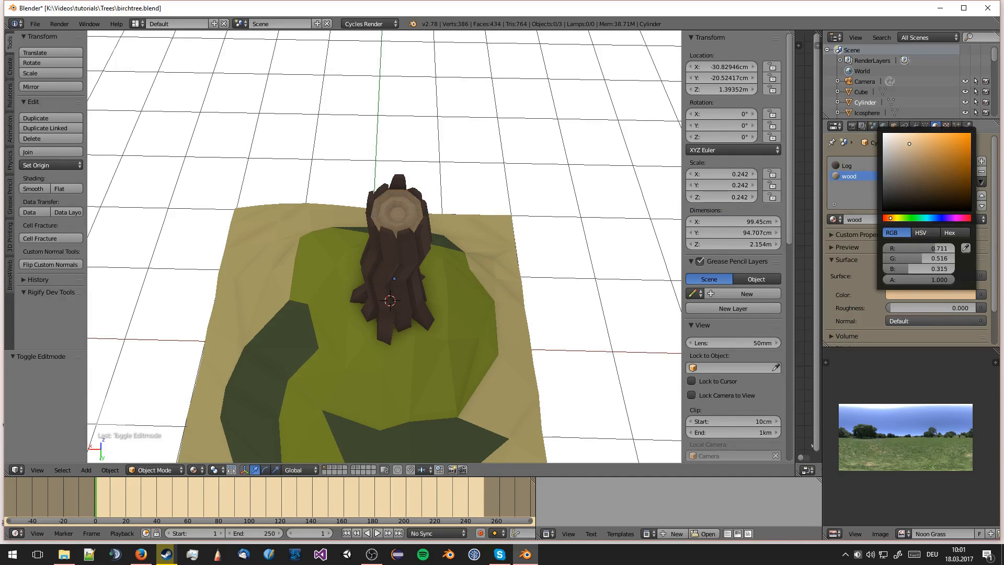
pyautogui.press('a')
pyautogui.moveTo(465, 270); pyautogui.dragTo(403, 215, button='middle')
pyautogui.hotkey('ctrl', 's')
pyautogui.press('KP_0')
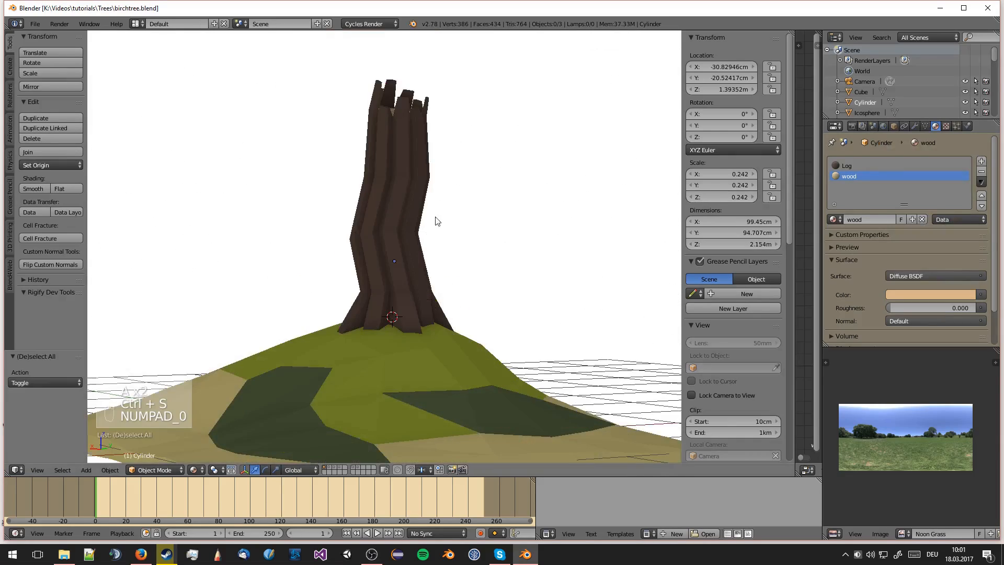
# - Select the trunk's entire jagged top through the wireframe in orthographic side view and rotate it about 13.5 degrees
pyautogui.press('KP_0')
pyautogui.press('Tab')
pyautogui.press('KP_1')
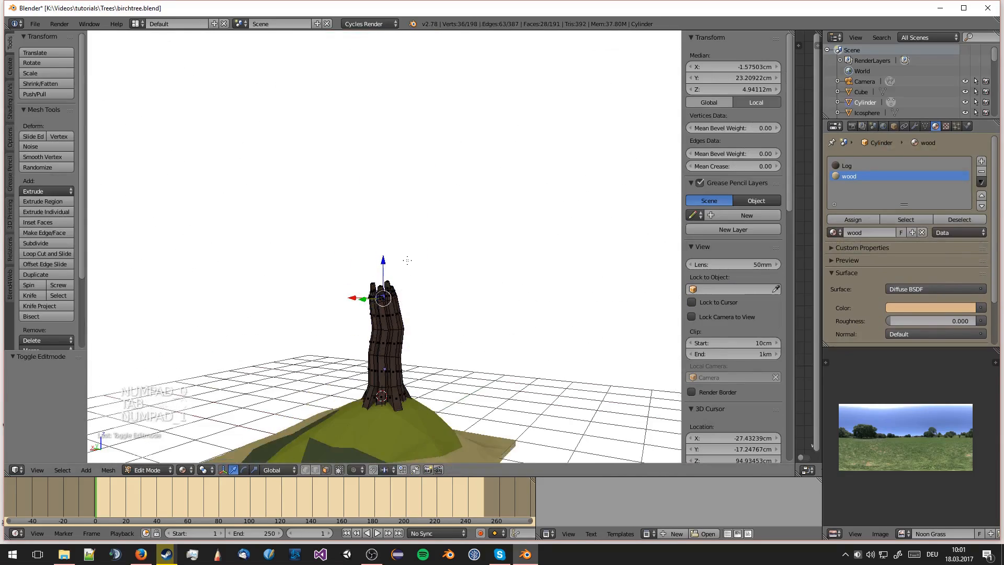
pyautogui.press('KP_3')
pyautogui.press('KP_5')
pyautogui.scroll(4, 447, 319)
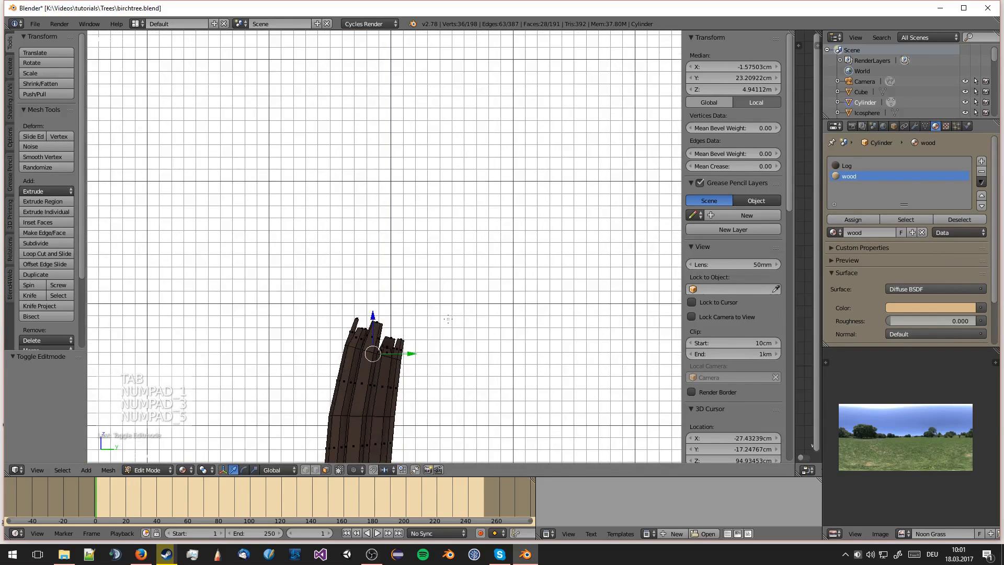
pyautogui.press('z')
pyautogui.scroll(5, 396, 324)
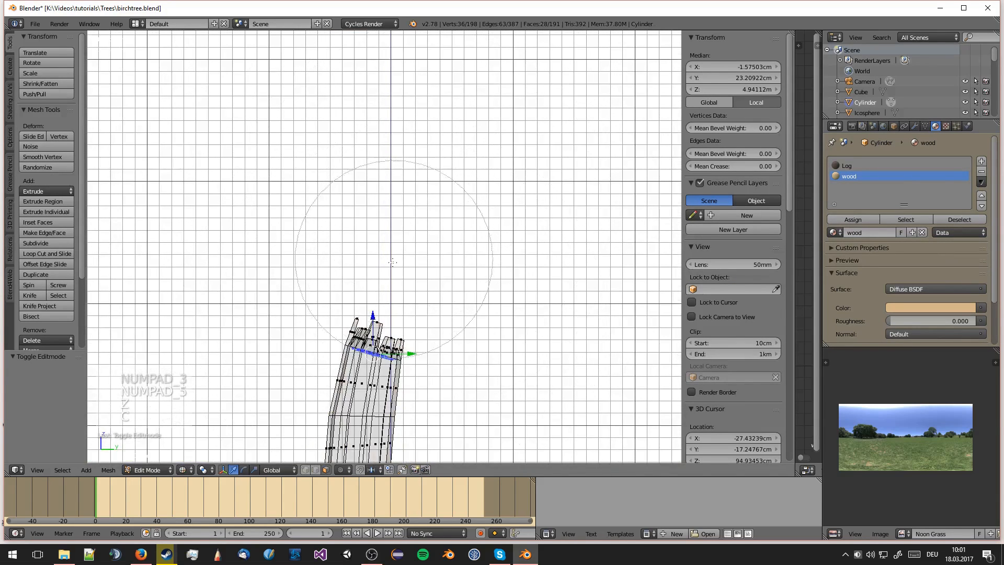
pyautogui.click(391, 276)
pyautogui.press('r')
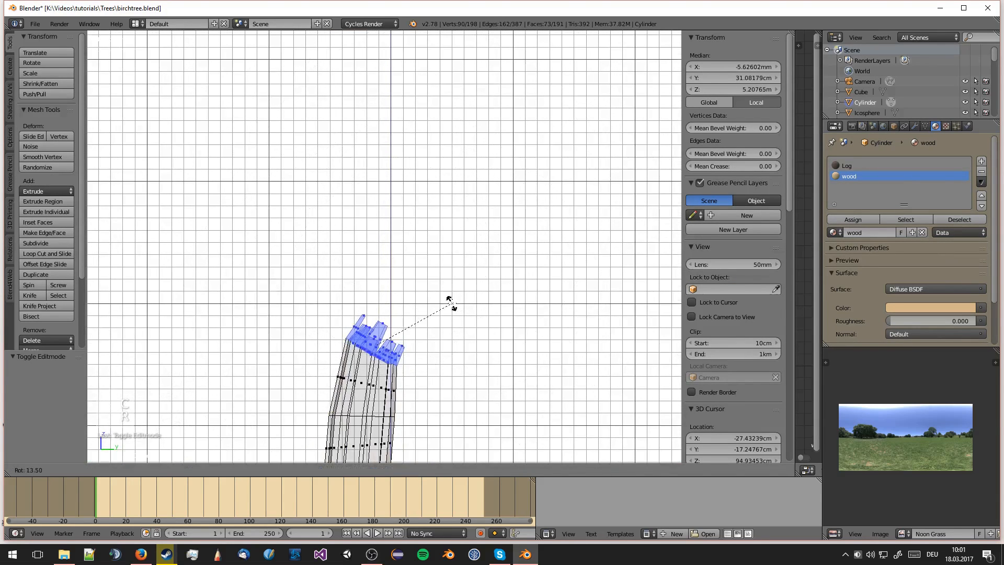
pyautogui.click(452, 308)
# - Move the selected jagged top down and along Y, rotate it once more, and return to Object Mode and the perspective view
pyautogui.press('g')
pyautogui.click(463, 317)
pyautogui.press('r')
pyautogui.click(464, 323)
pyautogui.press('Tab')
pyautogui.press('KP_0')
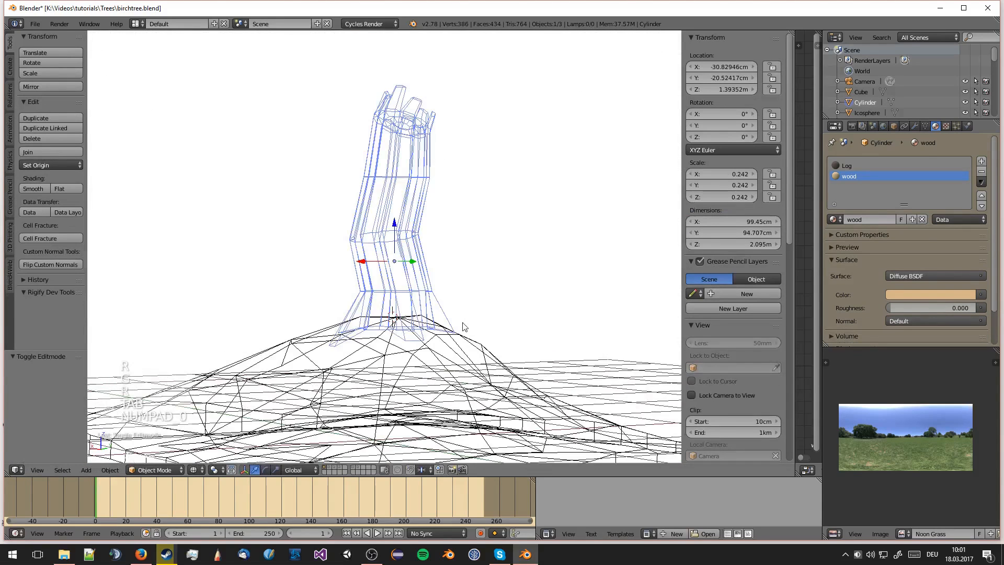
# - Restore Material shading, lower two faces on the trunk's jagged top by about 1.4 cm and 6.2 cm, and return to Object Mode
pyautogui.click(195, 470)
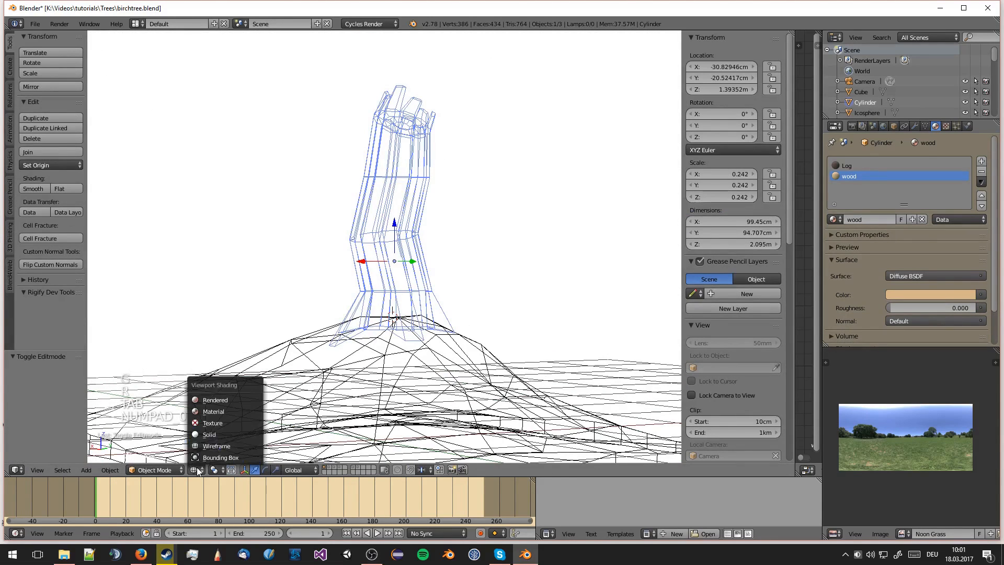
pyautogui.click(211, 412)
pyautogui.scroll(6, 388, 205)
pyautogui.press('Tab')
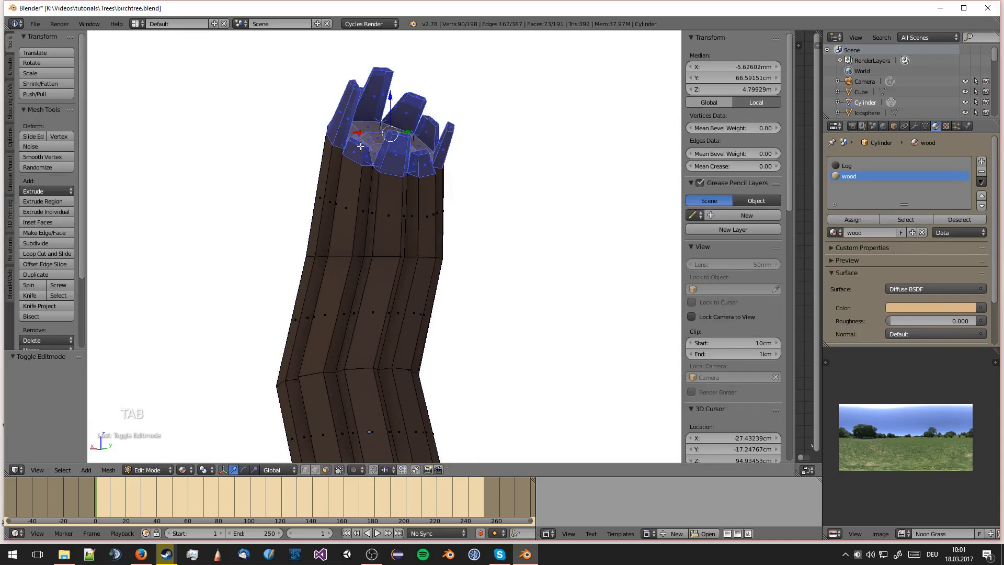
pyautogui.rightClick(361, 146)
pyautogui.press('g')
pyautogui.click(392, 140)
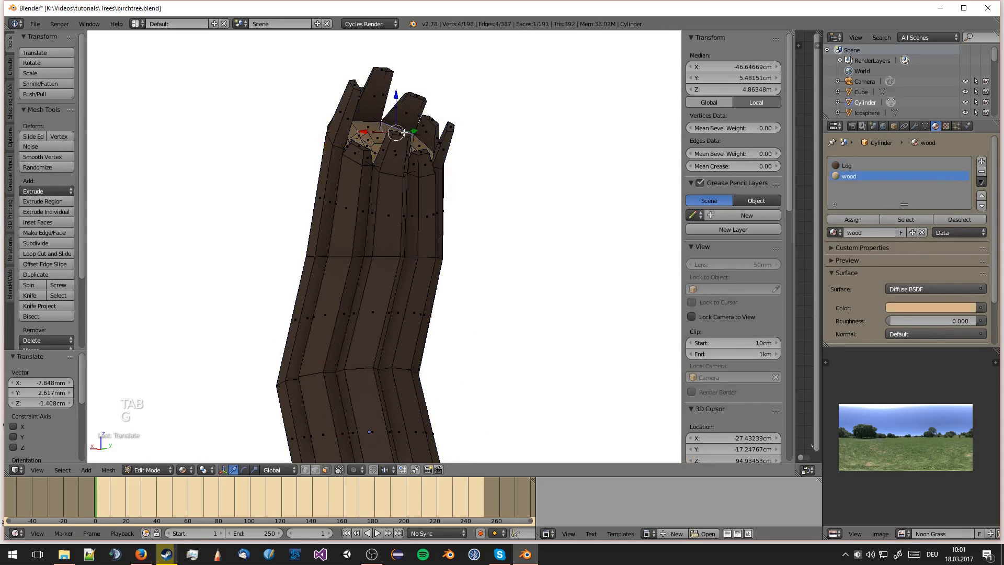
pyautogui.press('g')
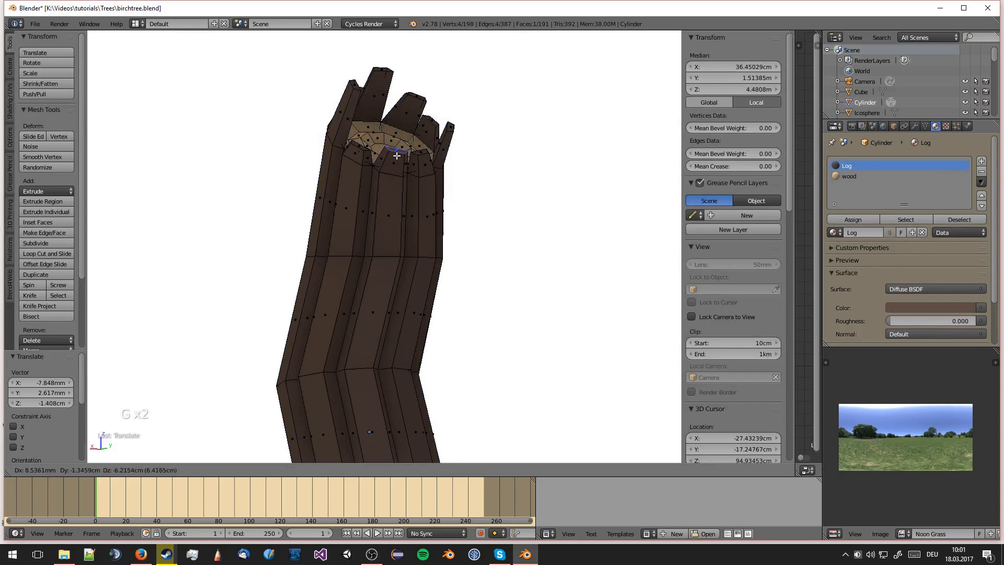
pyautogui.click(398, 151)
pyautogui.press('a')
pyautogui.press('Tab')
# - Save the file, render the scene from the camera, and inspect the trunk and hill in the render
pyautogui.scroll(-6, 436, 196)
pyautogui.press('a')
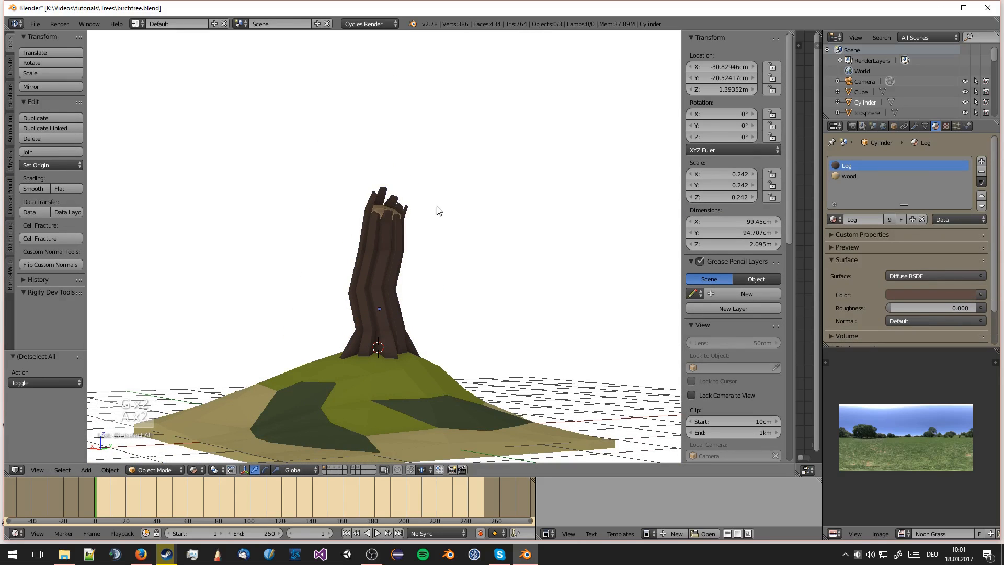
pyautogui.hotkey('ctrl', 's')
pyautogui.click(437, 207)
pyautogui.press('KP_0')
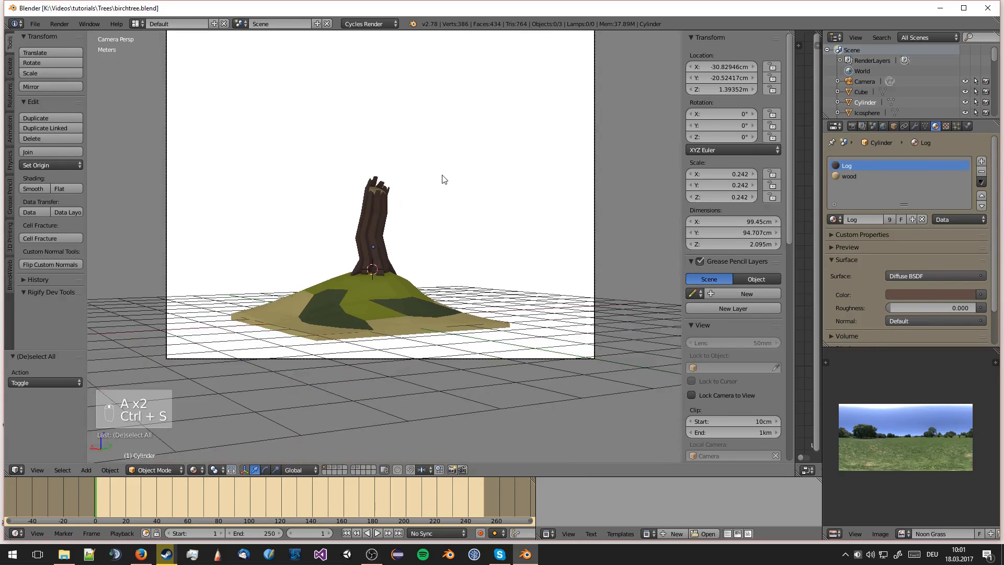
pyautogui.press('F12')
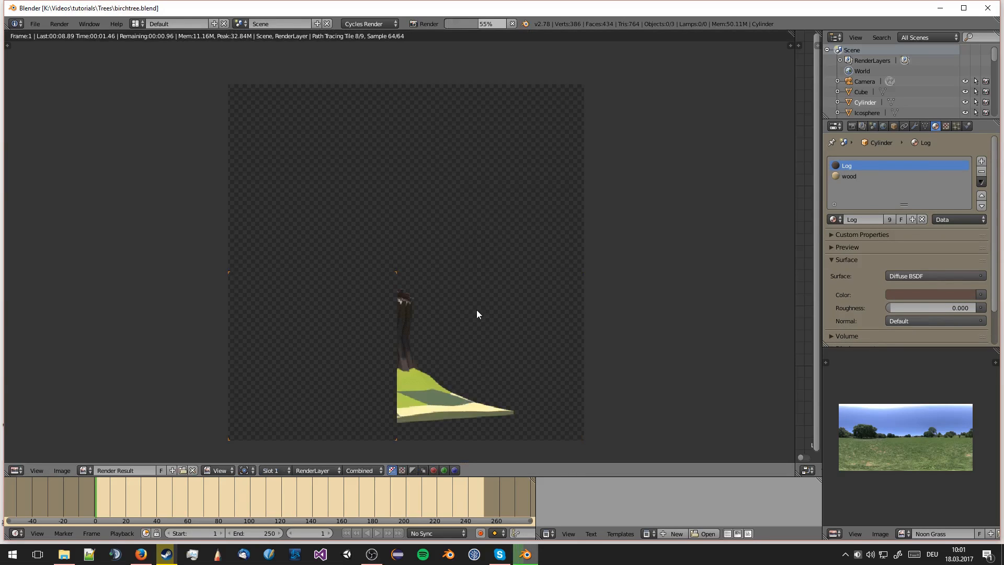
pyautogui.scroll(3, 476, 324)
pyautogui.moveTo(478, 353); pyautogui.dragTo(484, 258, button='middle')
pyautogui.scroll(-3, 502, 269)
pyautogui.scroll(4, 518, 270)
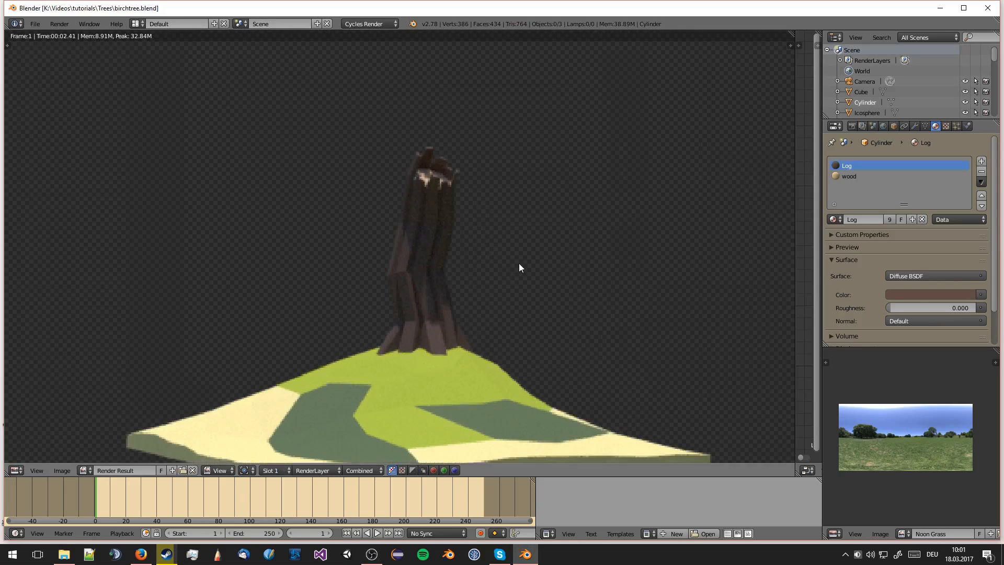
pyautogui.scroll(-2, 507, 288)
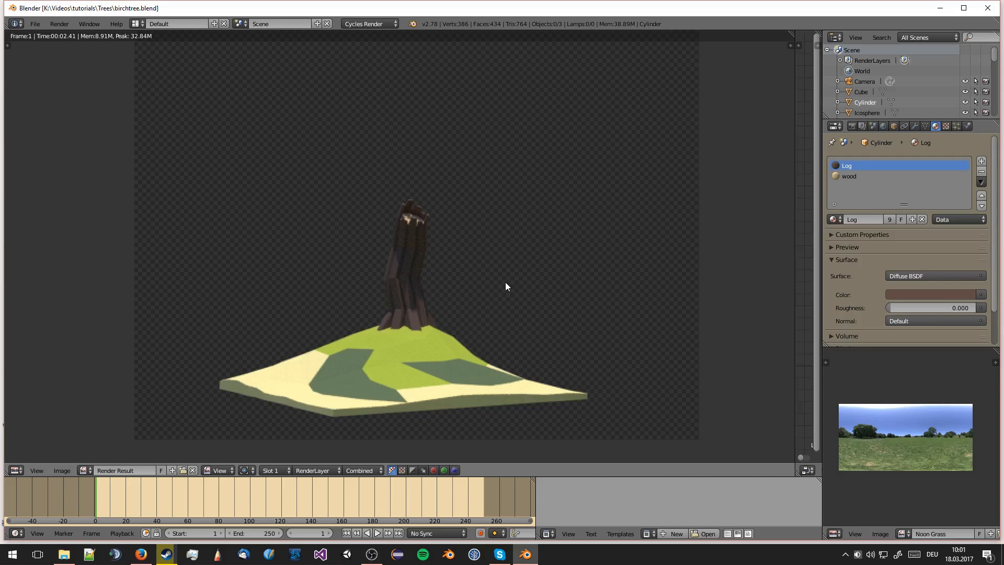
# - Close the render, view the stump from above with everything deselected, and save the file
pyautogui.press('Escape')
pyautogui.press('a')
pyautogui.moveTo(451, 253); pyautogui.dragTo(469, 341, button='middle')
pyautogui.scroll(3, 445, 365)
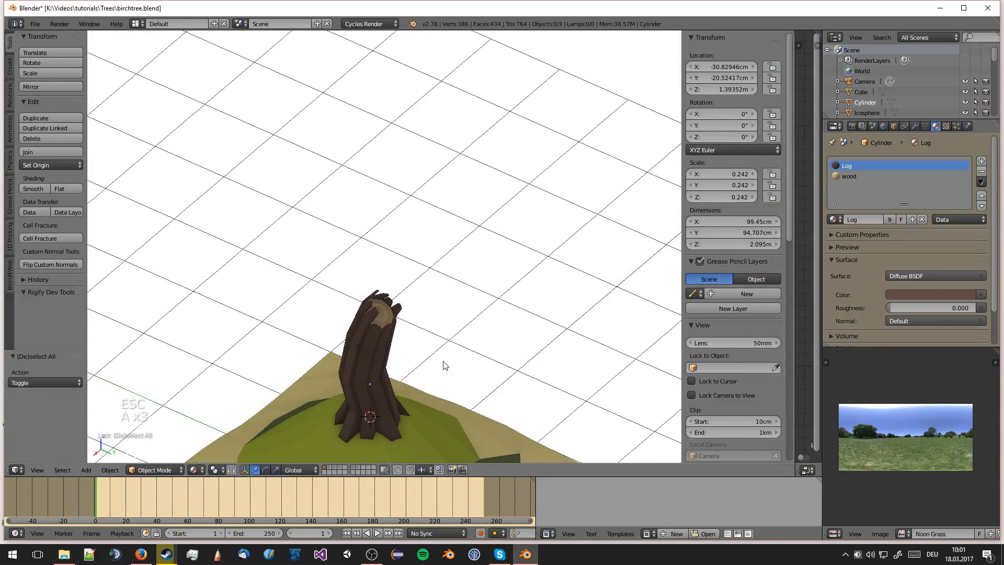
pyautogui.hotkey('ctrl', 's')
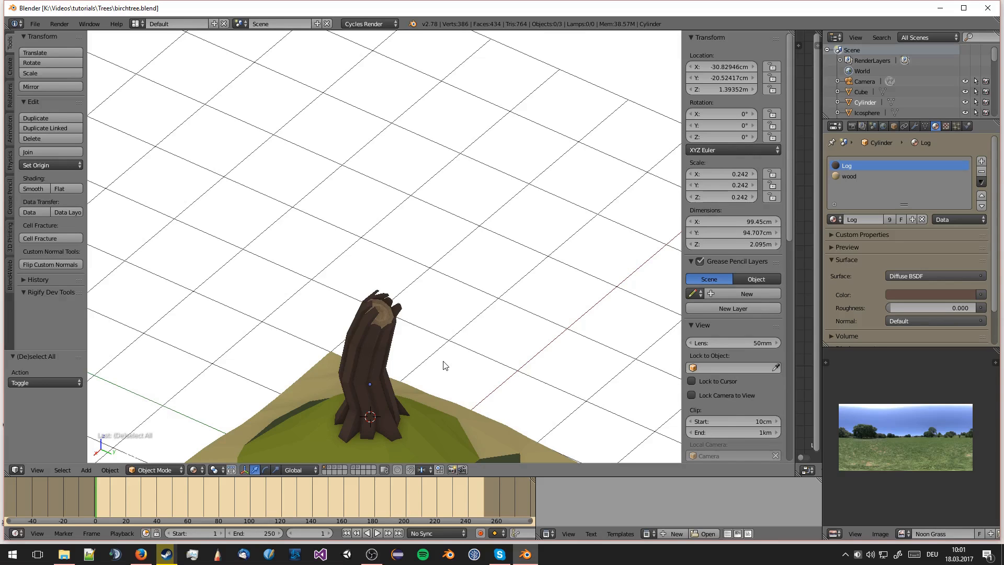
# - Switch to the file browser and open the Architecture_LP_Burg image from the !Blender\Portfolio folder on the K: drive
pyautogui.click(63, 554)
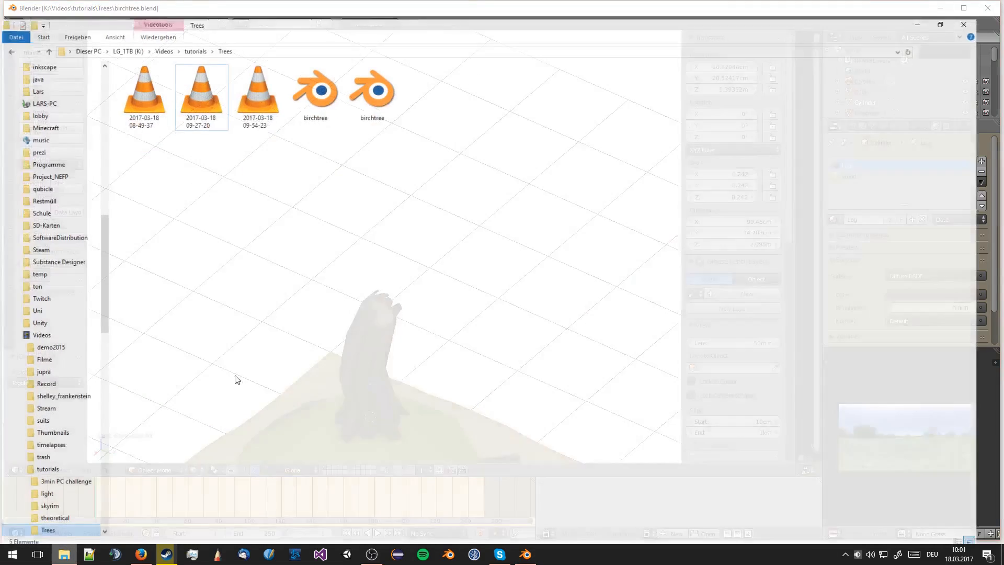
pyautogui.click(131, 33)
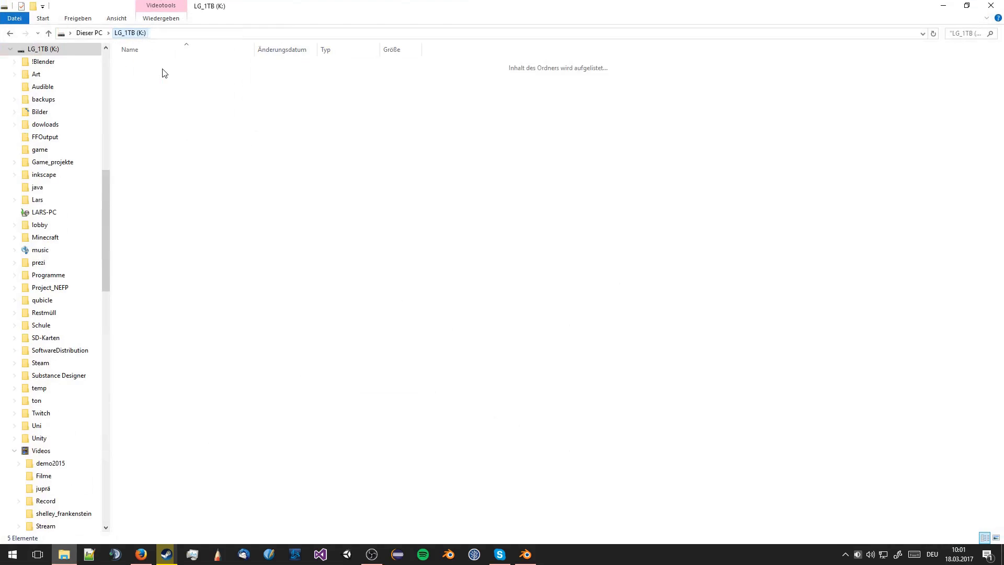
pyautogui.doubleClick(144, 65)
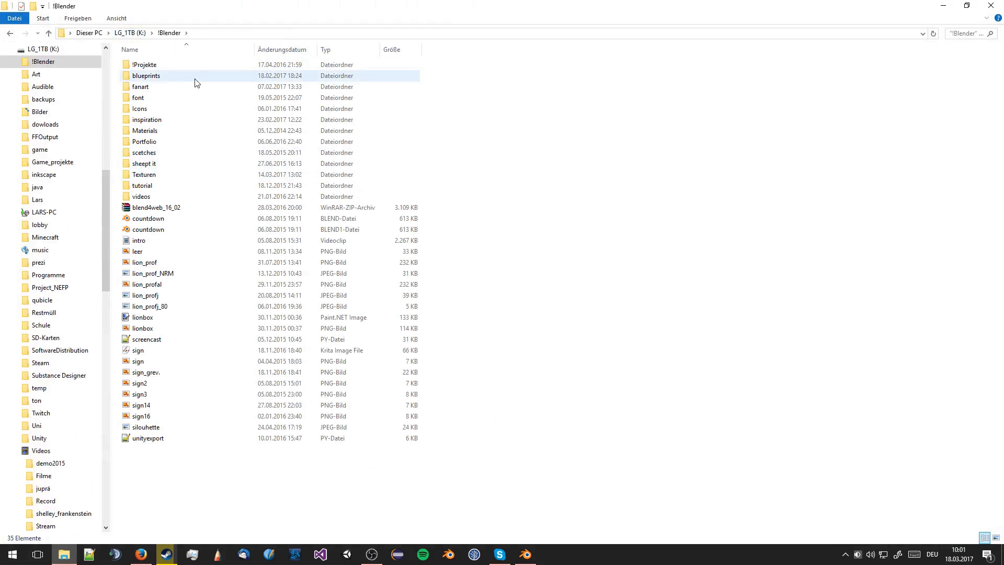
pyautogui.doubleClick(178, 140)
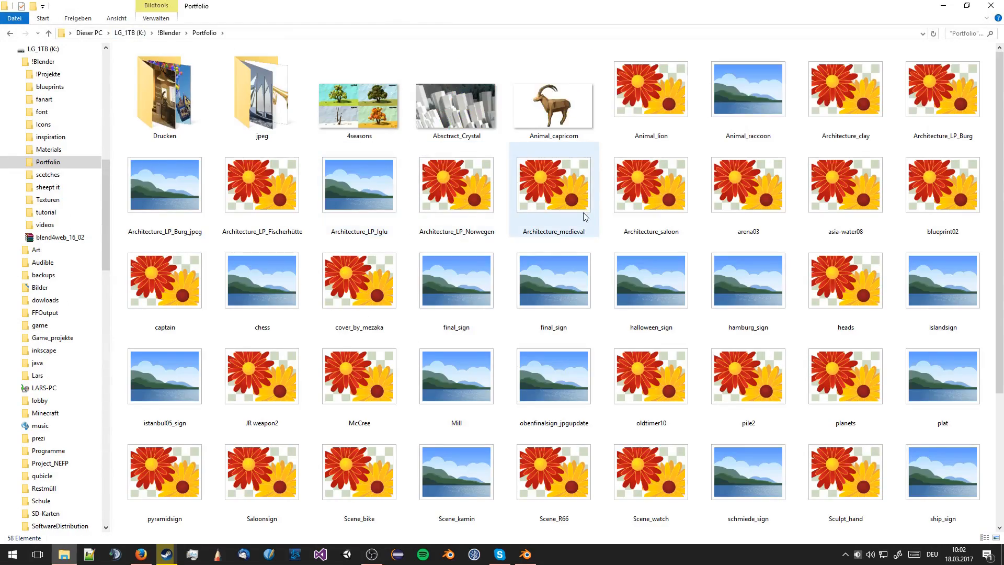
pyautogui.doubleClick(904, 137)
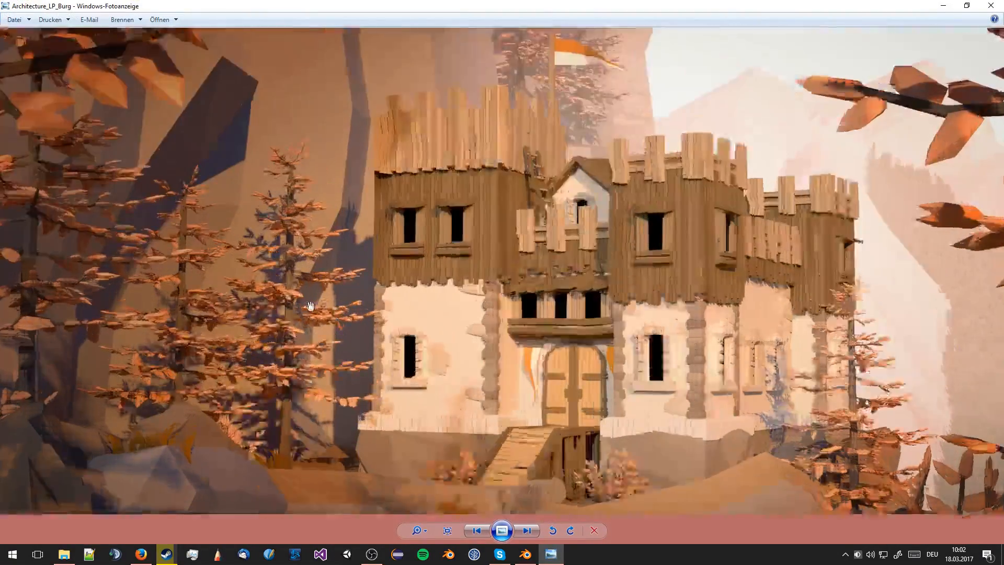
# - Examine the trunks and branches of the low-poly trees beside the castle in the reference image
pyautogui.scroll(2, 310, 307)
pyautogui.moveTo(301, 285); pyautogui.dragTo(378, 261)
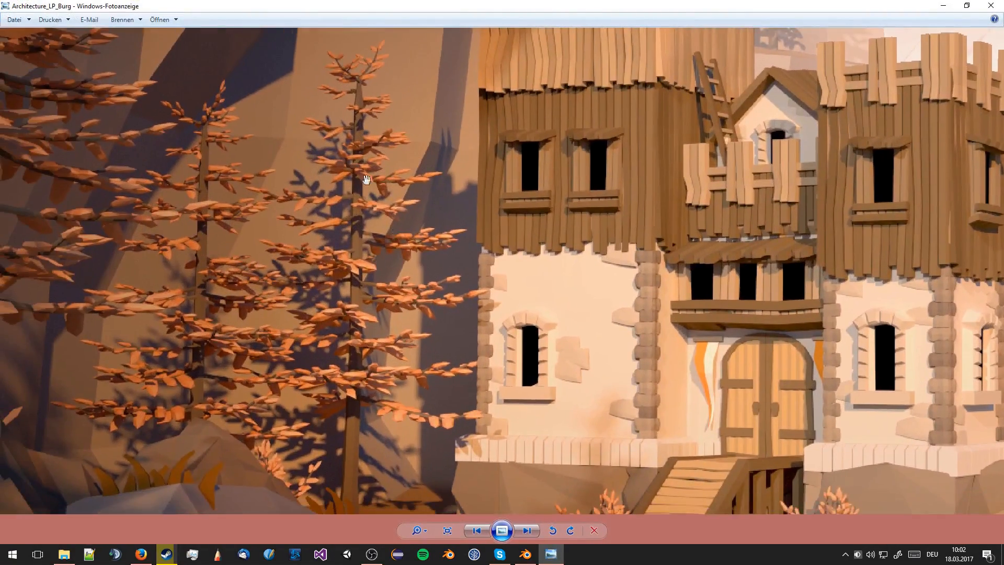
pyautogui.moveTo(405, 296); pyautogui.dragTo(431, 356)
pyautogui.scroll(-1, 427, 226)
pyautogui.scroll(1, 391, 210)
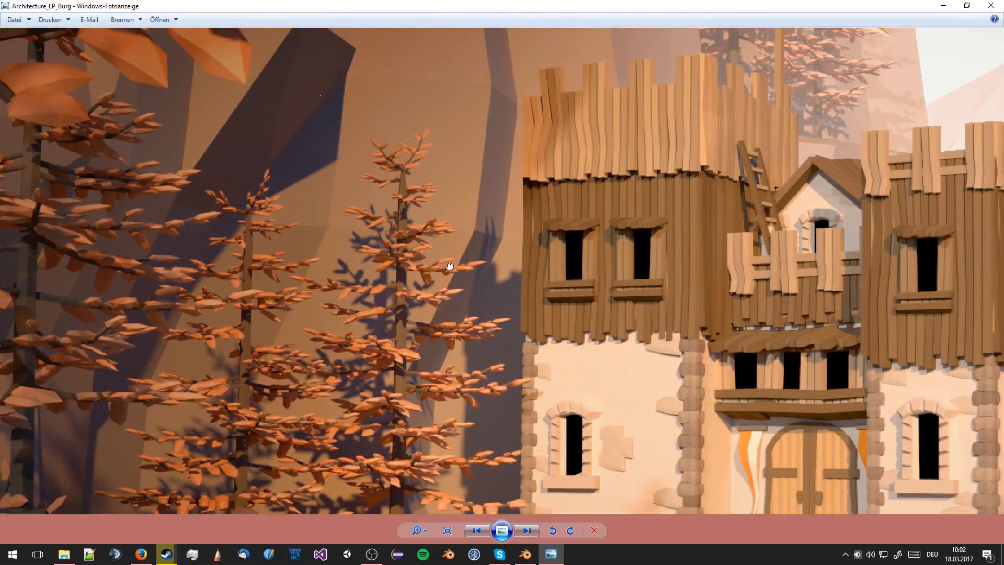
pyautogui.moveTo(449, 265); pyautogui.dragTo(417, 143)
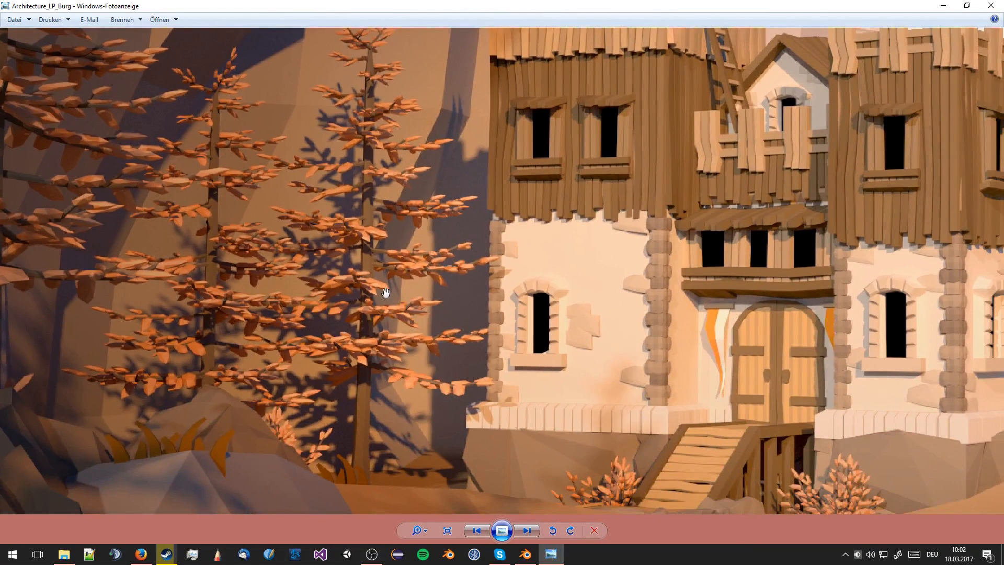
pyautogui.moveTo(393, 216); pyautogui.dragTo(396, 254)
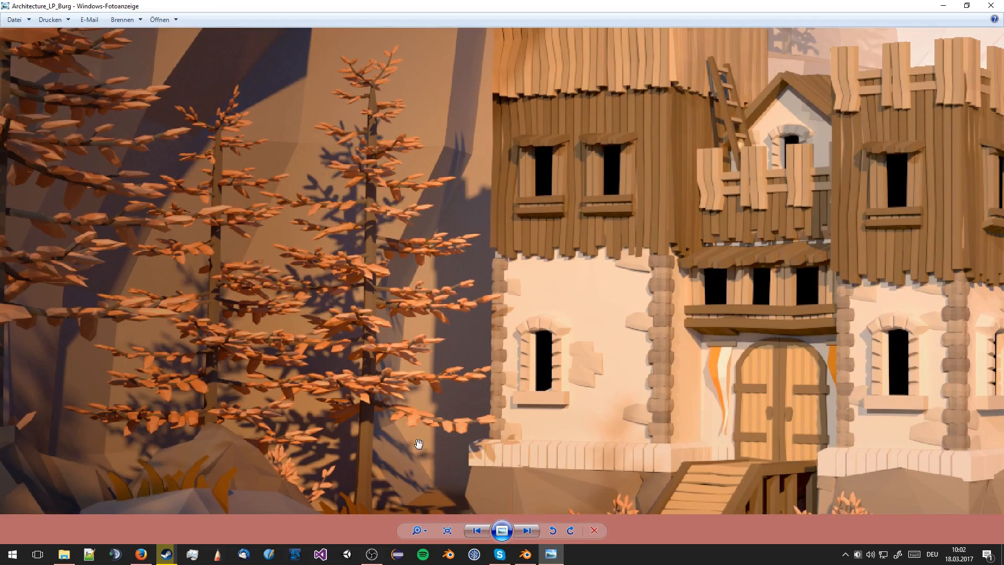
# - Switch back to Blender and place the 3D cursor on the side of the trunk, about halfway up
pyautogui.click(526, 554)
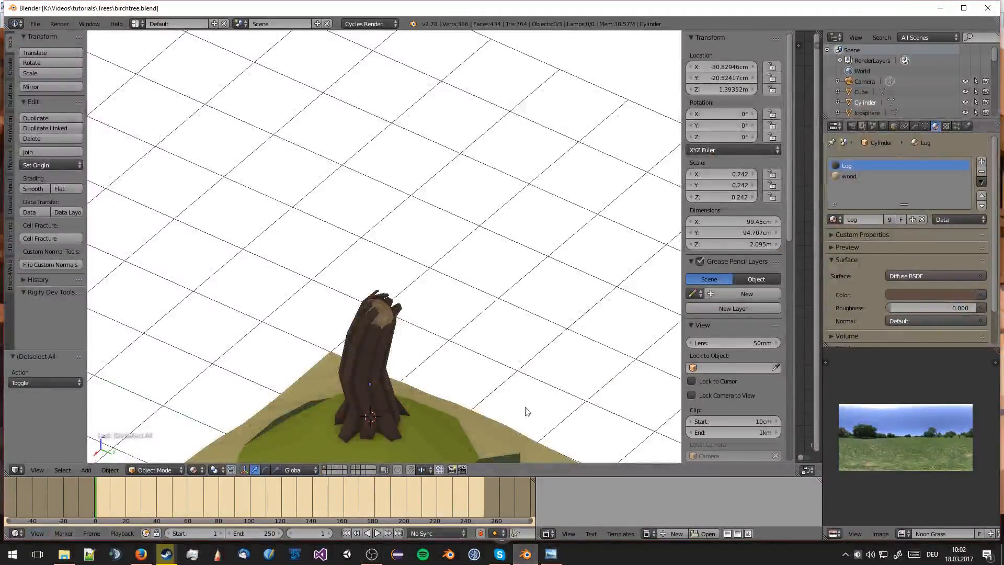
pyautogui.press('KP_7')
pyautogui.press('KP_5')
pyautogui.press('KP_5')
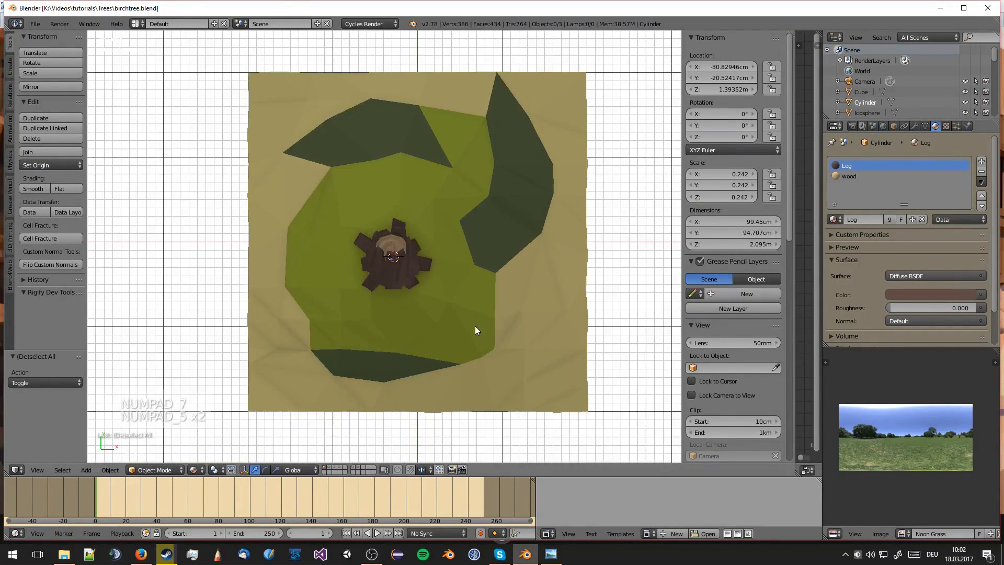
pyautogui.press('KP_5')
pyautogui.press('KP_5')
pyautogui.moveTo(475, 325); pyautogui.dragTo(431, 234, button='middle')
pyautogui.keyDown('shift'); pyautogui.moveTo(475, 391); pyautogui.dragTo(366, 256, button='middle'); pyautogui.keyUp('shift')
pyautogui.scroll(2, 340, 230)
pyautogui.click(314, 205)
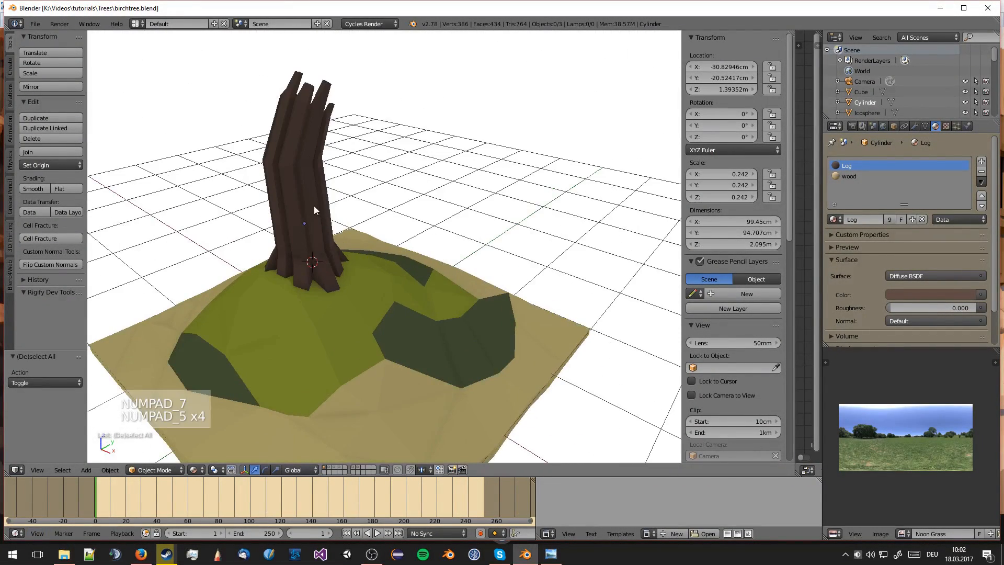
# - Add a cube at the 3D cursor on the trunk and scale it down to about 0.049
pyautogui.hotkey('shift', 'a')
pyautogui.moveTo(361, 256)
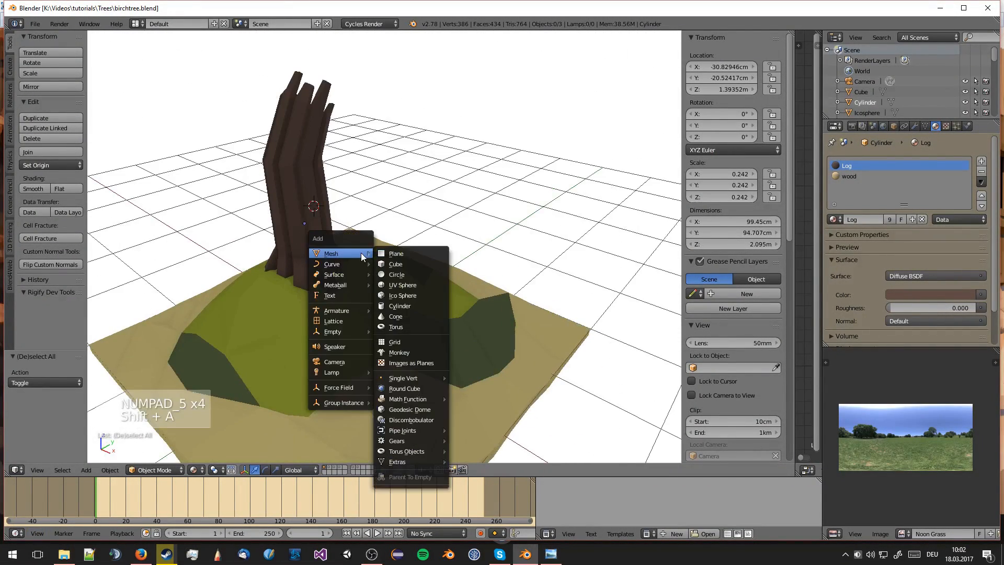
pyautogui.click(416, 265)
pyautogui.press('s')
pyautogui.click(289, 231)
# - Move the small cube's outer face about 3.1, 4.8 and 13.8 cm in X, Y and Z, rotate it and shrink it
pyautogui.press('Tab')
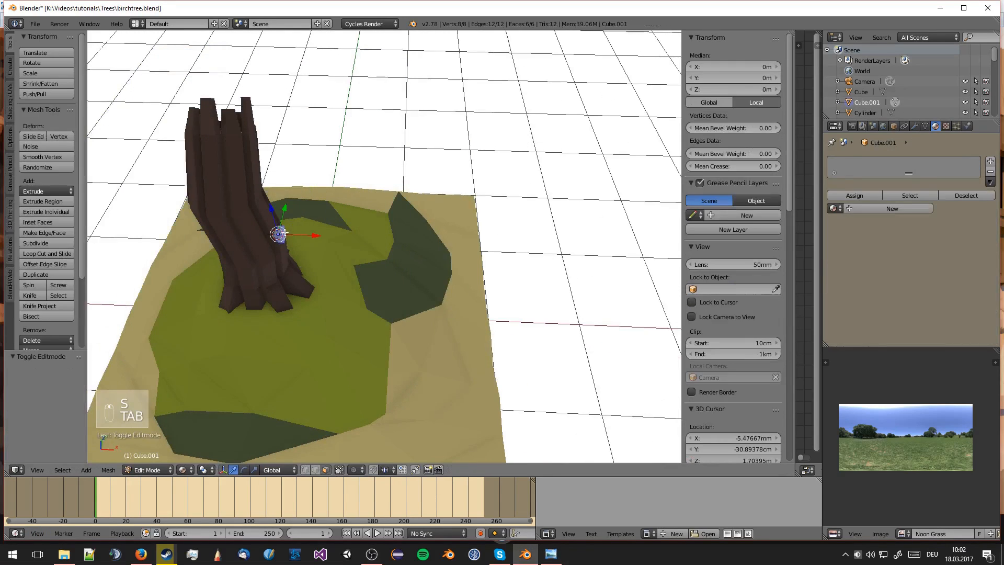
pyautogui.rightClick(287, 233)
pyautogui.scroll(2, 306, 262)
pyautogui.moveTo(307, 262); pyautogui.dragTo(307, 223, button='middle')
pyautogui.press('g')
pyautogui.click(313, 185)
pyautogui.press('r')
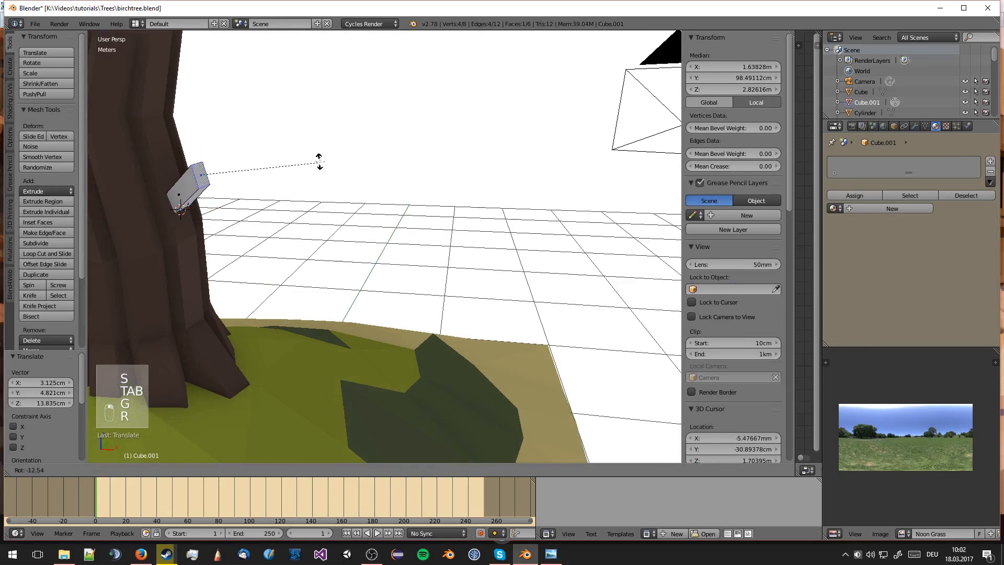
pyautogui.click(316, 156)
pyautogui.press('s')
pyautogui.click(278, 174)
pyautogui.moveTo(275, 175); pyautogui.dragTo(295, 149, button='middle')
# - Extrude the branch's end face about 56.7 cm, shift it about -24.3 cm in X and -10.5 cm in Z, rotate it about 20° and shrink it
pyautogui.press('e')
pyautogui.click(442, 152)
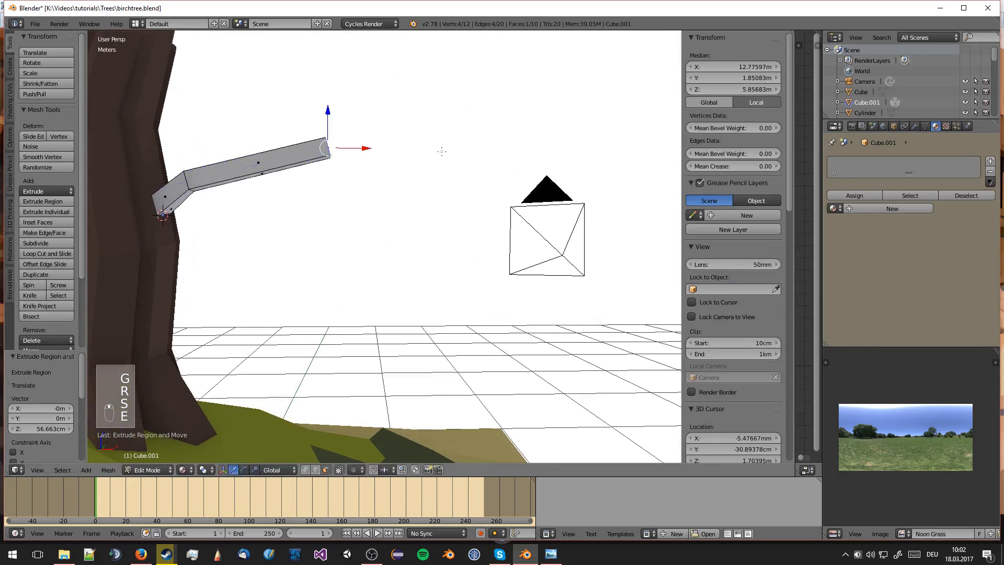
pyautogui.press('g')
pyautogui.click(382, 178)
pyautogui.press('r')
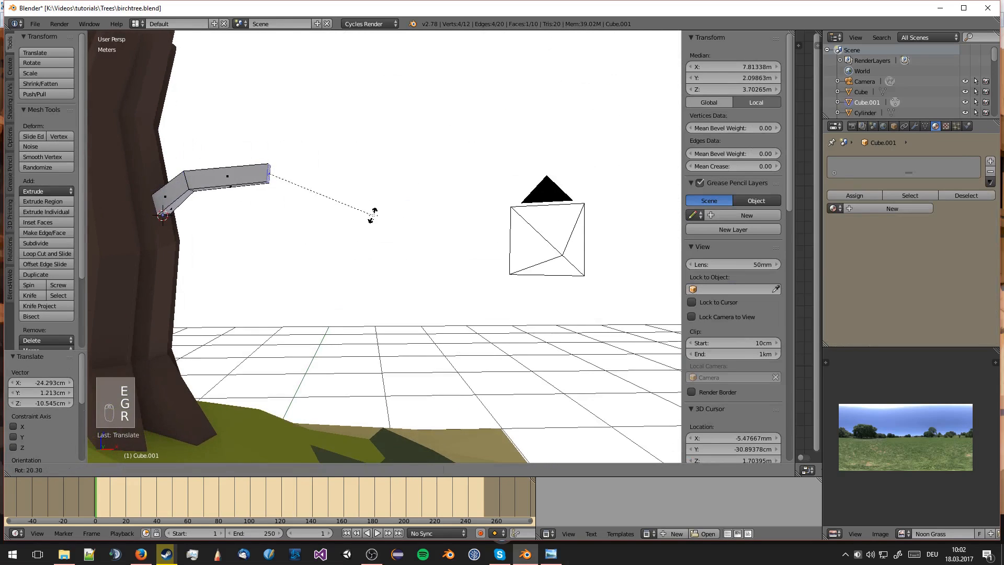
pyautogui.click(373, 215)
pyautogui.press('s')
pyautogui.click(336, 203)
# - Extrude the branch tip again, shift it about -9.9 cm in X and 21.4 cm in Z, rotate and shrink it, and leave Edit Mode
pyautogui.press('e')
pyautogui.click(427, 173)
pyautogui.press('g')
pyautogui.click(419, 134)
pyautogui.press('r')
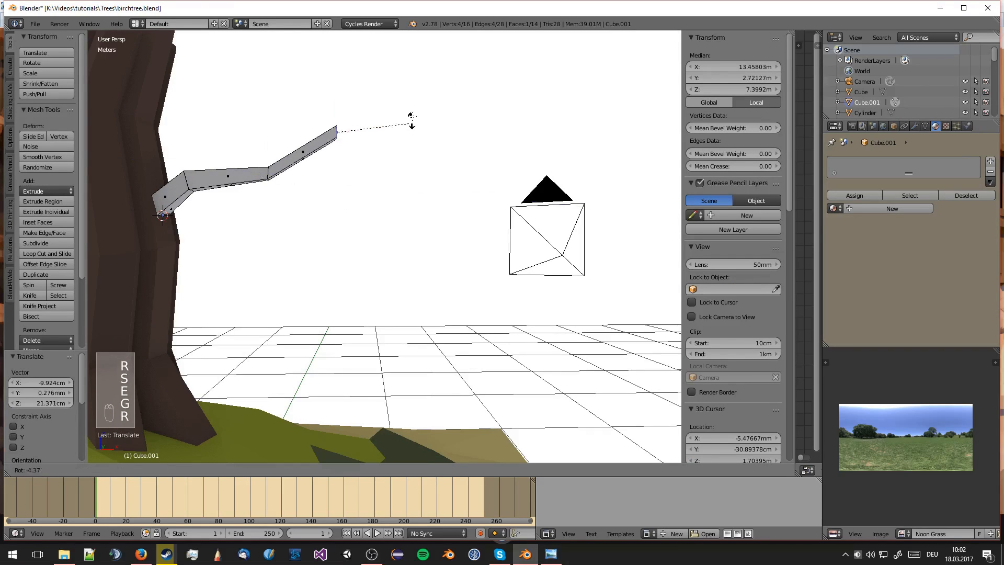
pyautogui.click(432, 113)
pyautogui.press('s')
pyautogui.click(419, 130)
pyautogui.press('Tab')
# - Scale the branch's cross-section at its first bend near the trunk to about 0.89 and return to Object Mode
pyautogui.moveTo(419, 129); pyautogui.dragTo(426, 172, button='middle')
pyautogui.scroll(-5, 426, 173)
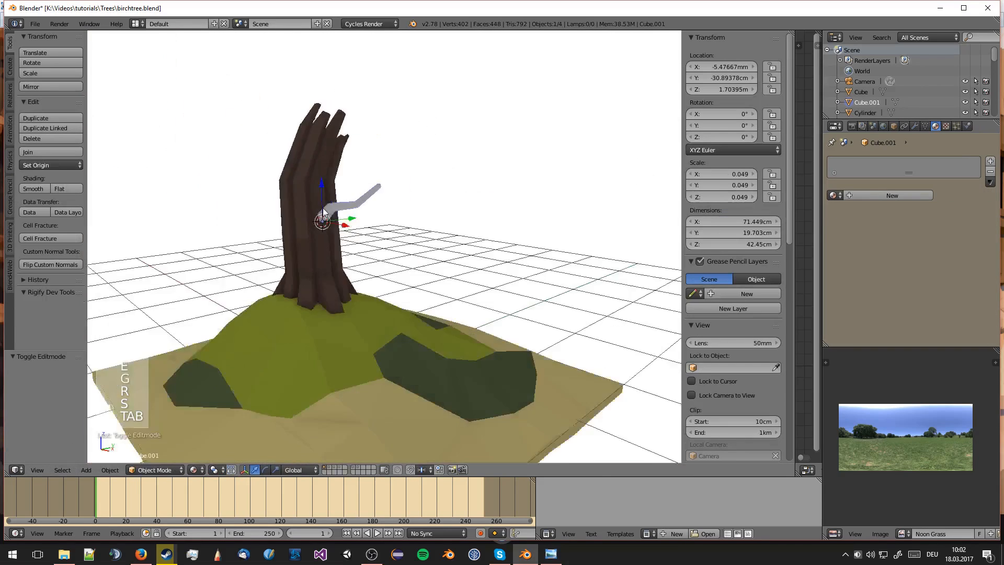
pyautogui.scroll(4, 448, 233)
pyautogui.moveTo(555, 209); pyautogui.dragTo(345, 241, button='middle')
pyautogui.keyDown('shift'); pyautogui.moveTo(470, 236); pyautogui.dragTo(372, 226, button='middle'); pyautogui.keyUp('shift')
pyautogui.press('Tab')
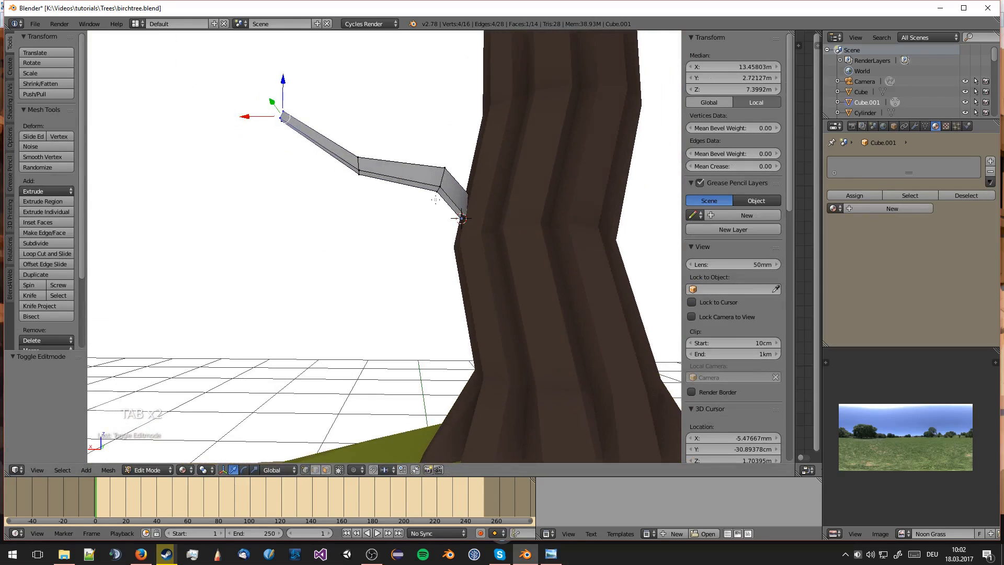
pyautogui.press('s')
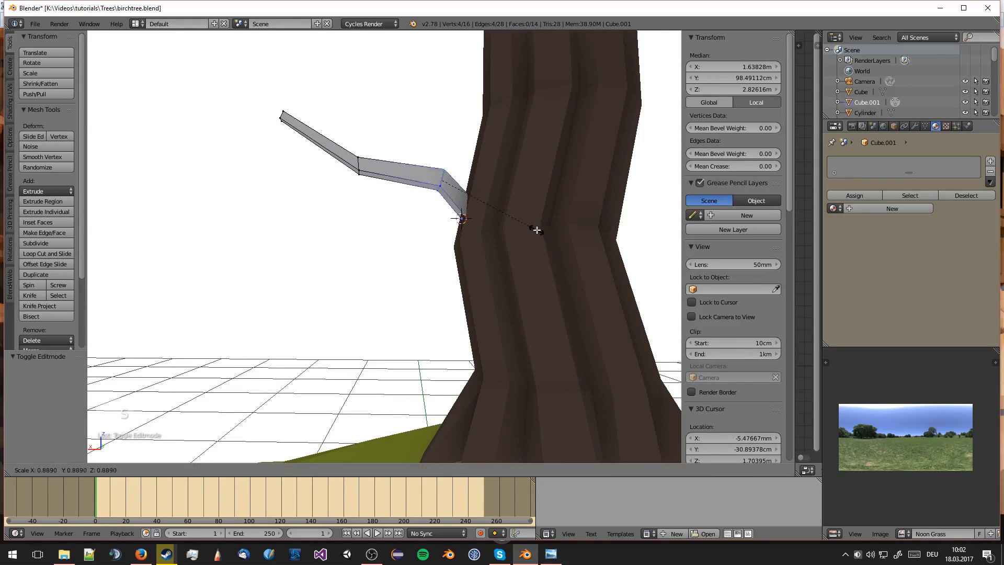
pyautogui.click(537, 230)
pyautogui.press('Tab')
# - Assign the existing Log material to the branch
pyautogui.moveTo(377, 227); pyautogui.dragTo(418, 247, button='middle')
pyautogui.press('a')
pyautogui.press('a')
pyautogui.scroll(-3, 488, 347)
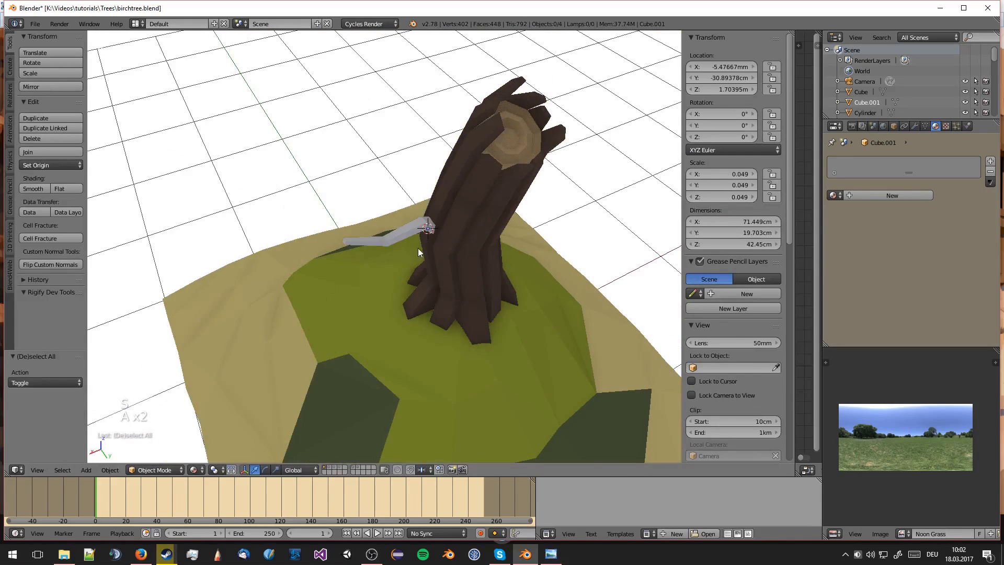
pyautogui.press('KP_7')
pyautogui.press('KP_5')
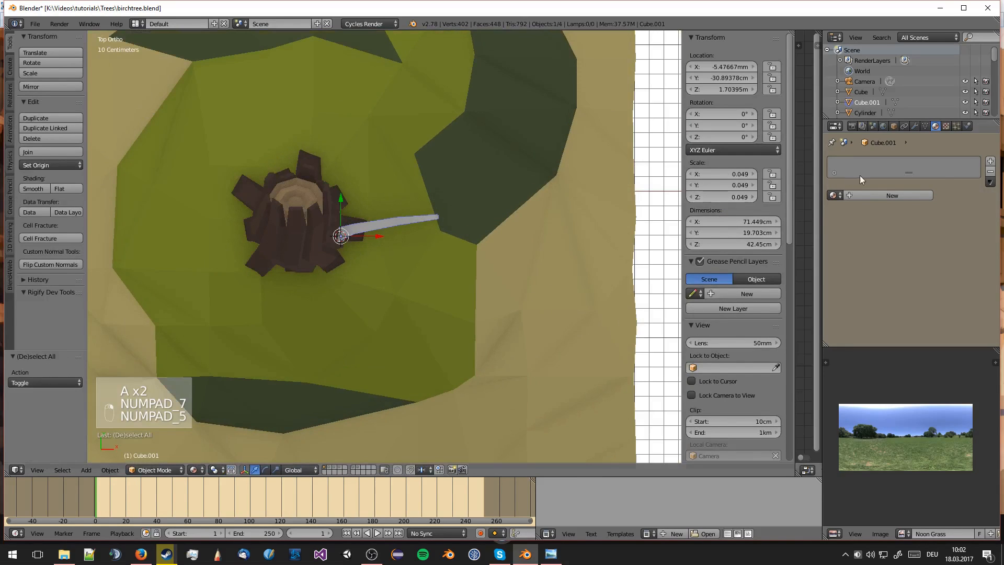
pyautogui.click(833, 195)
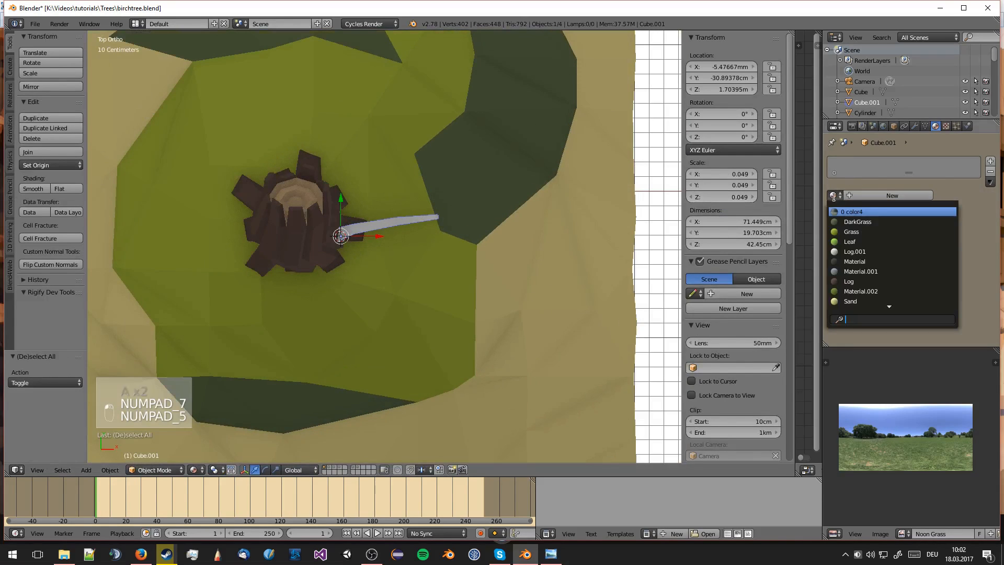
pyautogui.click(857, 281)
# - Duplicate the branch, offset the copy about 22.5, -2.3 and 19.6 cm in X, Y and Z, and view it from above
pyautogui.moveTo(560, 271); pyautogui.dragTo(448, 281, button='middle')
pyautogui.press('a')
pyautogui.scroll(2, 484, 230)
pyautogui.hotkey('shift', 'd')
pyautogui.click(452, 206)
pyautogui.press('KP_7')
pyautogui.press('KP_5')
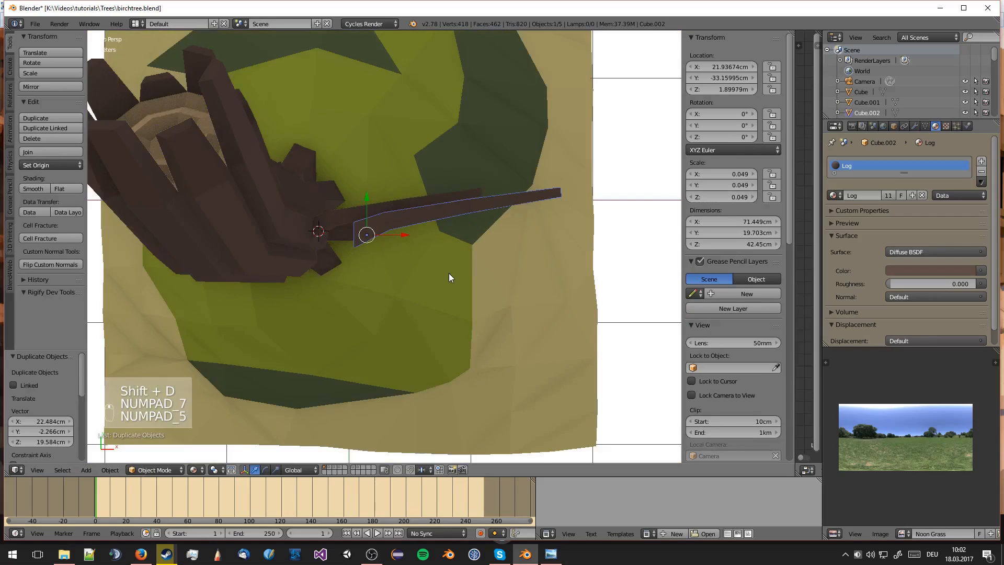
pyautogui.press('KP_5')
pyautogui.scroll(2, 465, 234)
# - Scale the duplicated branch's whole mesh to 0.435 and rotate it about 80° in Edit Mode to form a side twig
pyautogui.press('Tab')
pyautogui.press('a')
pyautogui.press('a')
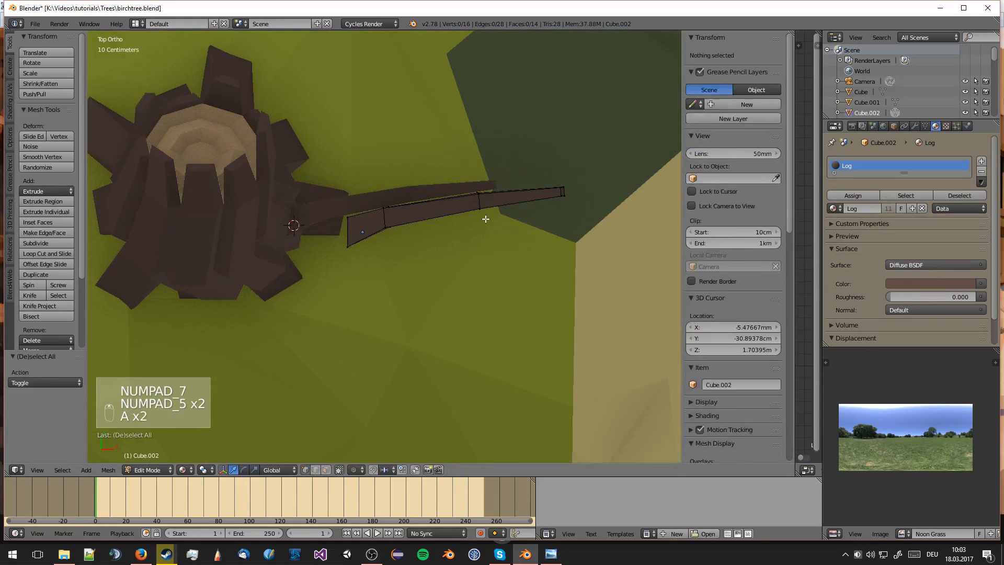
pyautogui.press('a')
pyautogui.press('a')
pyautogui.press('s')
pyautogui.click(489, 178)
pyautogui.press('r')
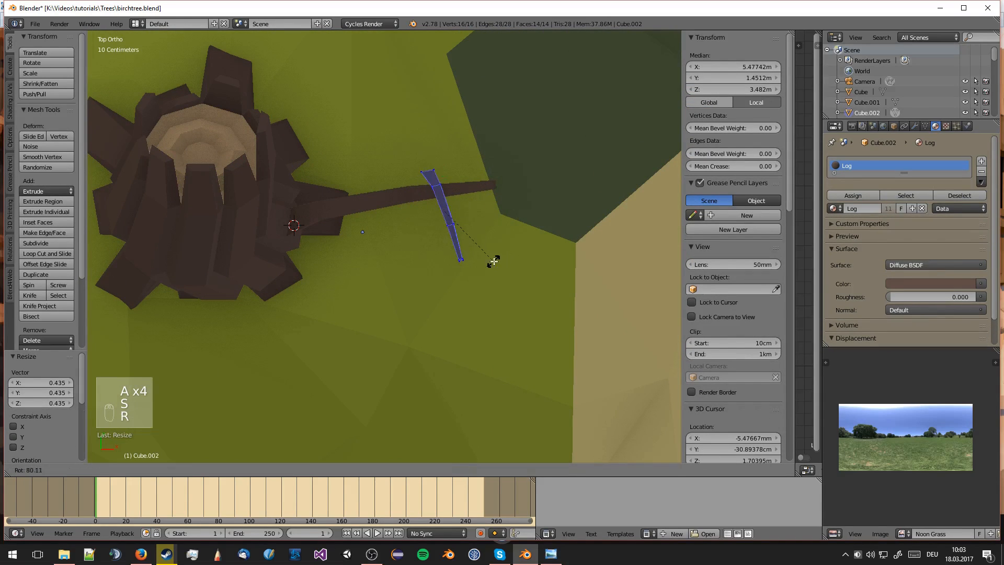
pyautogui.click(493, 258)
# - Move and rotate the twig's mesh so its thick end meets the main branch in the top view, and return to Object Mode
pyautogui.press('g')
pyautogui.click(462, 282)
pyautogui.press('r')
pyautogui.click(480, 272)
pyautogui.press('g')
pyautogui.click(495, 257)
pyautogui.press('Tab')
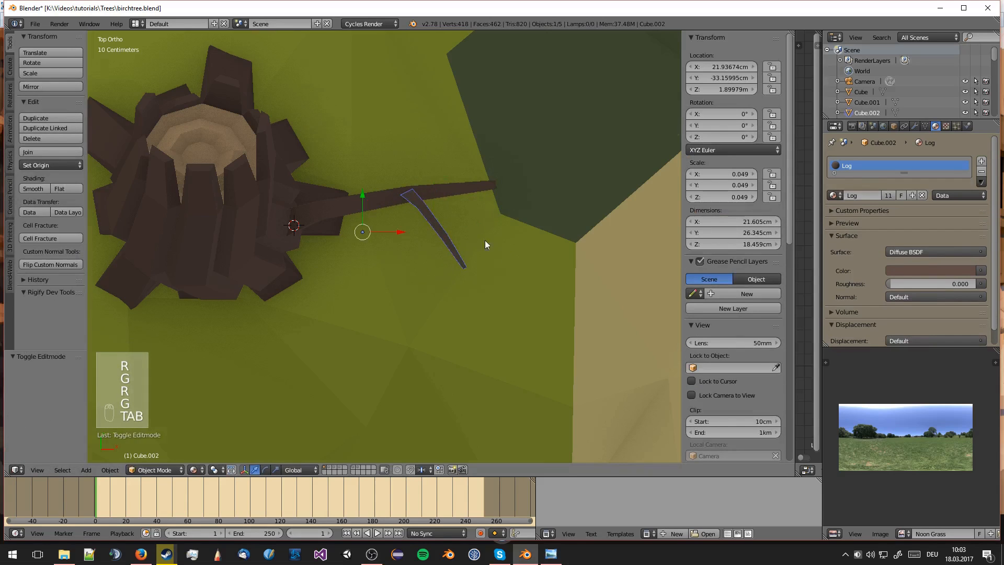
# - Lower the twig's mesh about 11 cm along Z, reposition it against the main branch, and leave Edit Mode
pyautogui.moveTo(485, 243); pyautogui.dragTo(398, 137, button='middle')
pyautogui.press('Tab')
pyautogui.press('g')
pyautogui.press('z')
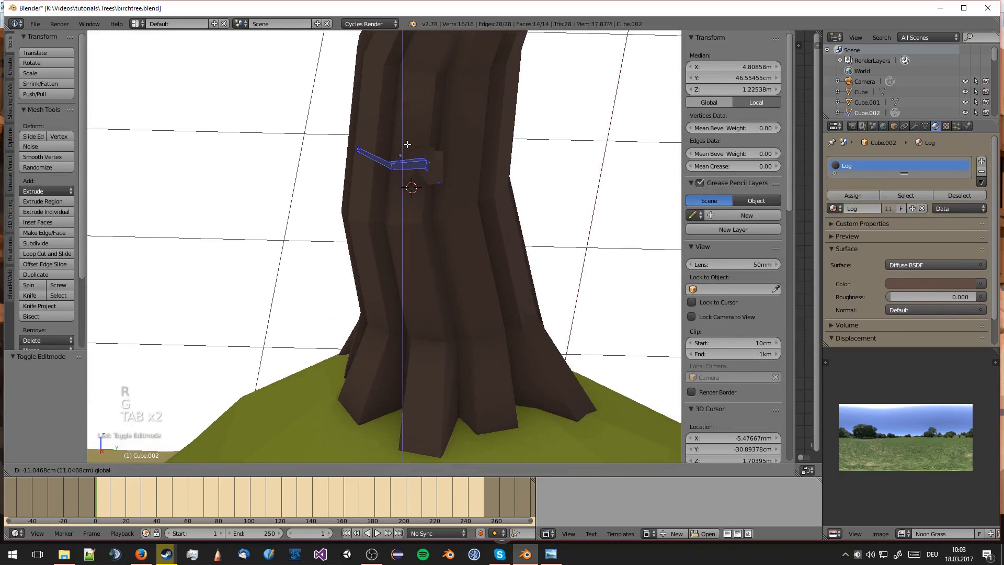
pyautogui.click(407, 144)
pyautogui.press('g')
pyautogui.moveTo(497, 161); pyautogui.dragTo(473, 319, button='middle')
pyautogui.click(476, 155)
pyautogui.press('Tab')
# - Set the twig's origin to its geometry and move the twig closer to the main branch
pyautogui.click(60, 165)
pyautogui.click(83, 191)
pyautogui.press('g')
pyautogui.click(460, 149)
pyautogui.press('g')
pyautogui.click(539, 273)
pyautogui.scroll(3, 481, 245)
pyautogui.press('g')
pyautogui.click(471, 221)
# - Rotate and nudge the twig from several angles until its base sits in the side of the main branch
pyautogui.press('r')
pyautogui.click(447, 217)
pyautogui.press('g')
pyautogui.click(432, 219)
pyautogui.press('r')
pyautogui.click(515, 349)
pyautogui.press('g')
pyautogui.click(513, 344)
pyautogui.press('r')
pyautogui.click(536, 219)
pyautogui.press('g')
pyautogui.click(534, 212)
# - Try to place a duplicate of the twig, rotated about -101°, on the opposite side of the main branch, and discard the copy
pyautogui.press('KP_7')
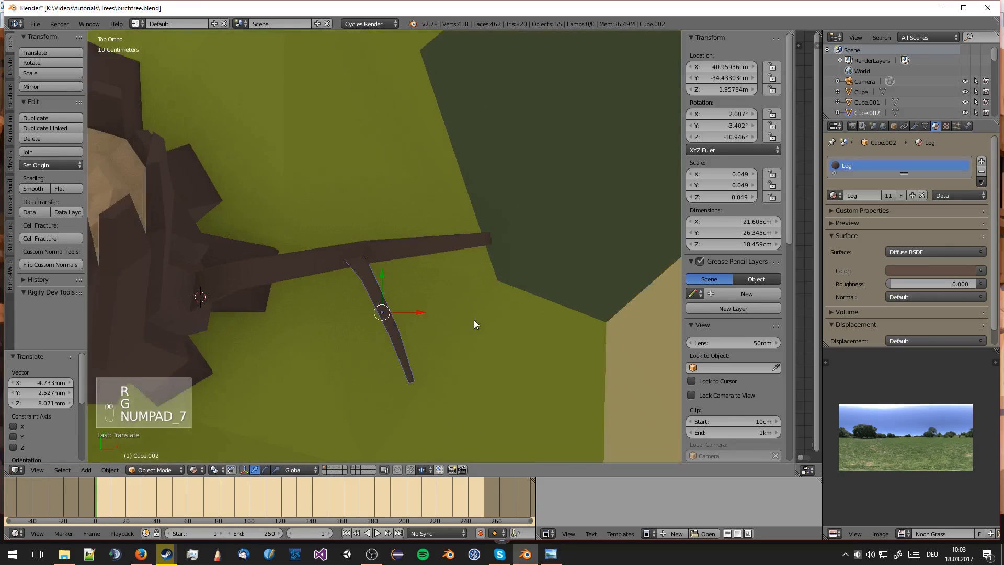
pyautogui.hotkey('shift', 'd')
pyautogui.click(415, 253)
pyautogui.press('r')
pyautogui.click(392, 54)
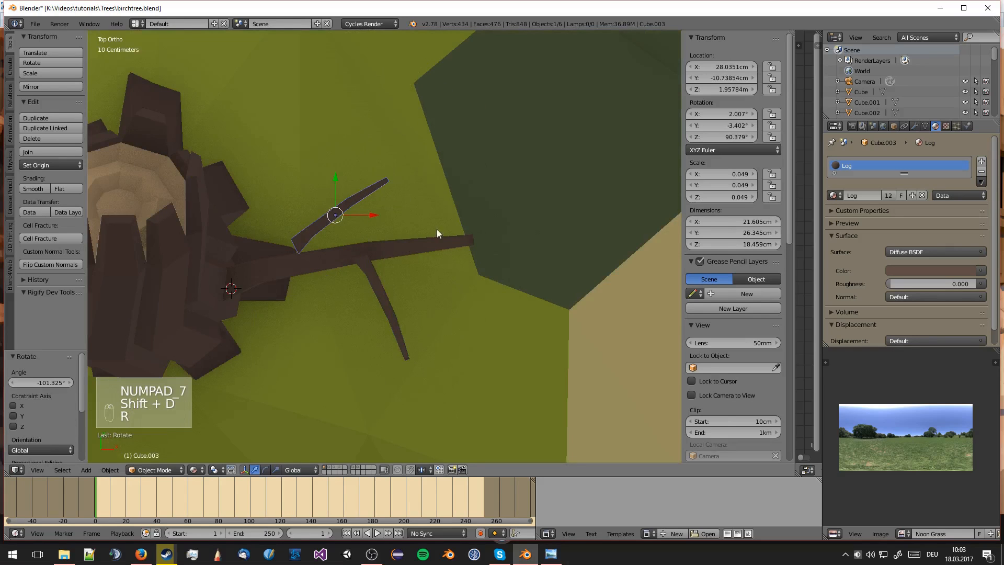
pyautogui.press('r')
pyautogui.click(437, 159)
pyautogui.press('g')
pyautogui.click(401, 168)
pyautogui.moveTo(402, 171); pyautogui.dragTo(423, 180, button='middle')
pyautogui.click(422, 177)
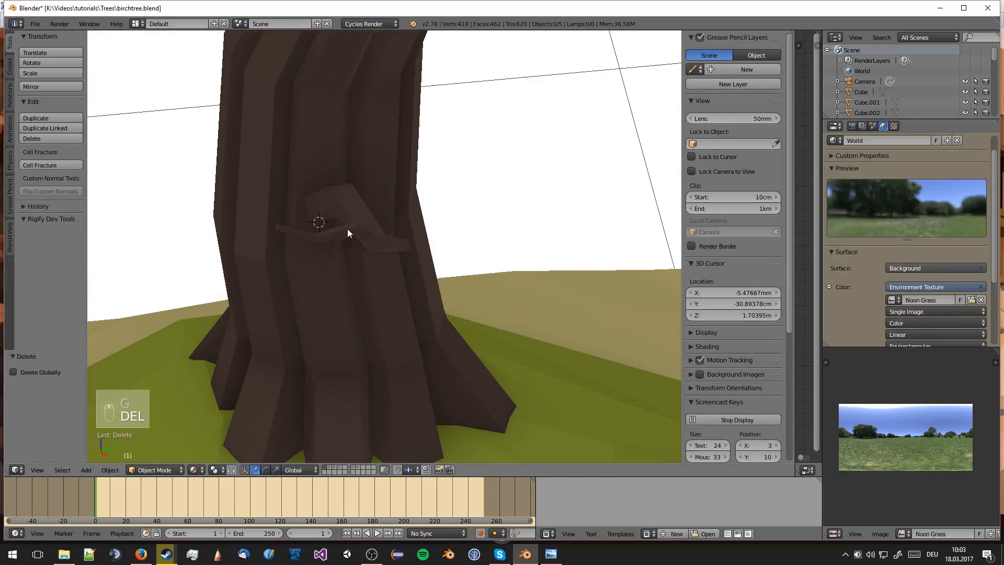
# - Move the main branch and its twig to layer 11, switch to that layer and view them from above
pyautogui.rightClick(347, 228)
pyautogui.moveTo(424, 204); pyautogui.dragTo(406, 240, button='middle')
pyautogui.keyDown('shift'); pyautogui.rightClick(392, 279); pyautogui.keyUp('shift')
pyautogui.press('m')
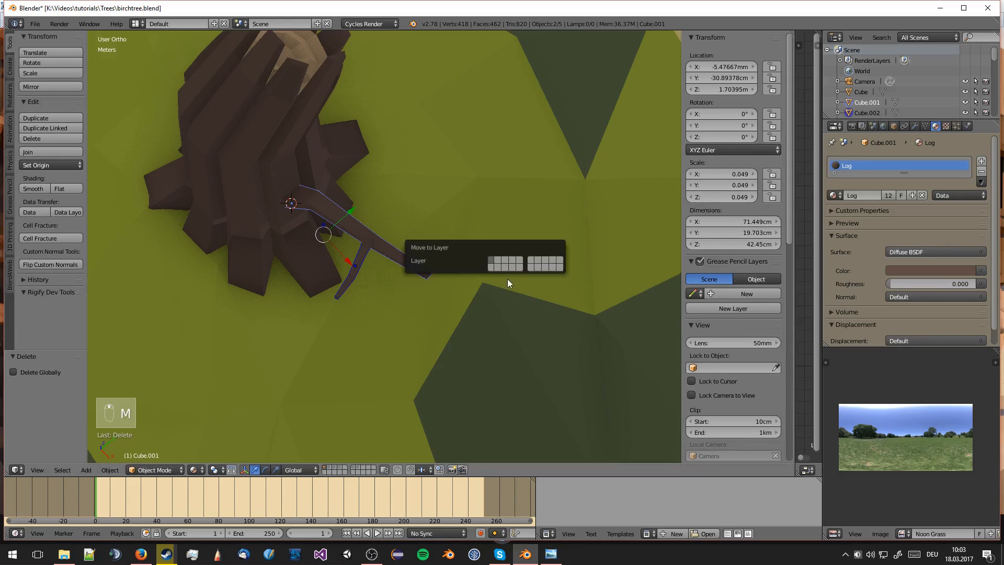
pyautogui.click(491, 267)
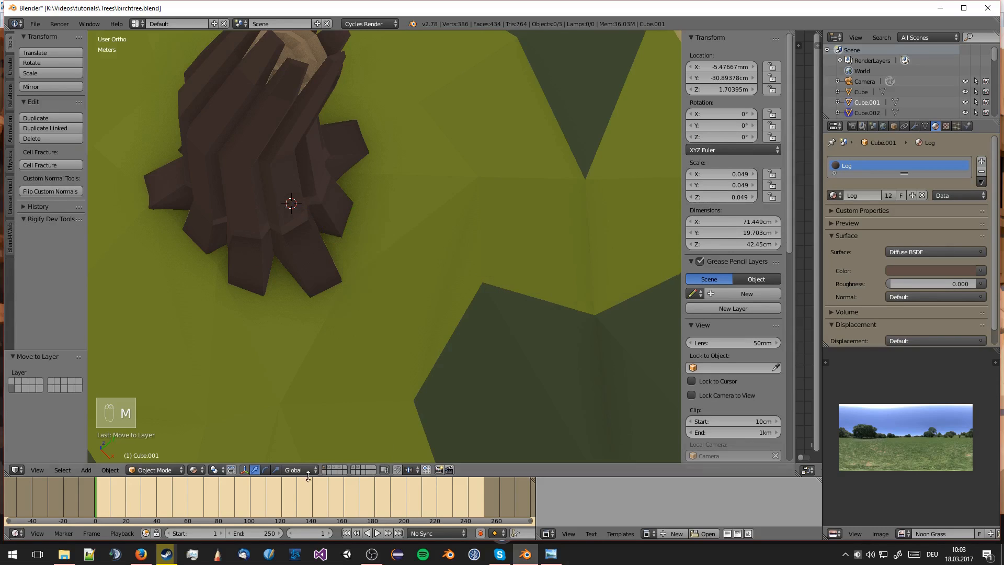
pyautogui.click(325, 472)
pyautogui.press('KP_7')
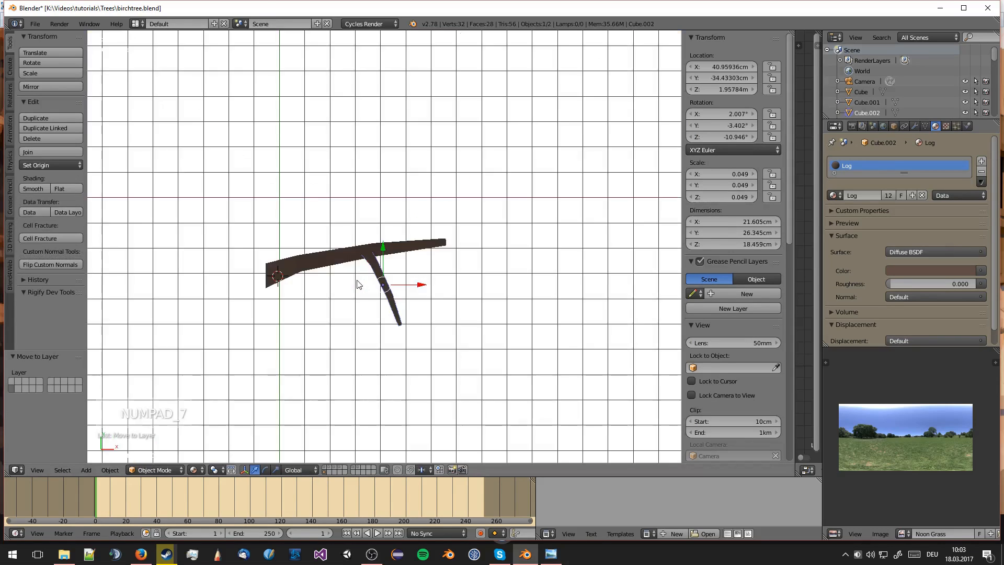
# - Add an ico sphere with 1 subdivision to the twig's mesh as the base shape of a leaf
pyautogui.scroll(5, 359, 285)
pyautogui.press('Tab')
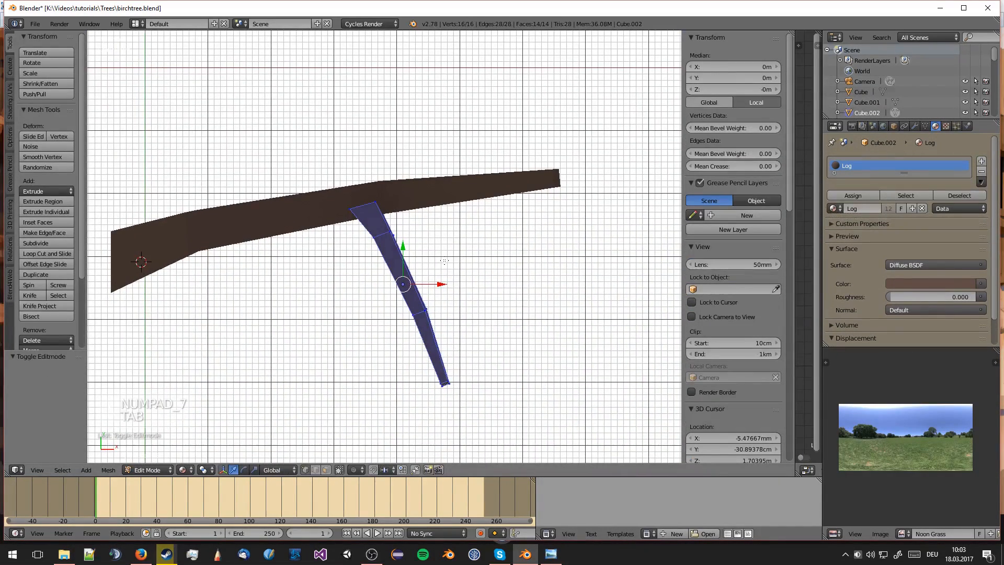
pyautogui.press('a')
pyautogui.press('a')
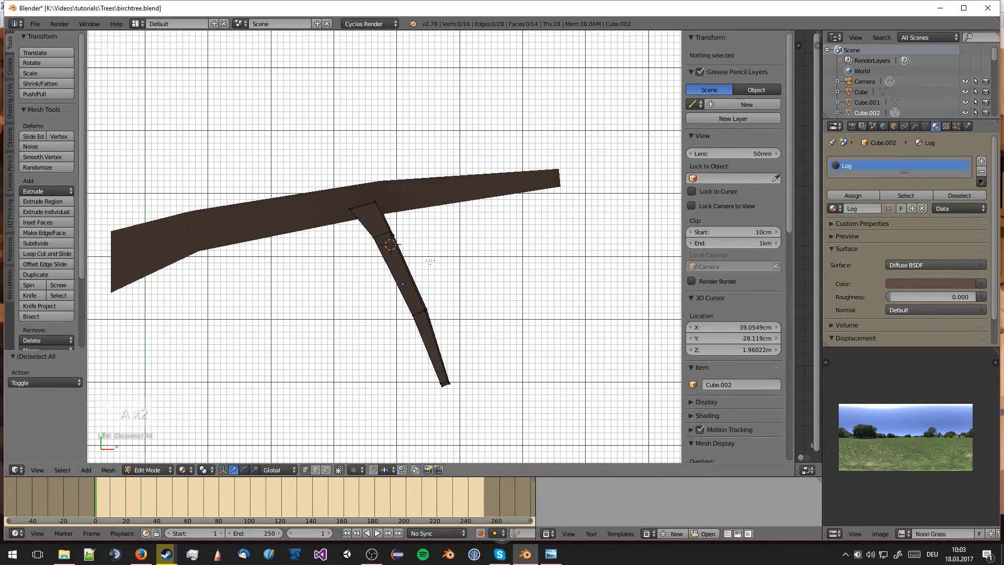
pyautogui.hotkey('shift', 'a')
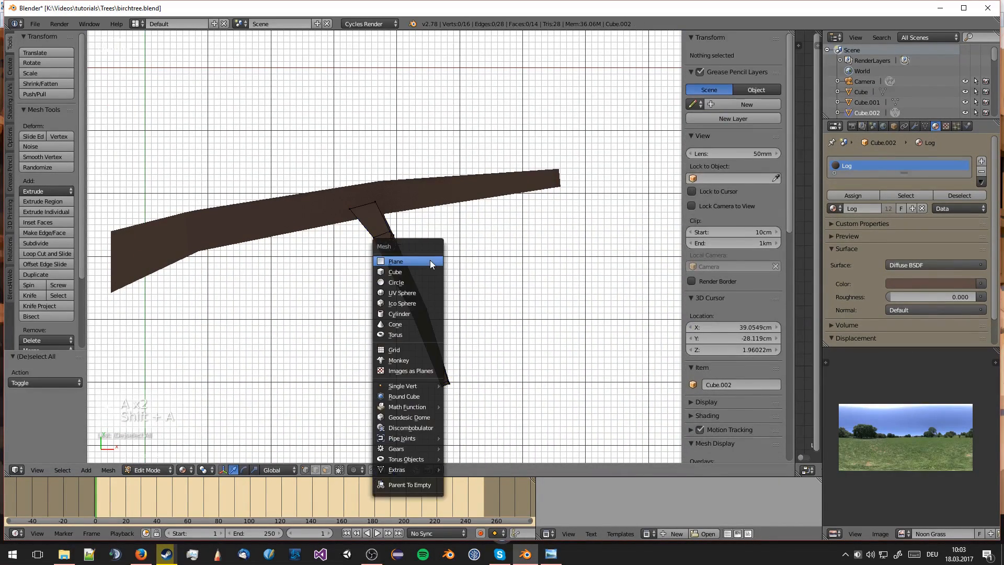
pyautogui.click(407, 302)
pyautogui.scroll(-4, 243, 238)
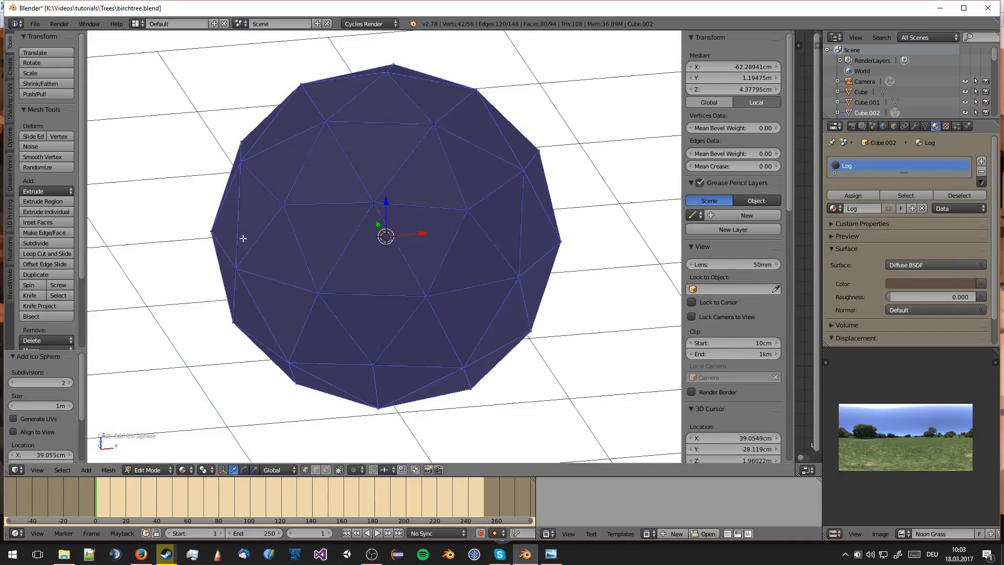
pyautogui.click(12, 383)
# - Rotate the ico sphere 90° about the X axis
pyautogui.press('KP_7')
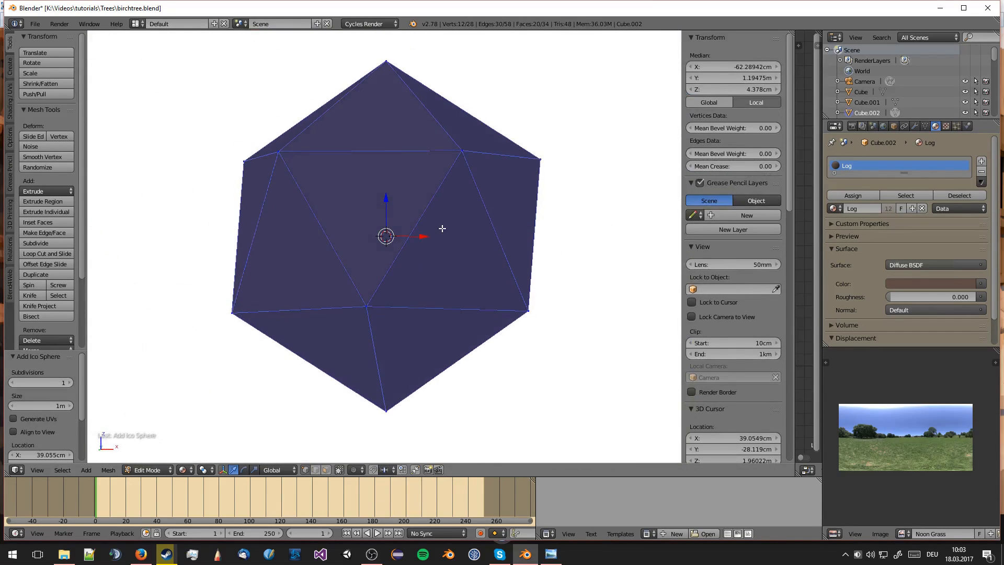
pyautogui.write('rx')
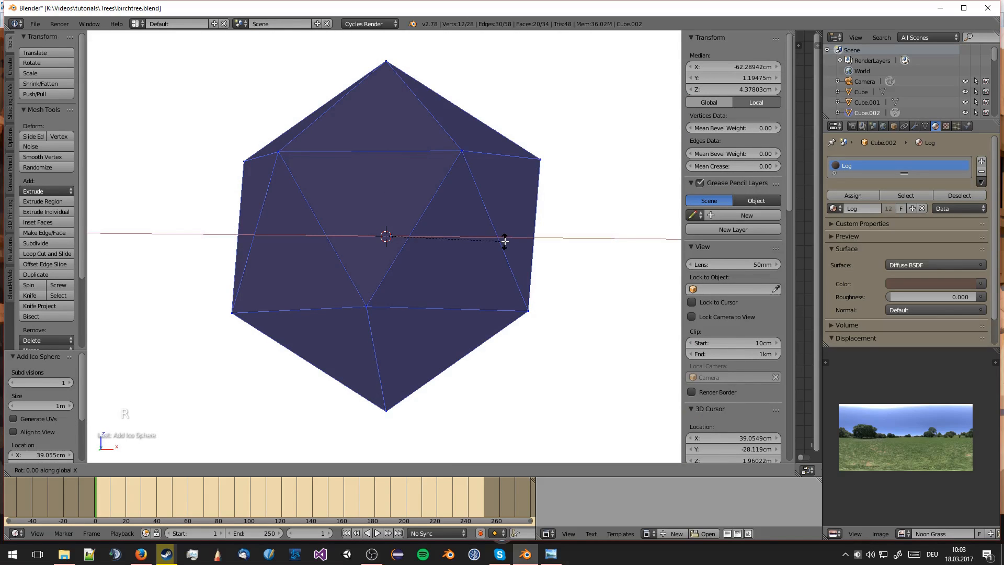
pyautogui.write('90')
pyautogui.press('Return')
pyautogui.scroll(-3, 504, 241)
pyautogui.moveTo(503, 244); pyautogui.dragTo(526, 269, button='middle')
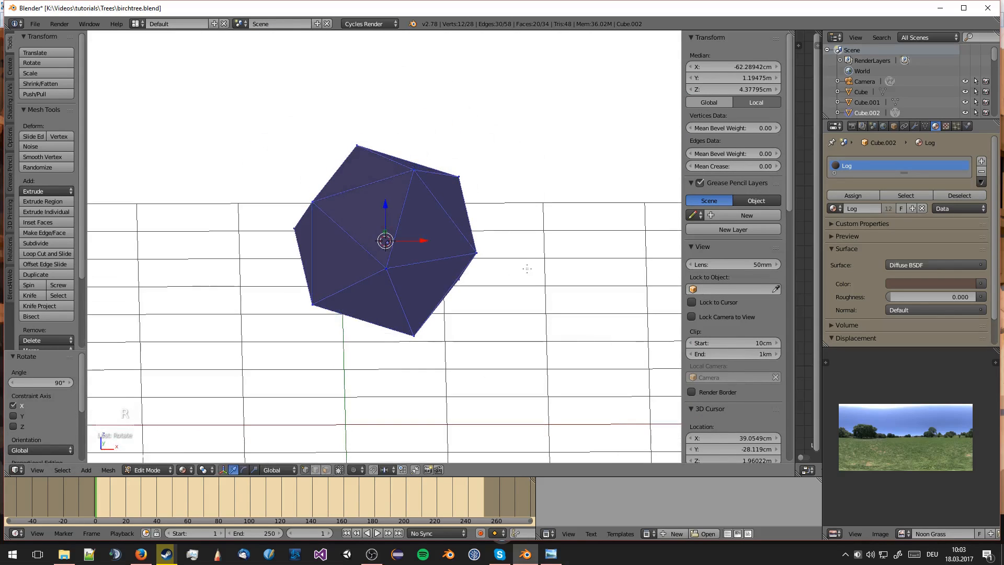
# - Flatten the ico sphere to about 0.37 along Z and stretch it to about 1.54 along Y
pyautogui.press('s')
pyautogui.press('z')
pyautogui.click(437, 251)
pyautogui.moveTo(437, 251); pyautogui.dragTo(410, 315, button='middle')
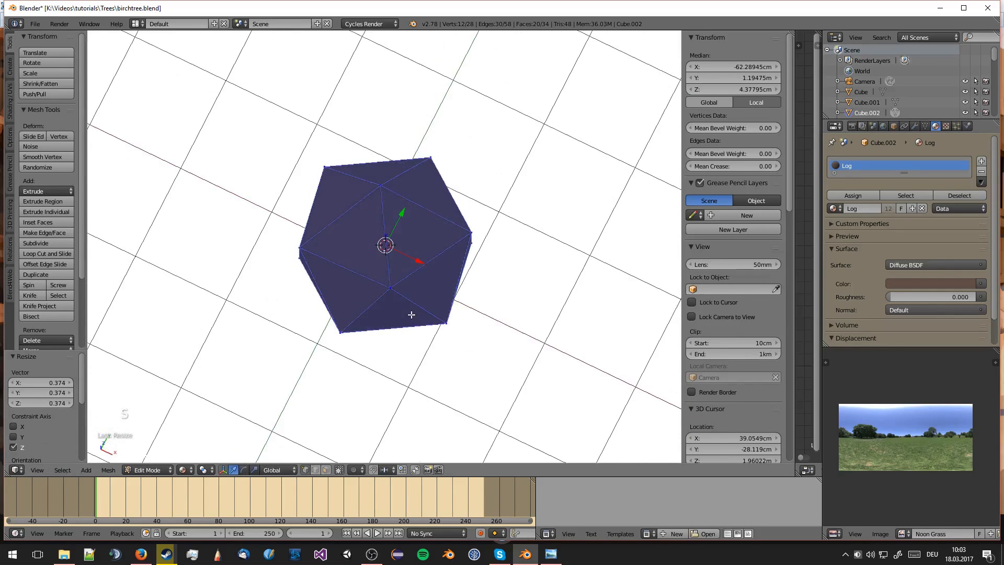
pyautogui.press('s')
pyautogui.press('y')
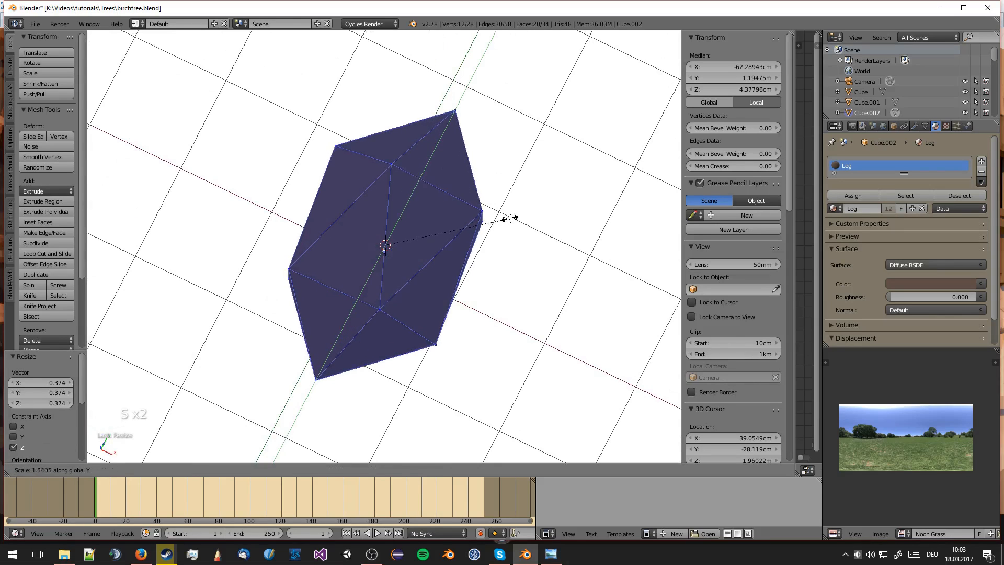
pyautogui.click(508, 218)
pyautogui.moveTo(509, 218); pyautogui.dragTo(476, 88, button='middle')
# - Scale the leaf down uniformly to about 0.12 and, from above, rotate it about 77°
pyautogui.press('s')
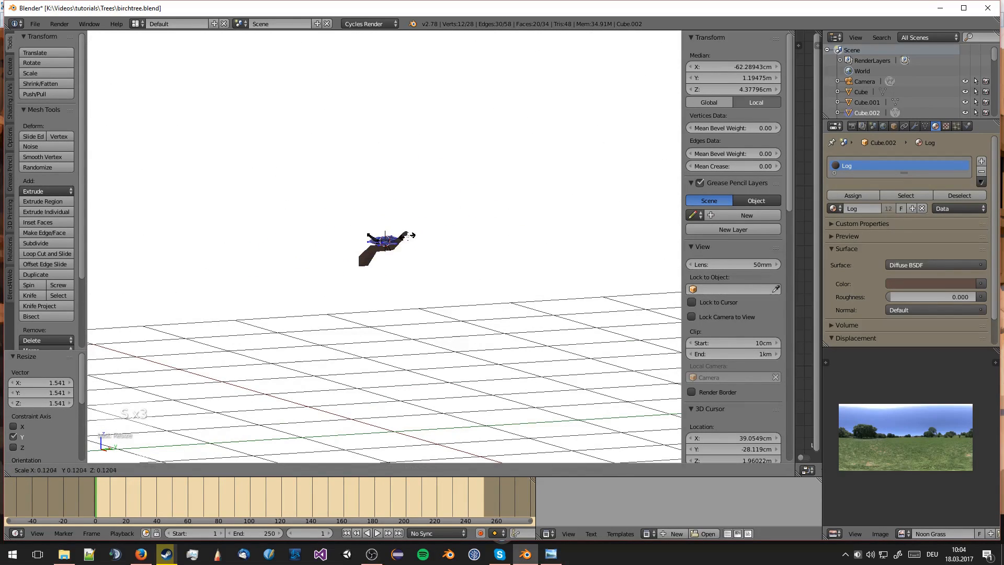
pyautogui.click(413, 235)
pyautogui.press('KP_7')
pyautogui.press('KP_5')
pyautogui.press('KP_5')
pyautogui.press('KP_5')
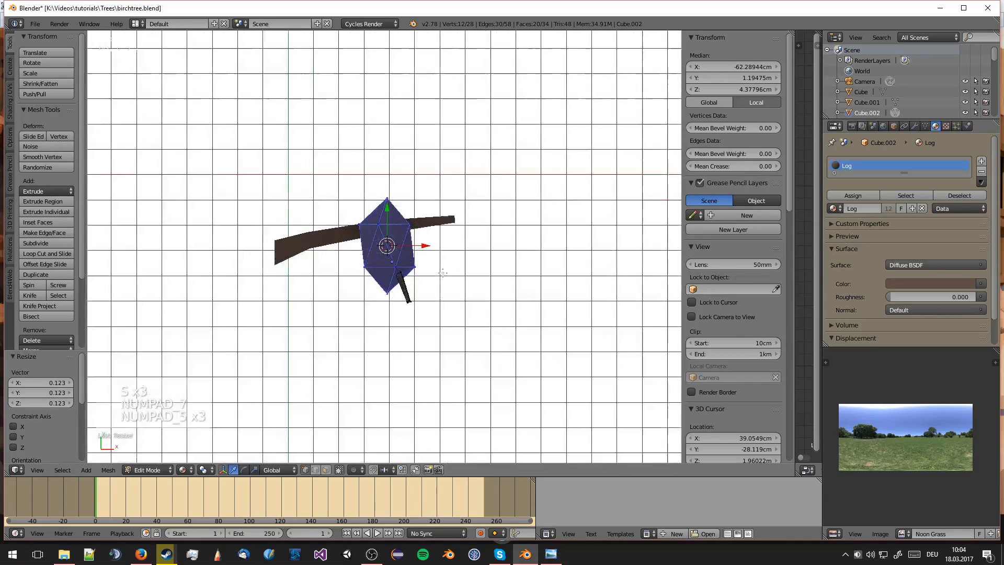
pyautogui.press('s')
pyautogui.press('r')
pyautogui.click(450, 302)
# - Move and rotate the leaf beside the twig near the main branch, and shrink it to about 0.72
pyautogui.press('g')
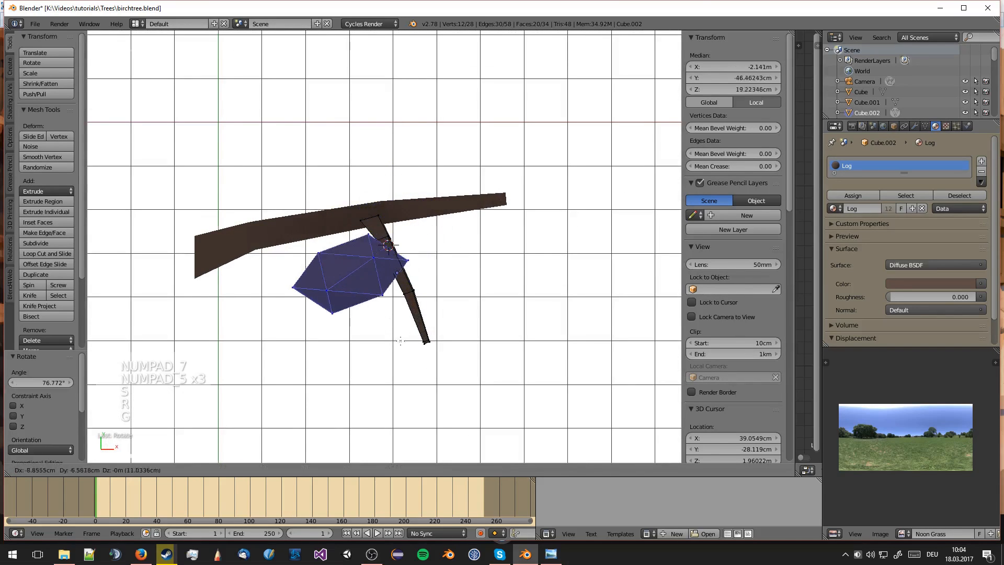
pyautogui.click(382, 351)
pyautogui.press('r')
pyautogui.click(406, 289)
pyautogui.press('g')
pyautogui.click(415, 275)
pyautogui.press('s')
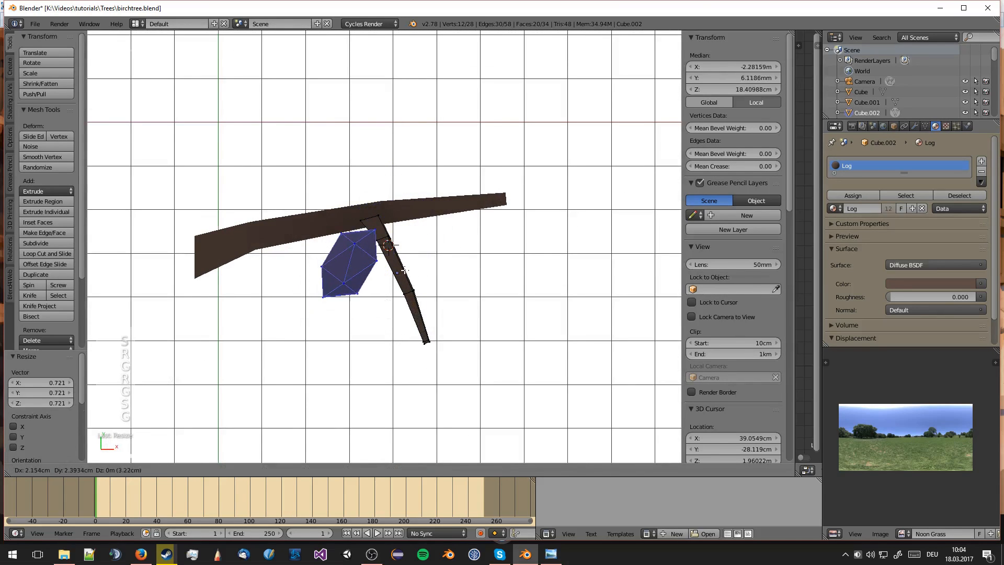
pyautogui.click(405, 269)
# - Tilt the leaf about 15° from the side, then nudge and rotate it until its tip meets the twig's base
pyautogui.moveTo(405, 269); pyautogui.dragTo(371, 180, button='middle')
pyautogui.press('r')
pyautogui.click(469, 217)
pyautogui.press('g')
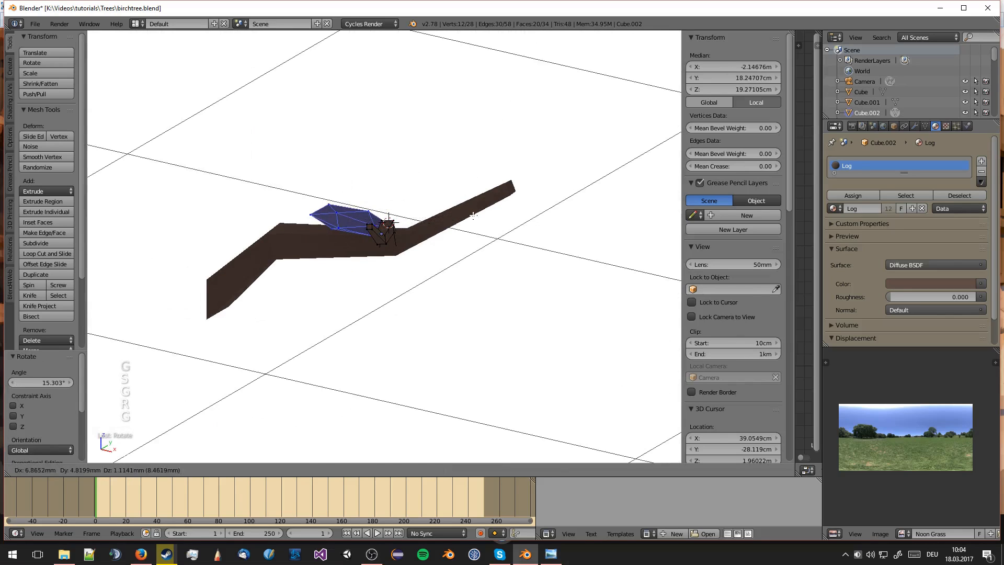
pyautogui.click(473, 218)
pyautogui.moveTo(473, 219); pyautogui.dragTo(461, 288, button='middle')
pyautogui.press('KP_7')
pyautogui.scroll(1, 460, 291)
pyautogui.scroll(2, 460, 291)
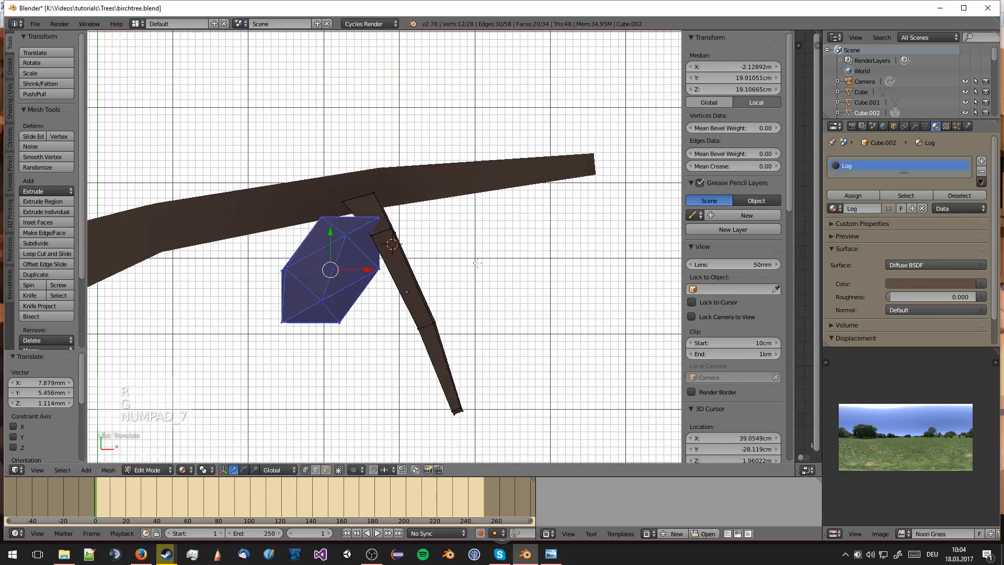
pyautogui.press('r')
pyautogui.press('r')
pyautogui.click(475, 256)
# - Duplicate the leaf farther along the same side of the twig, rotate it, scale it to about 0.77 and attach it to the twig
pyautogui.hotkey('shift', 'd')
pyautogui.click(493, 338)
pyautogui.press('r')
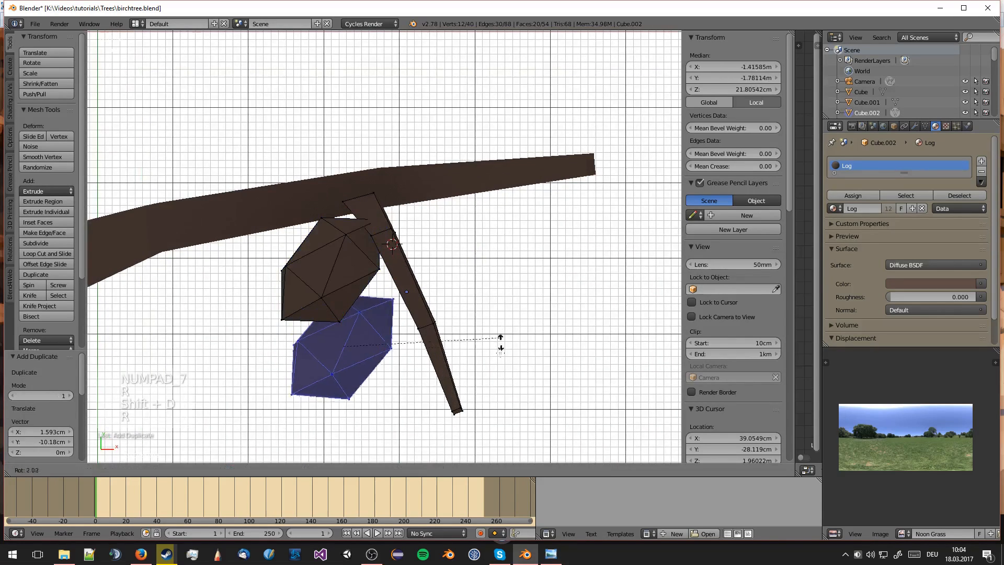
pyautogui.click(482, 382)
pyautogui.press('s')
pyautogui.click(451, 387)
pyautogui.moveTo(452, 387); pyautogui.dragTo(444, 251, button='middle')
pyautogui.press('g')
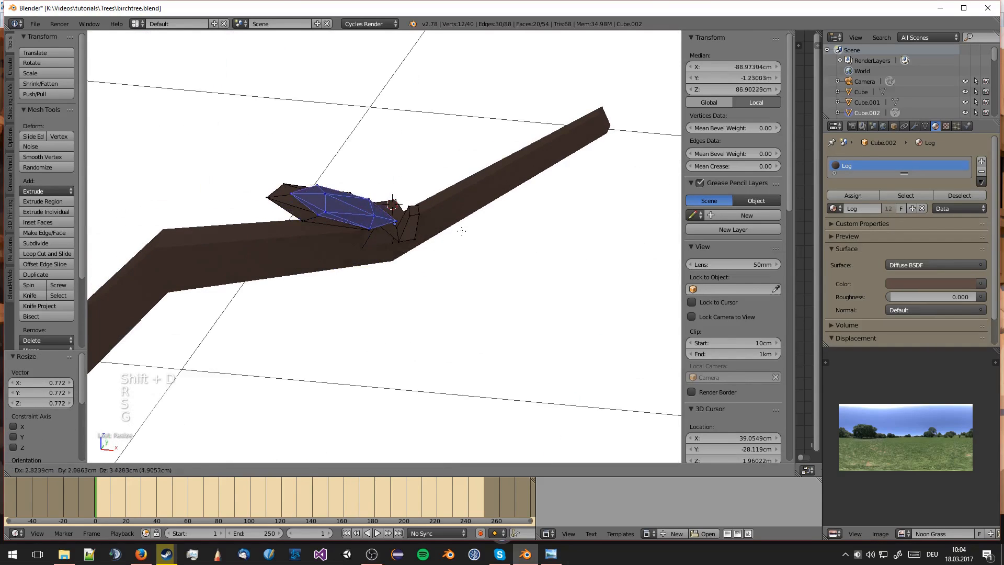
pyautogui.click(467, 243)
pyautogui.press('KP_7')
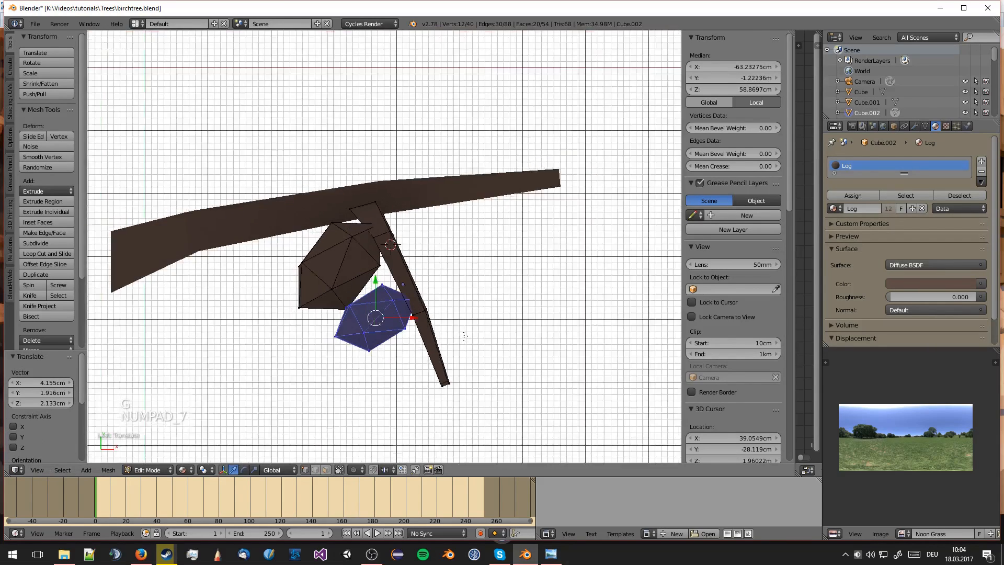
# - Duplicate the smaller leaf toward the twig's end, rotate it about -12° and align its height with the twig
pyautogui.hotkey('shift', 'd')
pyautogui.click(471, 358)
pyautogui.press('r')
pyautogui.click(488, 338)
pyautogui.press('g')
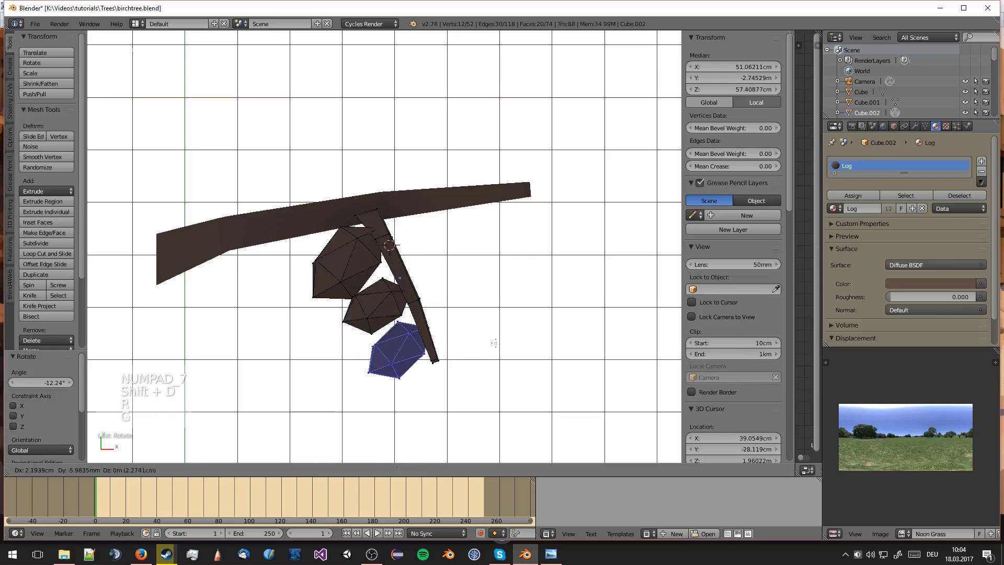
pyautogui.click(497, 342)
pyautogui.moveTo(497, 342); pyautogui.dragTo(312, 283, button='middle')
pyautogui.press('g')
pyautogui.click(463, 201)
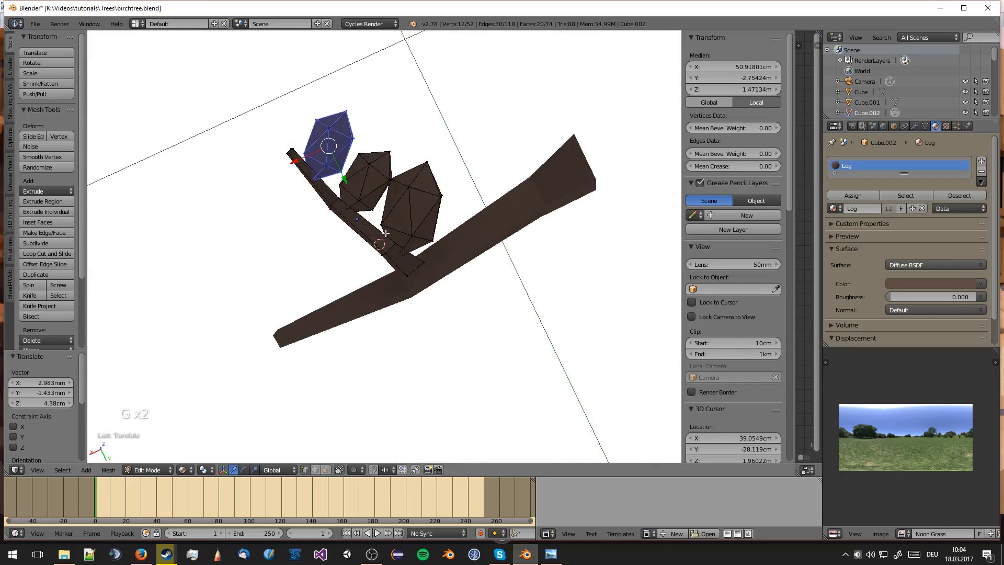
# - Rotate the third leaf about -75° and fit it onto the twig's tip as the end leaf
pyautogui.press('KP_7')
pyautogui.scroll(3, 386, 233)
pyautogui.scroll(3, 386, 233)
pyautogui.press('r')
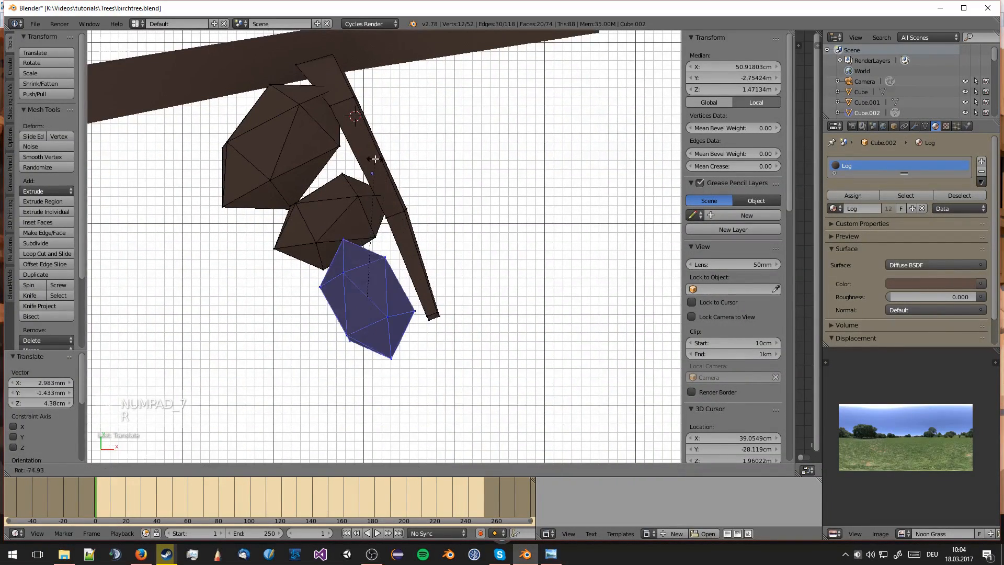
pyautogui.click(375, 158)
pyautogui.press('g')
pyautogui.click(478, 221)
pyautogui.press('g')
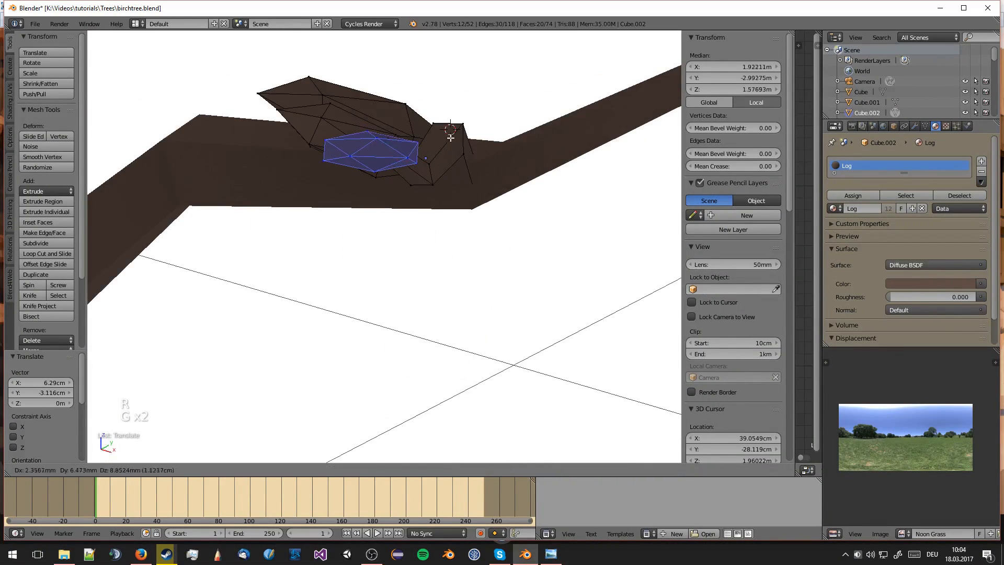
pyautogui.click(450, 133)
pyautogui.press('r')
pyautogui.click(453, 148)
pyautogui.press('g')
pyautogui.click(453, 148)
pyautogui.press('KP_7')
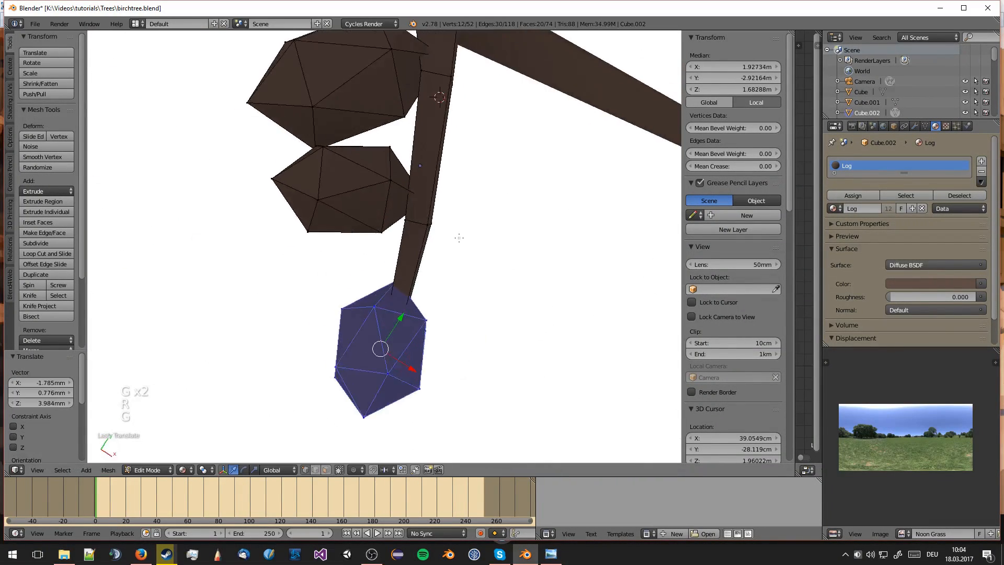
# - Duplicate the end leaf, rotate it outward and position it on the twig's opposite, bare side, lowering it about 1.1 cm
pyautogui.hotkey('shift', 'd')
pyautogui.click(478, 237)
pyautogui.press('r')
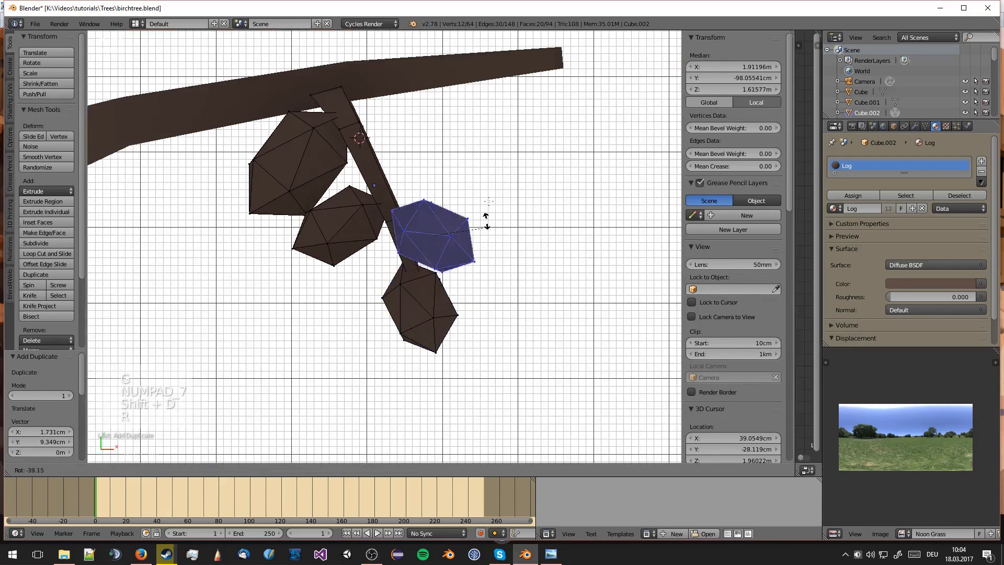
pyautogui.click(479, 208)
pyautogui.press('g')
pyautogui.click(488, 203)
pyautogui.press('r')
pyautogui.click(488, 205)
pyautogui.moveTo(488, 205); pyautogui.dragTo(444, 187, button='middle')
pyautogui.press('g')
pyautogui.click(491, 141)
pyautogui.press('g')
pyautogui.press('z')
pyautogui.click(444, 189)
pyautogui.press('KP_7')
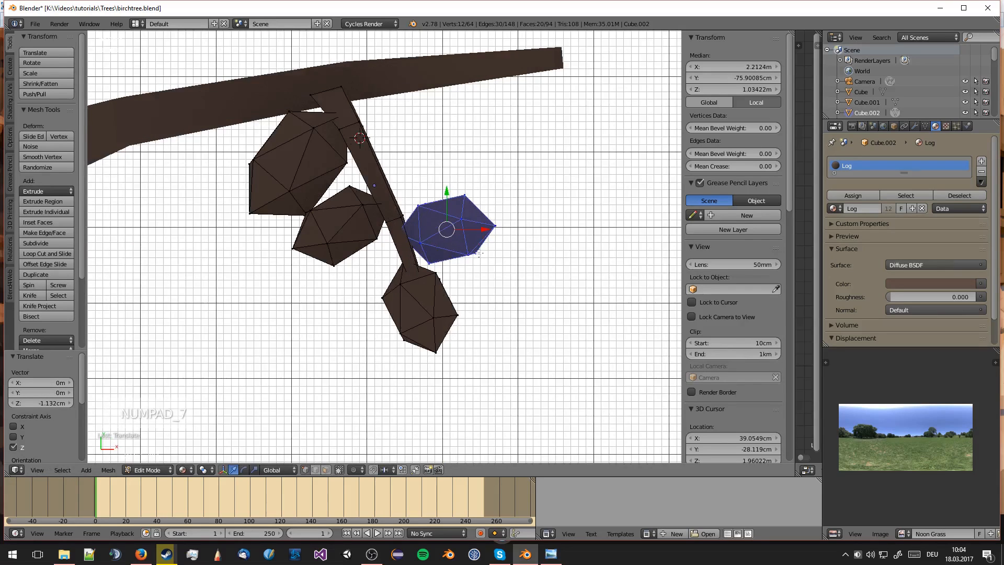
# - Duplicate that leaf closer to the main branch, rotate it, enlarge it to about 1.22, and lower it onto the twig
pyautogui.hotkey('shift', 'd')
pyautogui.click(459, 179)
pyautogui.press('r')
pyautogui.click(463, 196)
pyautogui.press('s')
pyautogui.click(465, 198)
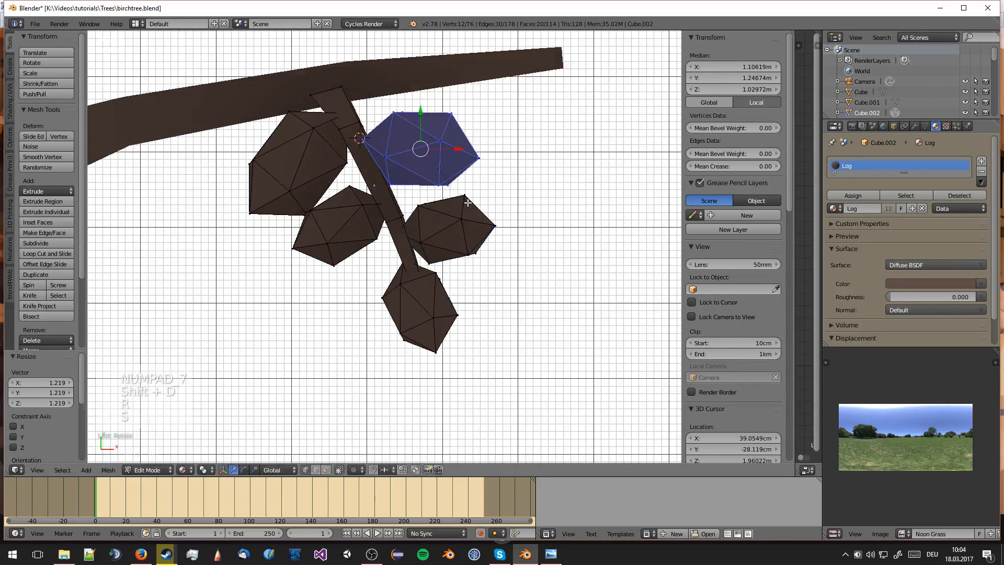
pyautogui.press('g')
pyautogui.click(467, 195)
pyautogui.moveTo(467, 195); pyautogui.dragTo(505, 128, button='middle')
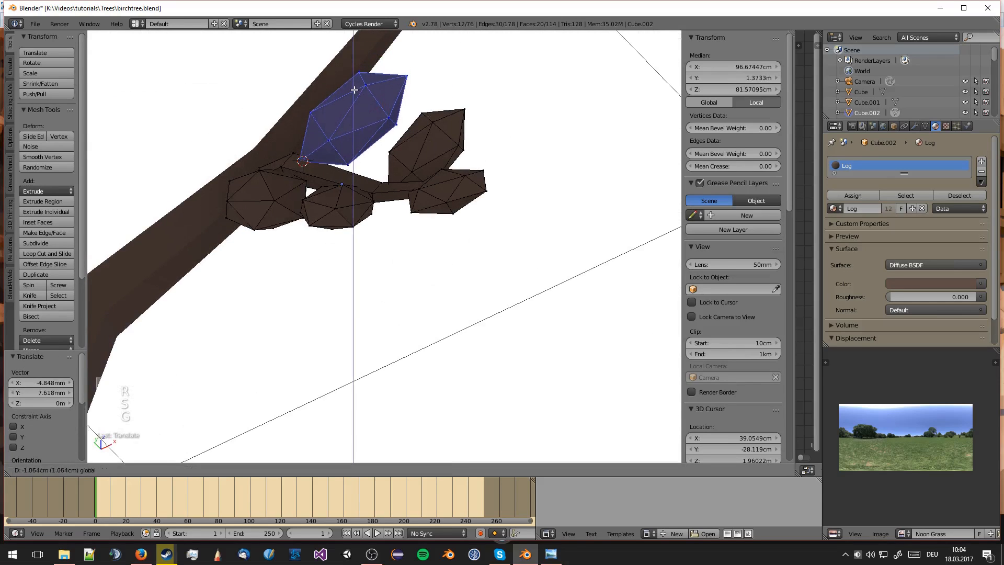
pyautogui.press('Tab')
pyautogui.moveTo(460, 173); pyautogui.dragTo(505, 191, button='middle')
# - Add a second material slot to the twig with a new Diffuse BSDF material in a darkened yellow-green
pyautogui.click(985, 162)
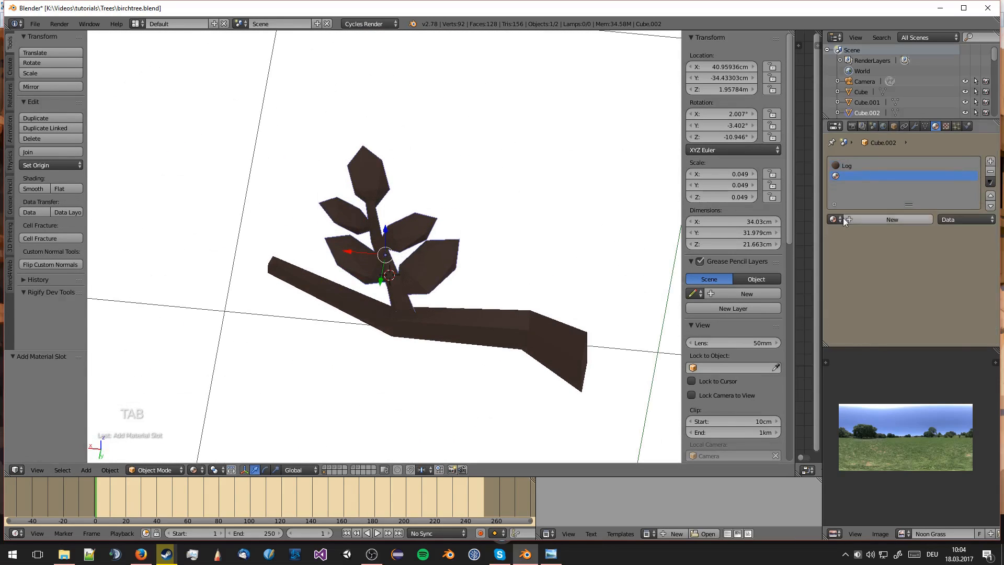
pyautogui.click(833, 219)
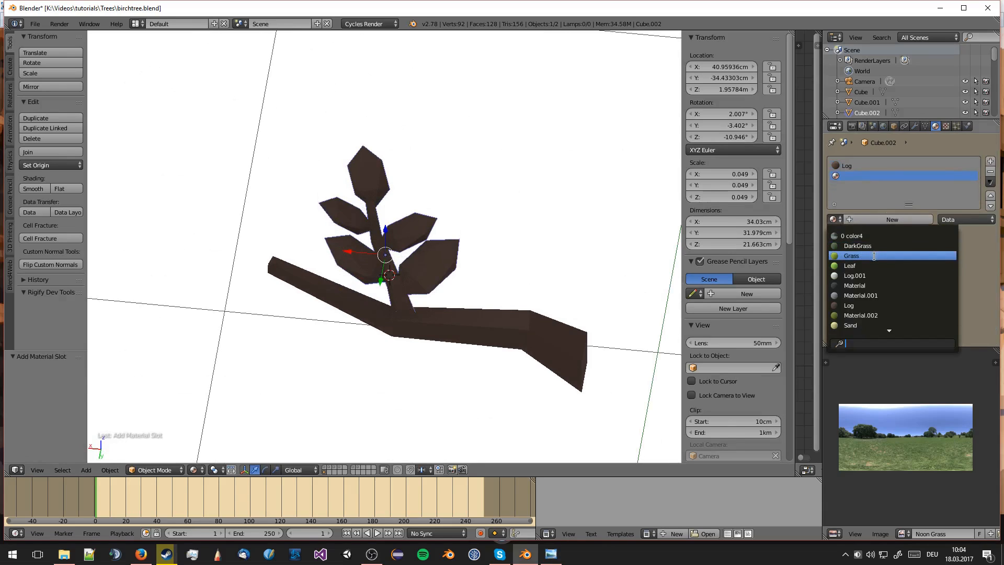
pyautogui.click(892, 219)
pyautogui.click(919, 295)
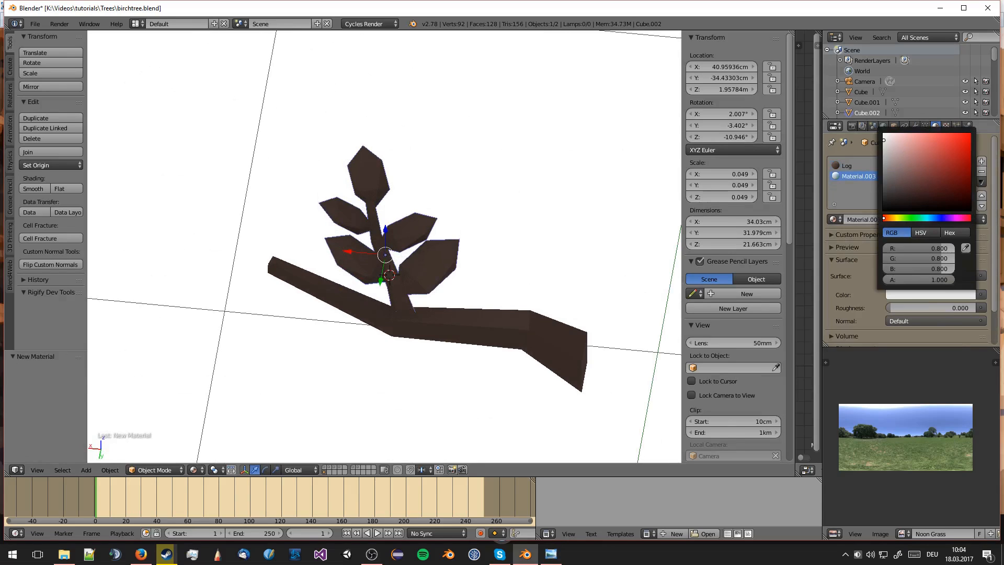
pyautogui.moveTo(884, 140); pyautogui.dragTo(923, 139)
pyautogui.moveTo(904, 218); pyautogui.dragTo(900, 218)
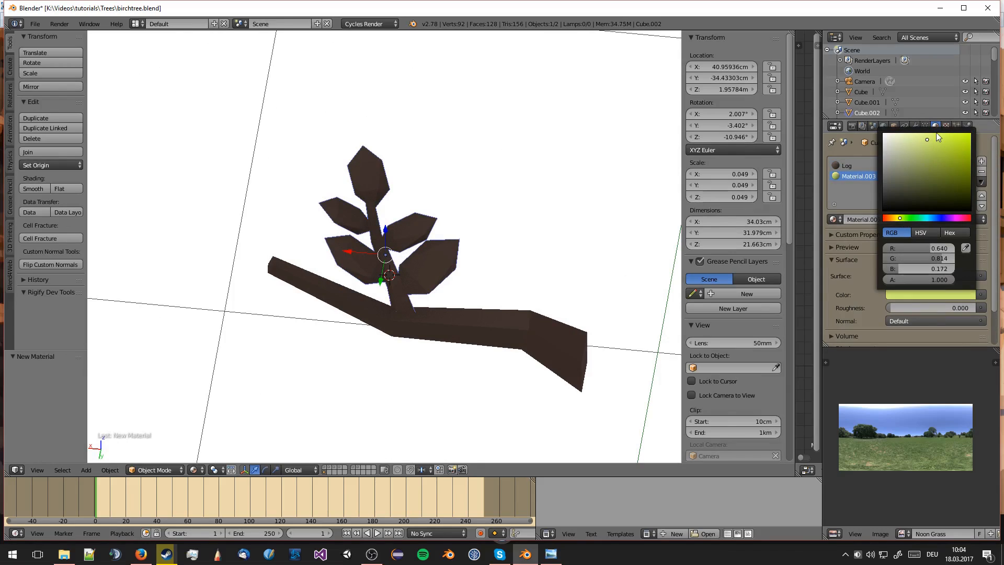
pyautogui.moveTo(937, 137); pyautogui.dragTo(936, 162)
# - Select all five leaves in the twig's mesh and assign the green material to them
pyautogui.press('Tab')
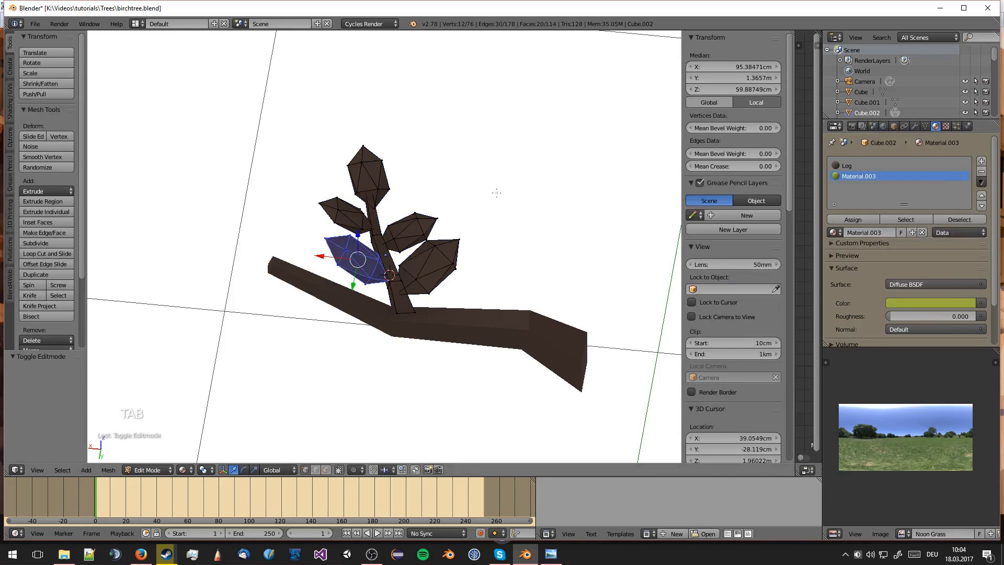
pyautogui.press('l')
pyautogui.press('l')
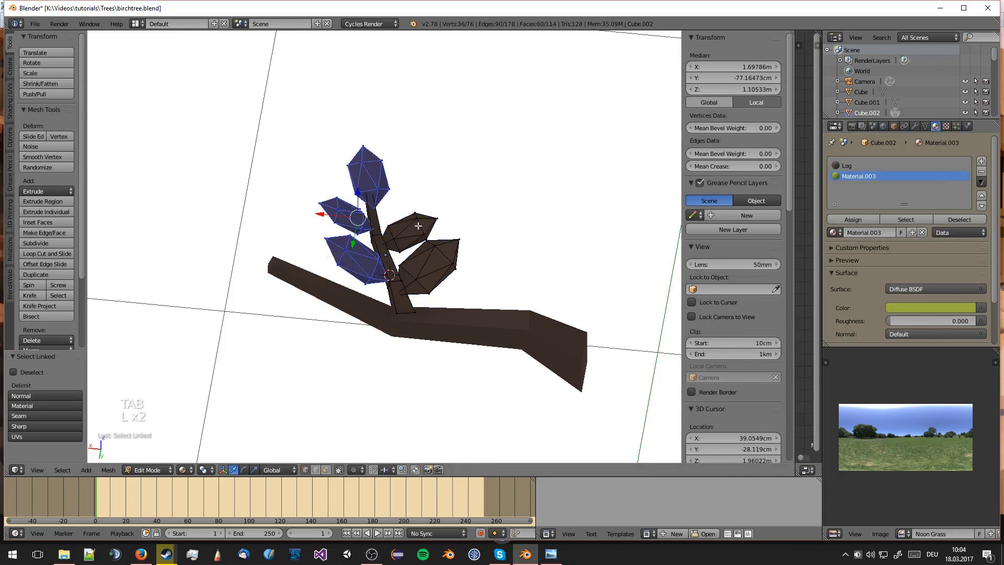
pyautogui.press('l')
pyautogui.press('l')
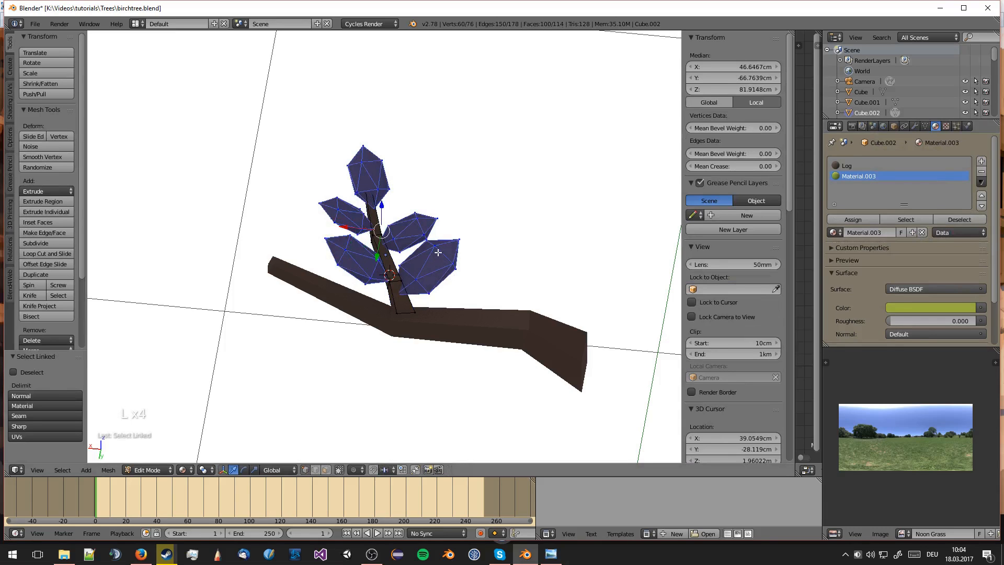
pyautogui.click(856, 219)
pyautogui.press('Tab')
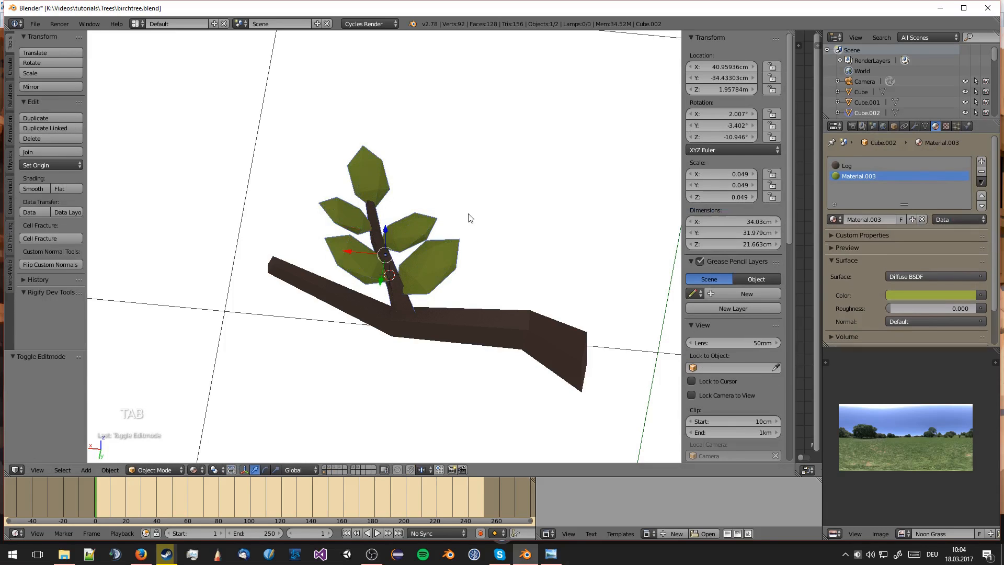
# - Deselect the twig and rename its green leaf material to brightleaf
pyautogui.moveTo(469, 218); pyautogui.dragTo(444, 223, button='middle')
pyautogui.press('a')
pyautogui.press('a')
pyautogui.scroll(2, 424, 228)
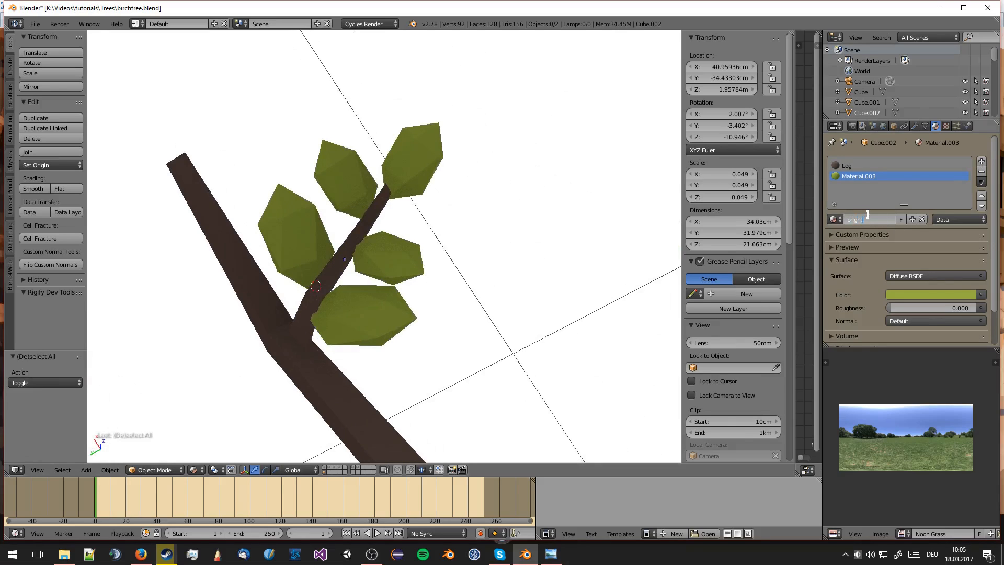
# - Add a third material slot holding a separate copy of brightleaf, darkened to R 0.210, G 0.274, B 0.046
pyautogui.click(981, 162)
pyautogui.click(836, 220)
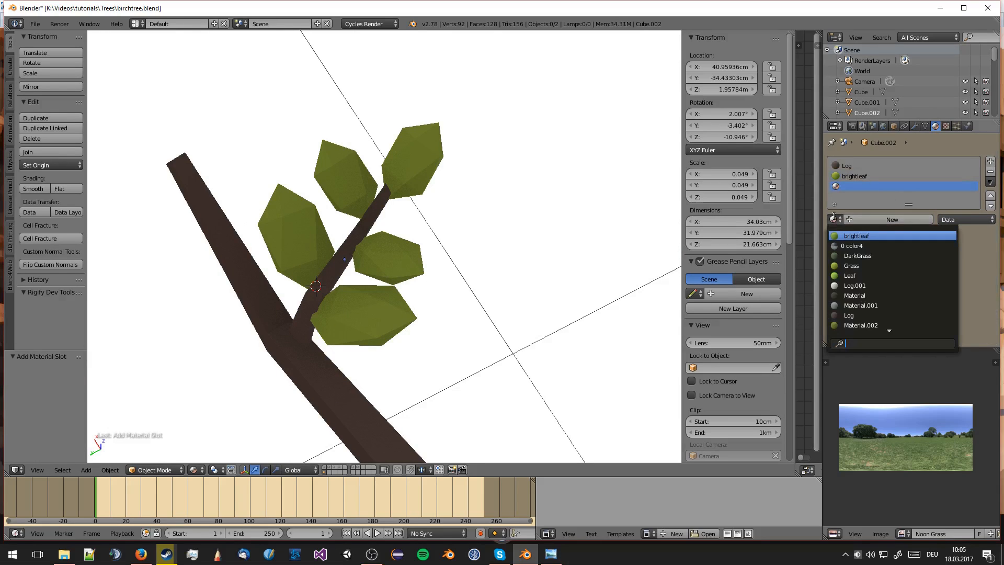
pyautogui.click(870, 235)
pyautogui.click(912, 219)
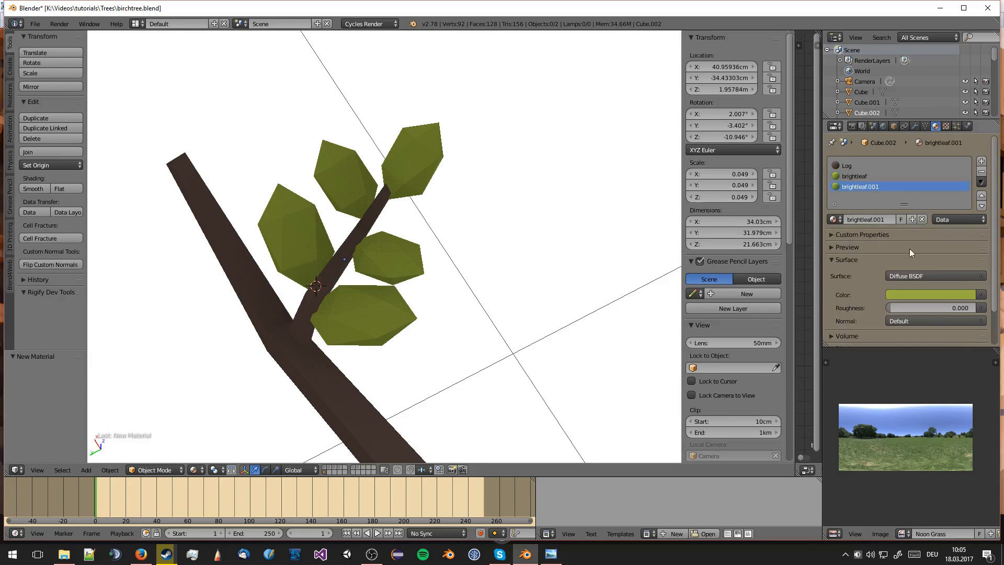
pyautogui.click(915, 295)
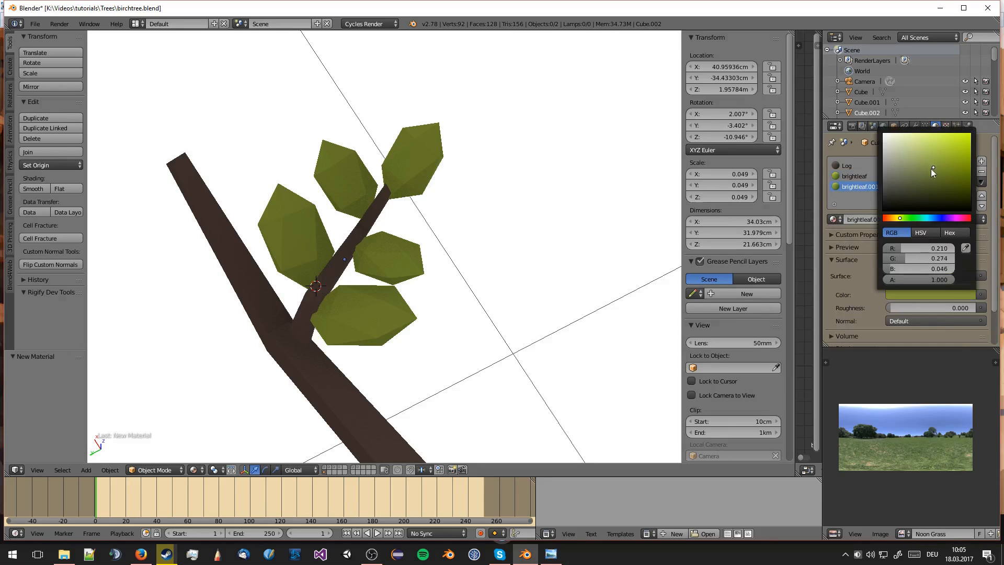
# - Select the twig's middle pair of leaves in its mesh and assign the darker brightleaf.001 material to them
pyautogui.press('Tab')
pyautogui.press('a')
pyautogui.press('a')
pyautogui.press('l')
pyautogui.press('l')
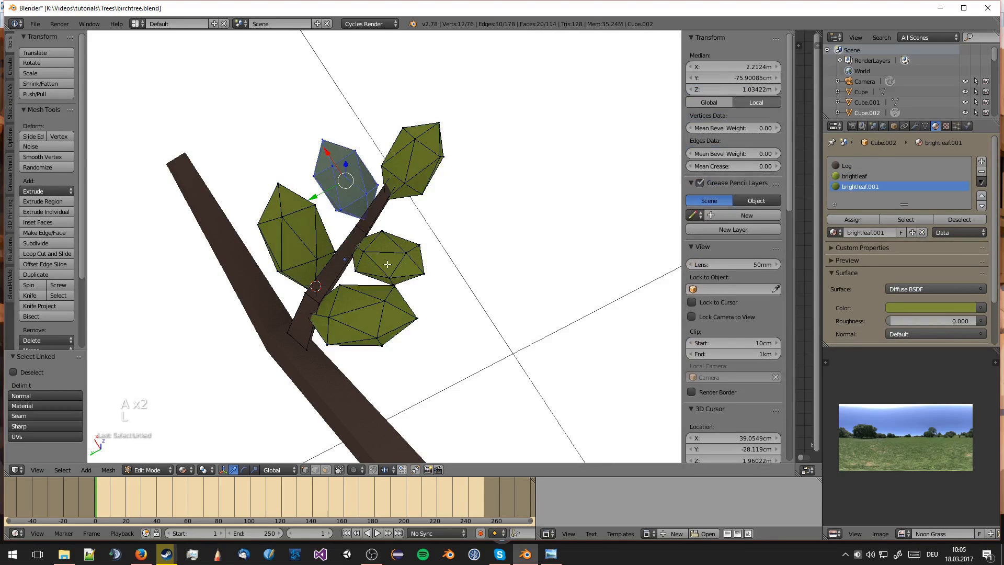
pyautogui.press('l')
pyautogui.press('l')
pyautogui.click(848, 217)
pyautogui.press('Tab')
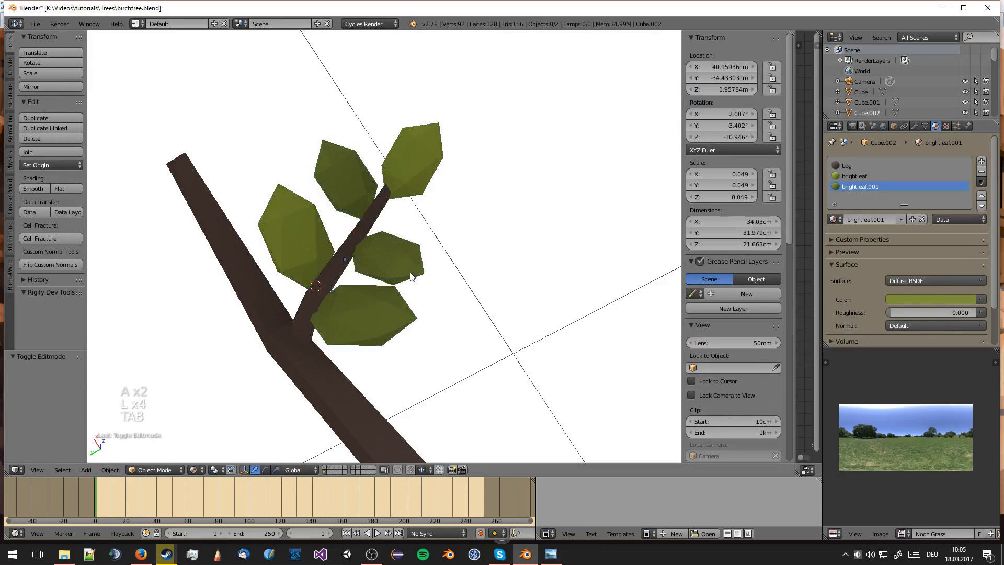
# - Create a new group named Leaf#1 from the leafy twig
pyautogui.scroll(-2, 413, 273)
pyautogui.moveTo(412, 273); pyautogui.dragTo(469, 255, button='middle')
pyautogui.scroll(-2, 469, 254)
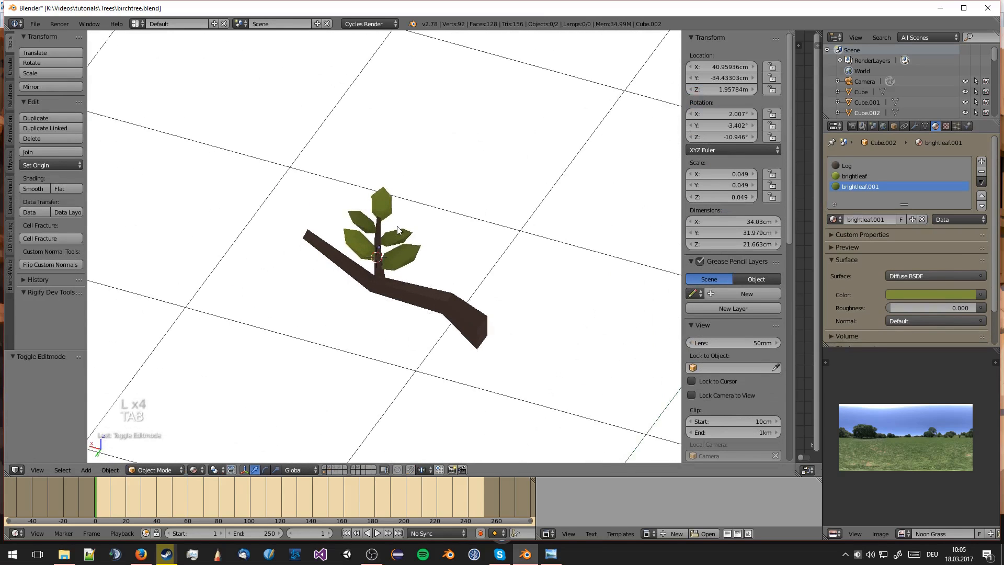
pyautogui.rightClick(399, 264)
pyautogui.press('KP_7')
pyautogui.scroll(3, 414, 246)
pyautogui.keyDown('shift'); pyautogui.moveTo(414, 239); pyautogui.dragTo(450, 256, button='middle'); pyautogui.keyUp('shift')
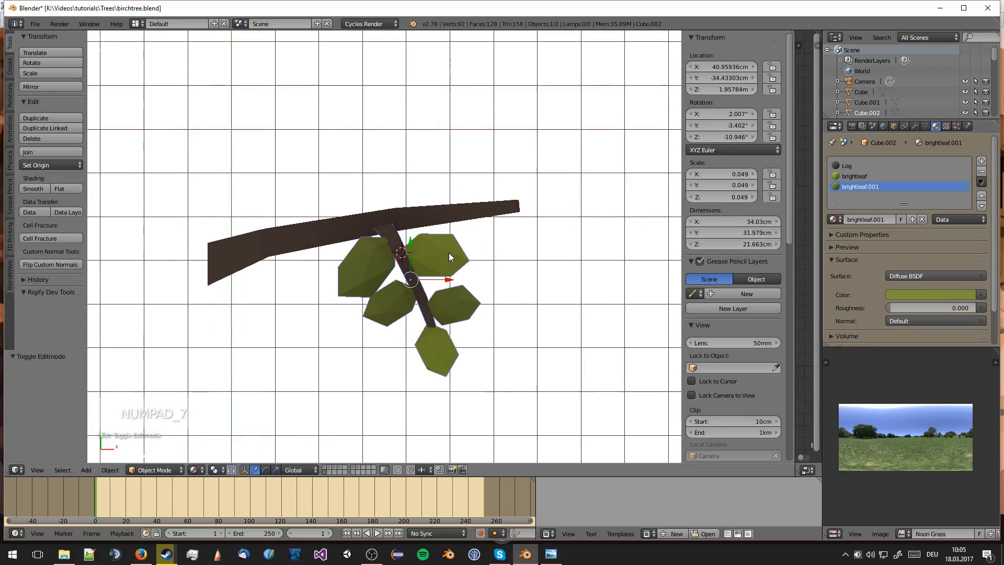
pyautogui.scroll(1, 449, 252)
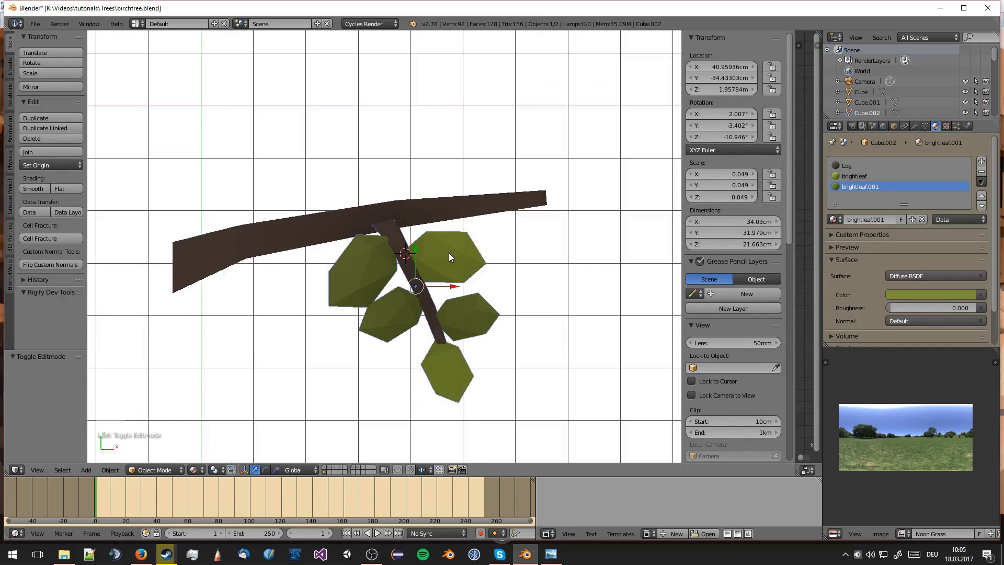
pyautogui.hotkey('ctrl', 'g')
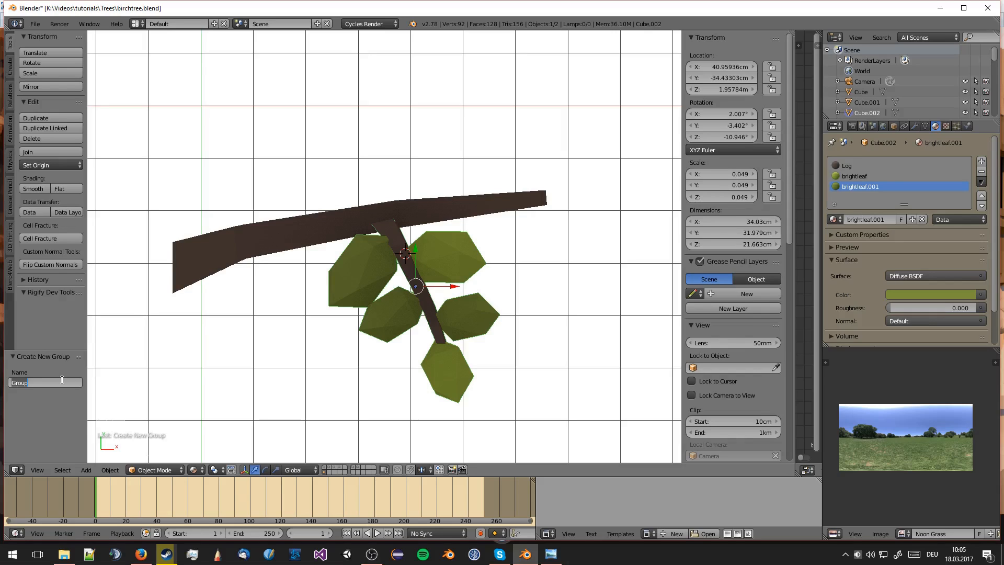
pyautogui.write('Leaf#1')
pyautogui.scroll(-2, 430, 293)
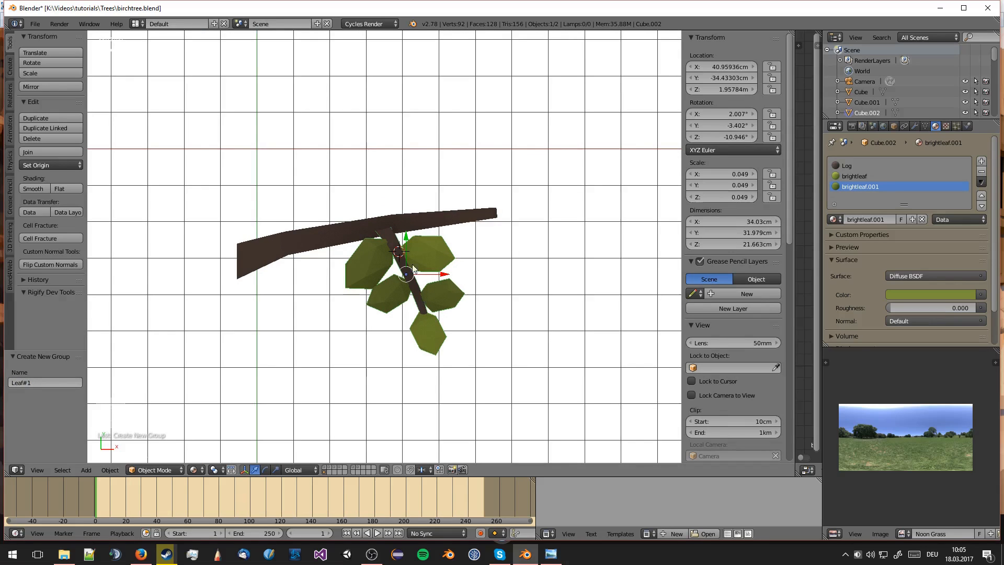
# - Move the leafy twig off the branch by about 96 cm along X and 10 cm along Y
pyautogui.scroll(-5, 393, 236)
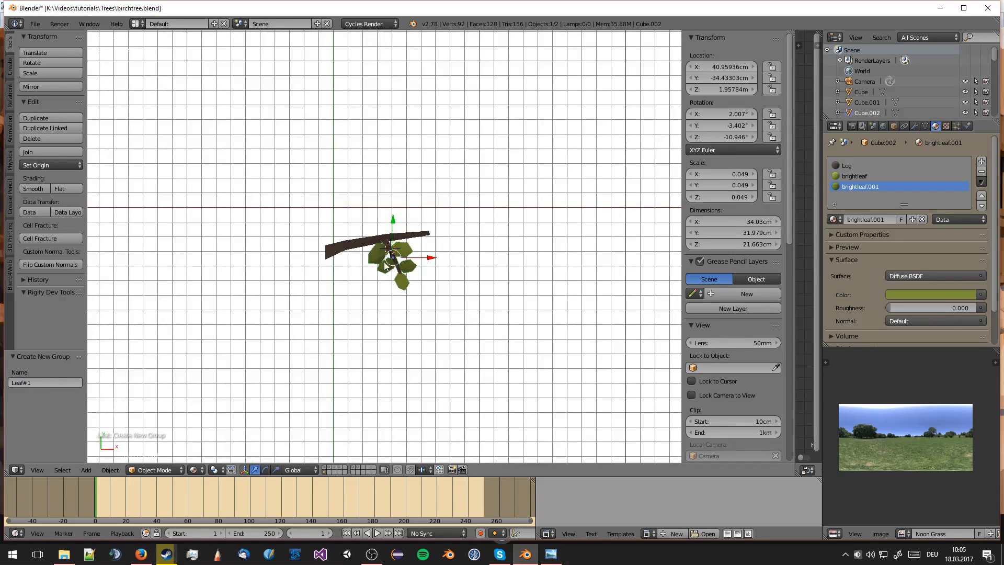
pyautogui.press('g')
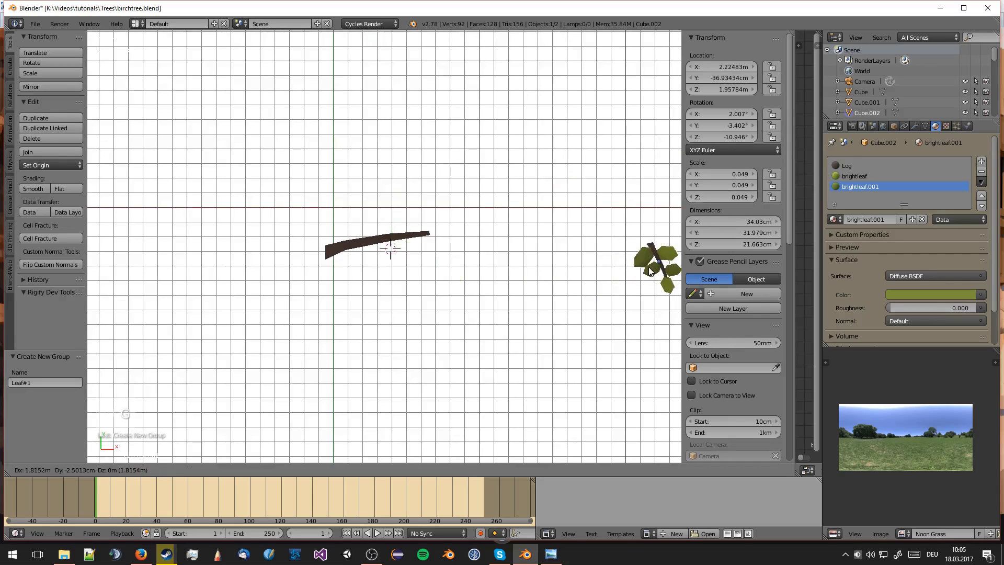
pyautogui.click(525, 253)
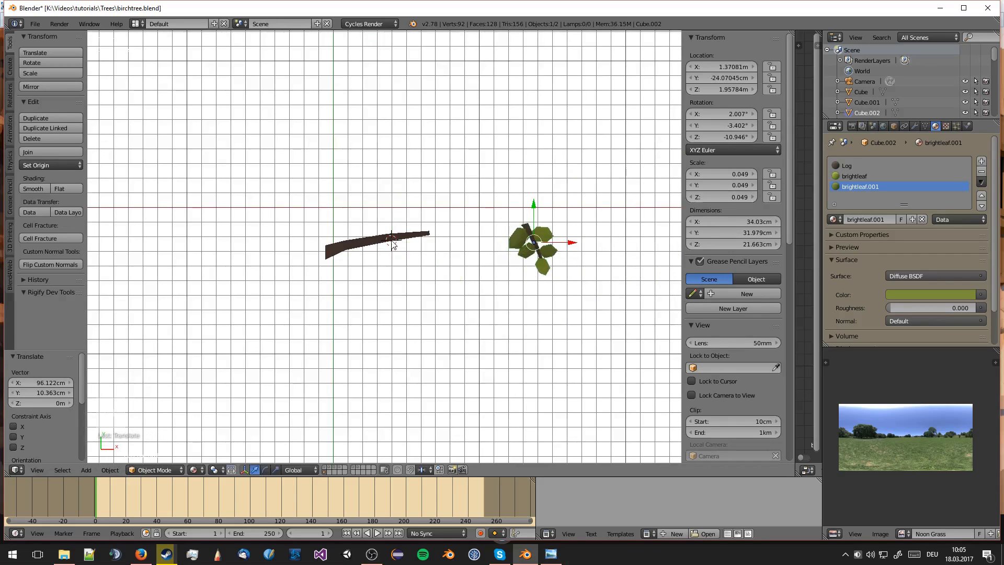
# - Add a group instance of Leaf#1 at the 3D cursor on the branch
pyautogui.hotkey('shift', 'a')
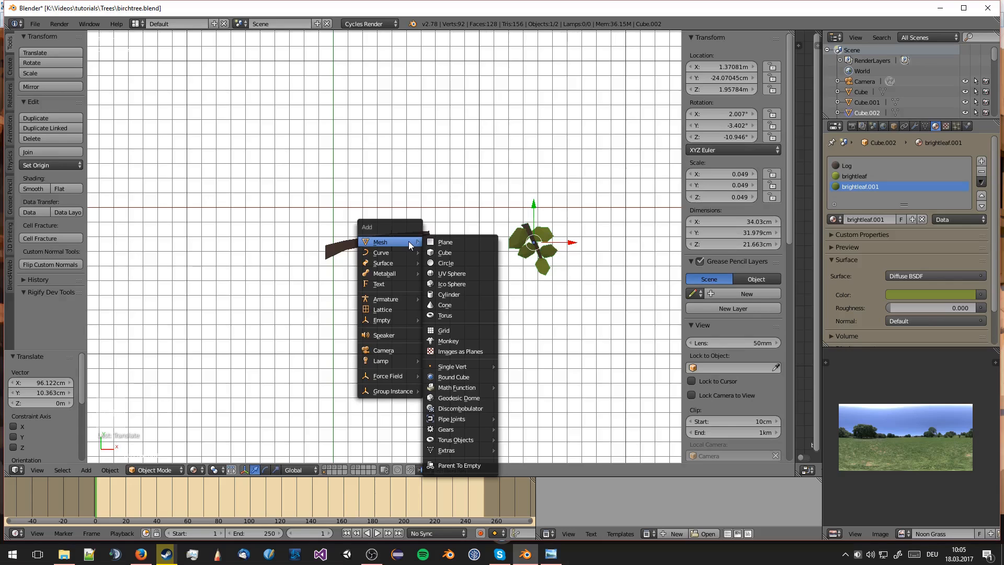
pyautogui.moveTo(400, 322)
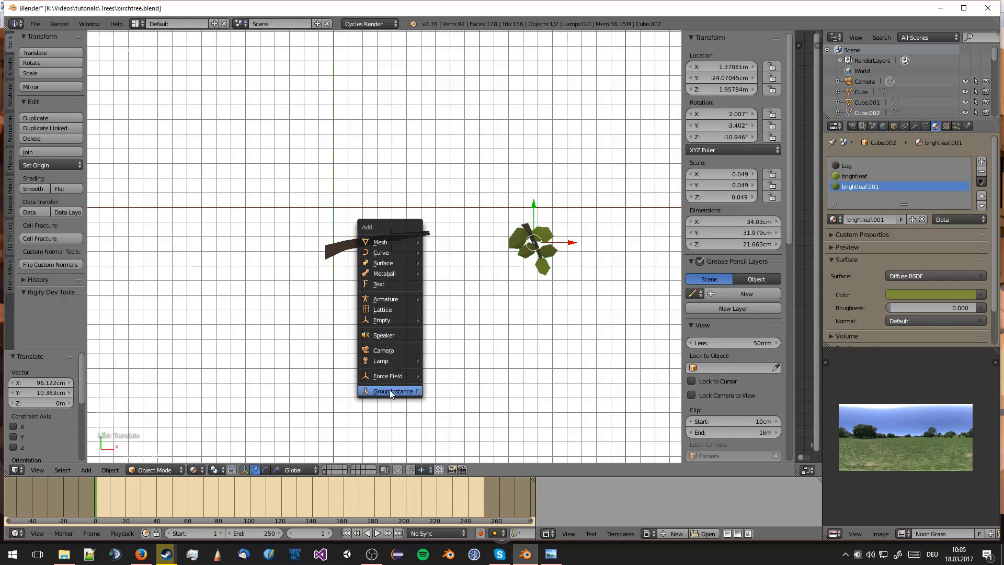
pyautogui.moveTo(392, 391)
pyautogui.click(448, 390)
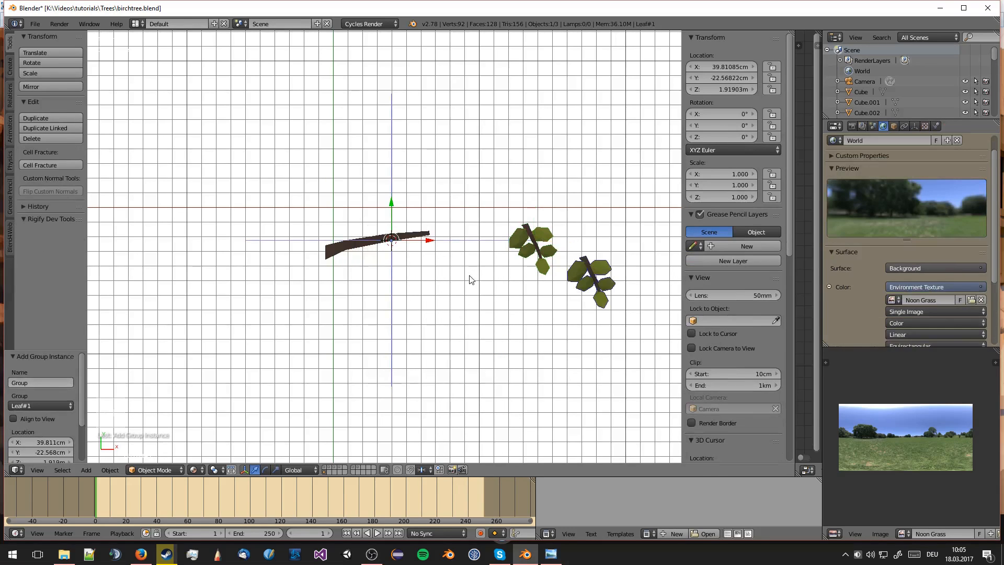
# - Move the original twig back toward the branch, by about -91.6 cm along X and -9.1 cm along Y
pyautogui.rightClick(539, 263)
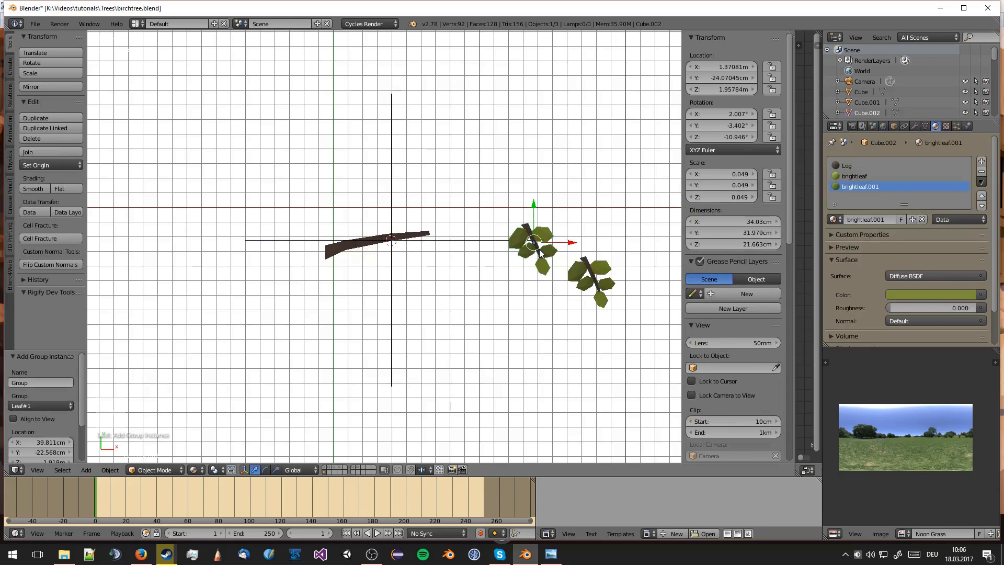
pyautogui.scroll(3, 539, 254)
pyautogui.press('g')
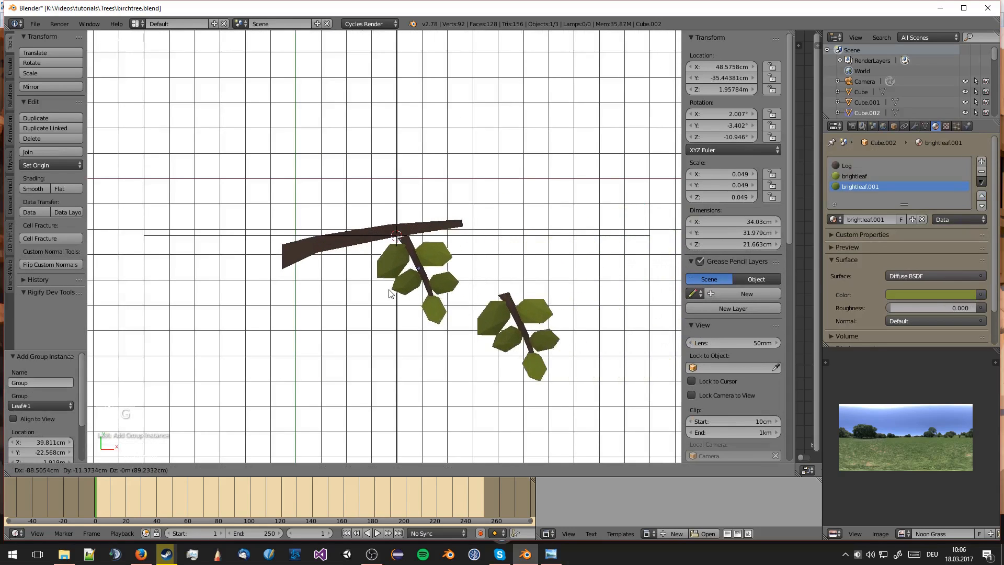
pyautogui.click(382, 287)
pyautogui.press('KP_1')
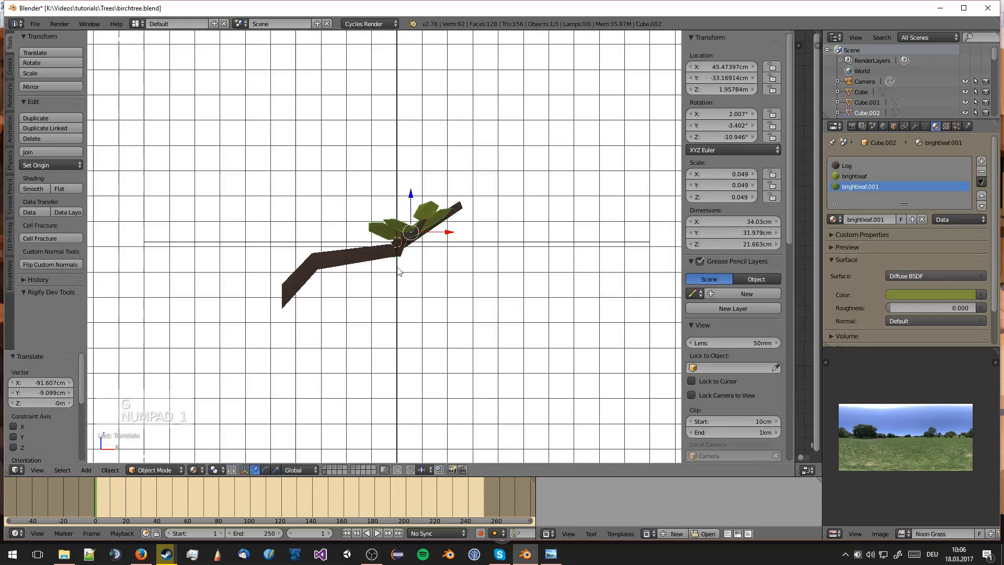
pyautogui.moveTo(410, 203); pyautogui.dragTo(415, 236)
pyautogui.rightClick(415, 235)
# - Clear the original twig's location so it sits at the world origin
pyautogui.hotkey('alt', 'g')
pyautogui.press('KP_7')
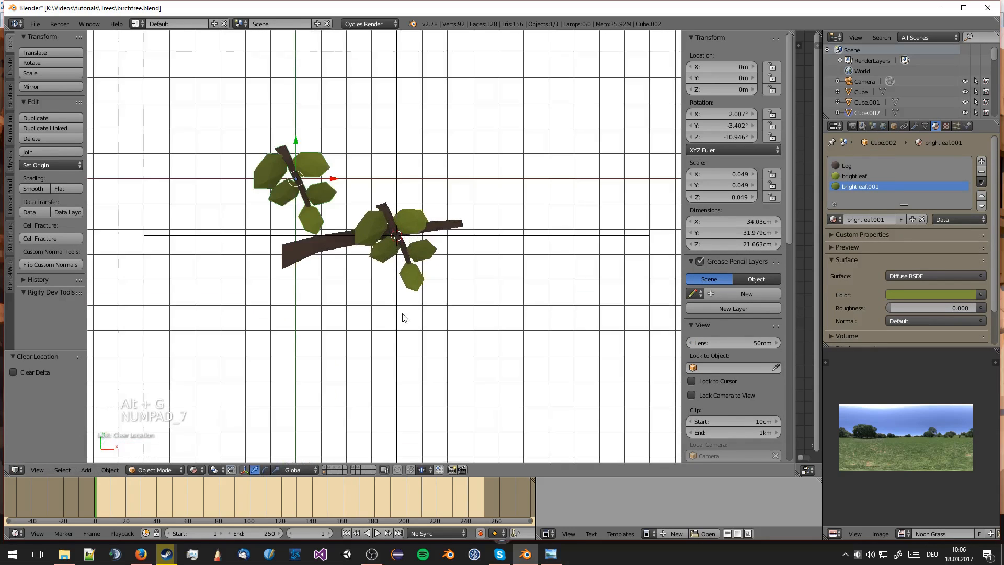
pyautogui.rightClick(395, 208)
pyautogui.press('g')
pyautogui.rightClick(403, 245)
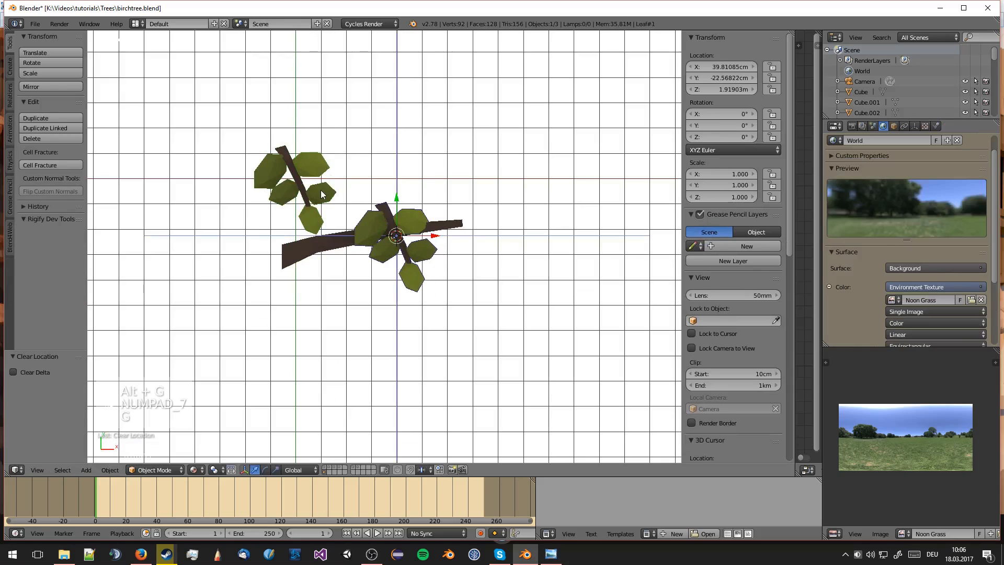
# - Try placing the original twig against the branch, and reset its location to the world origin
pyautogui.rightClick(321, 190)
pyautogui.press('g')
pyautogui.click(441, 267)
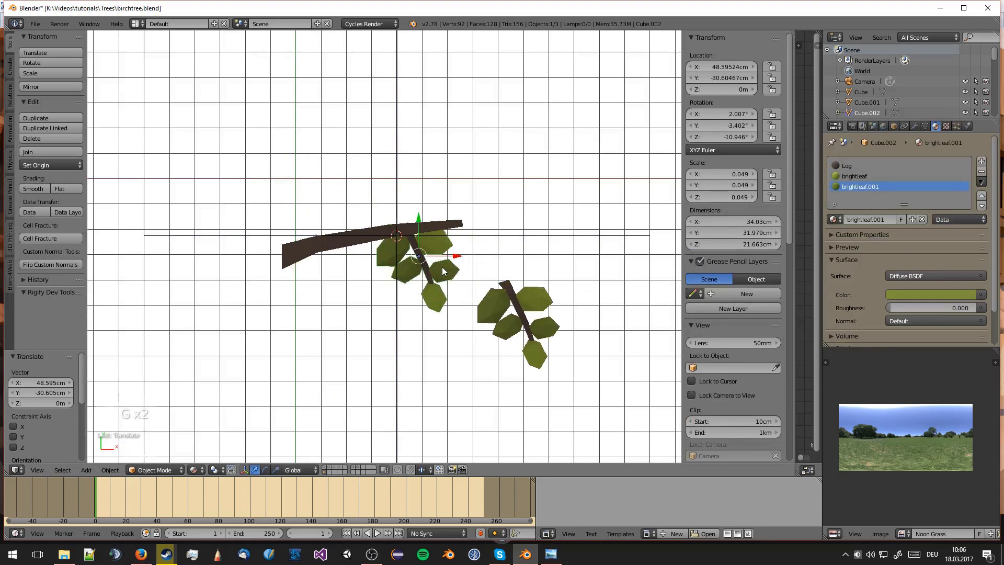
pyautogui.hotkey('alt', 'g')
pyautogui.press('h')
pyautogui.hotkey('ctrl', 'z')
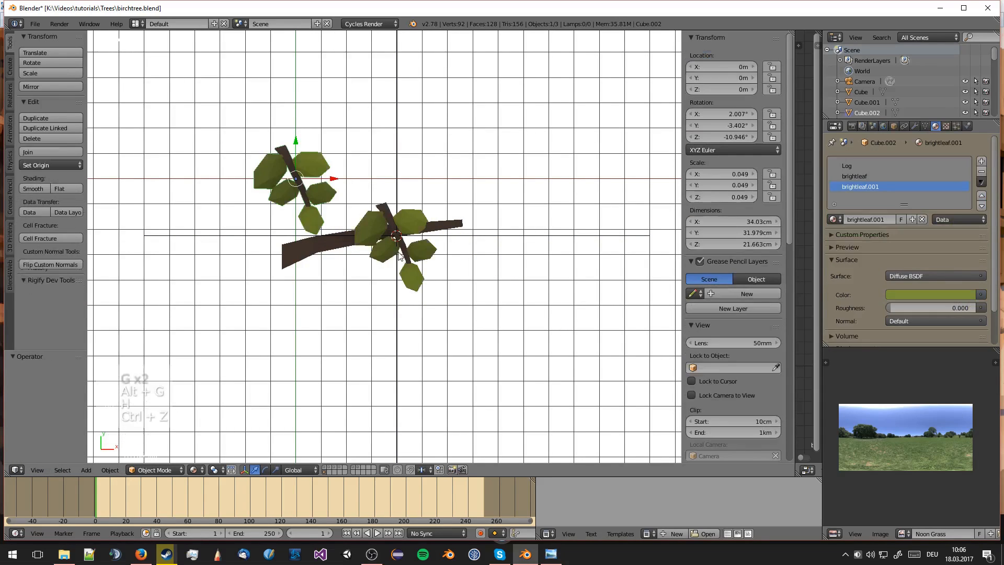
# - Move the original twig to about X 40.3 cm, Y -25 cm and send it to a separate layer
pyautogui.press('g')
pyautogui.click(472, 305)
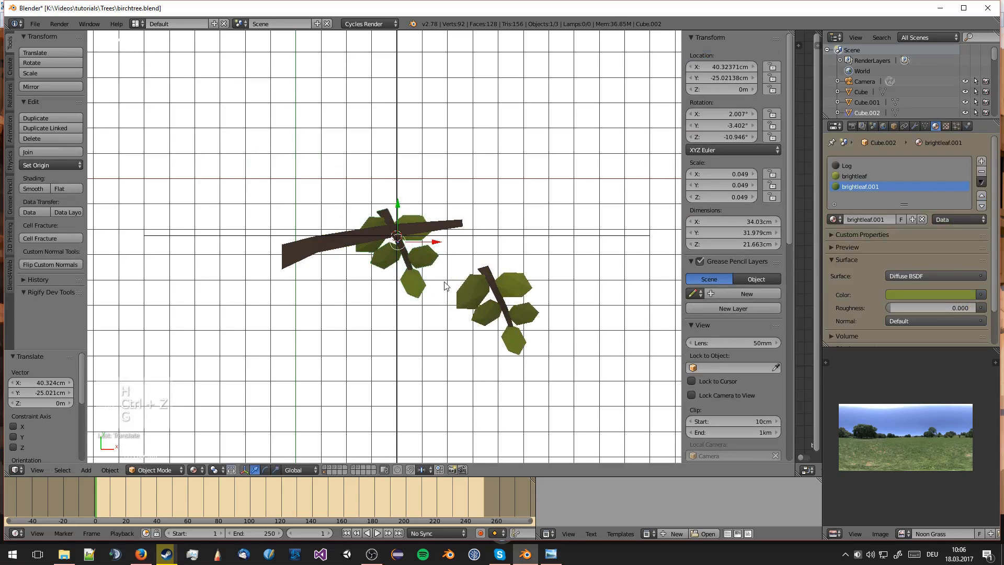
pyautogui.press('m')
pyautogui.click(536, 308)
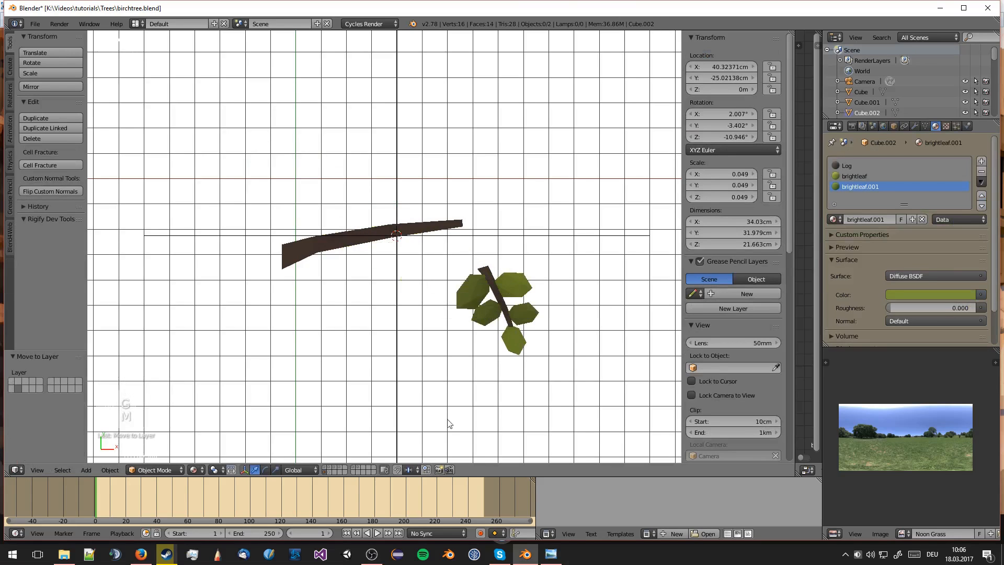
# - Show only the original twig's layer and, viewed from above, move the twig so its base meets the world origin
pyautogui.click(328, 473)
pyautogui.scroll(3, 408, 303)
pyautogui.moveTo(405, 298); pyautogui.dragTo(426, 266, button='middle')
pyautogui.scroll(-2, 422, 335)
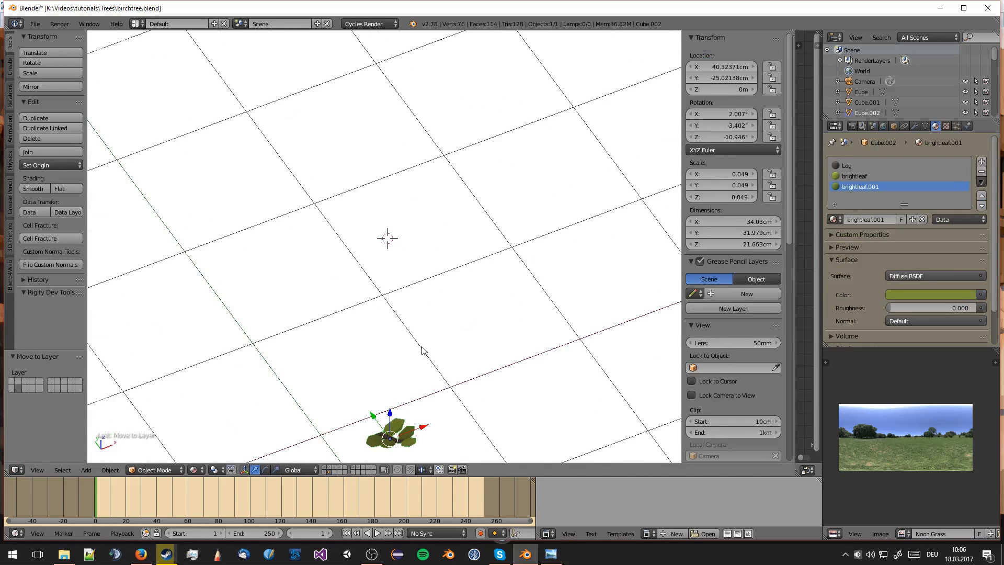
pyautogui.press('KP_Decimal')
pyautogui.press('KP_7')
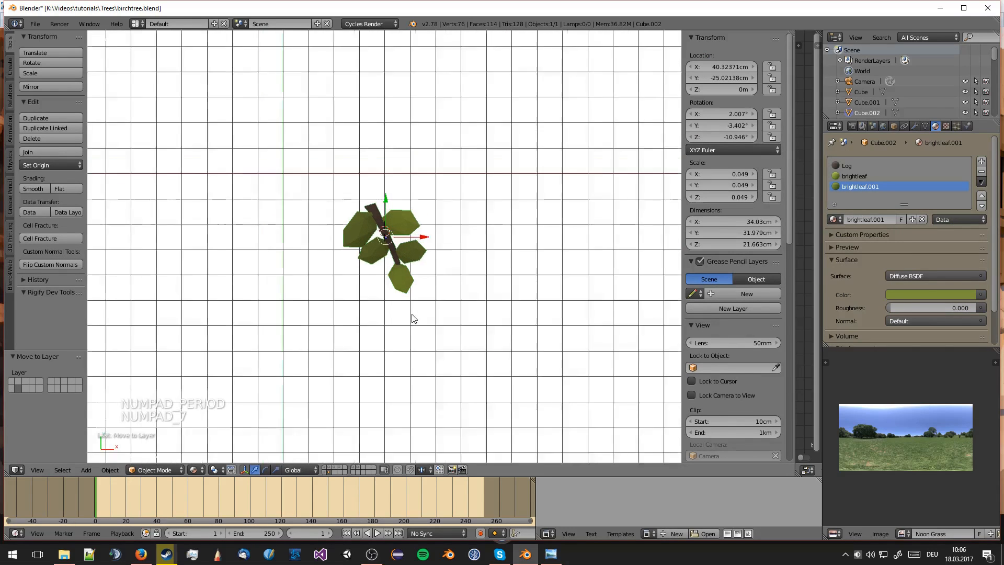
pyautogui.scroll(-1, 416, 316)
pyautogui.press('g')
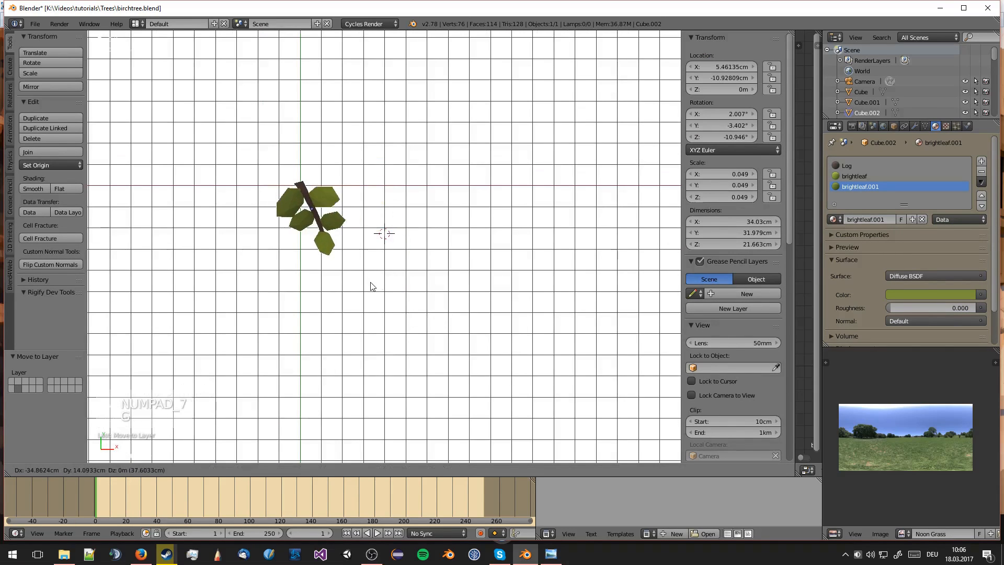
pyautogui.click(371, 288)
# - Raise the original twig about 7.4 cm along Z so its base sits level with the world origin
pyautogui.press('KP_1')
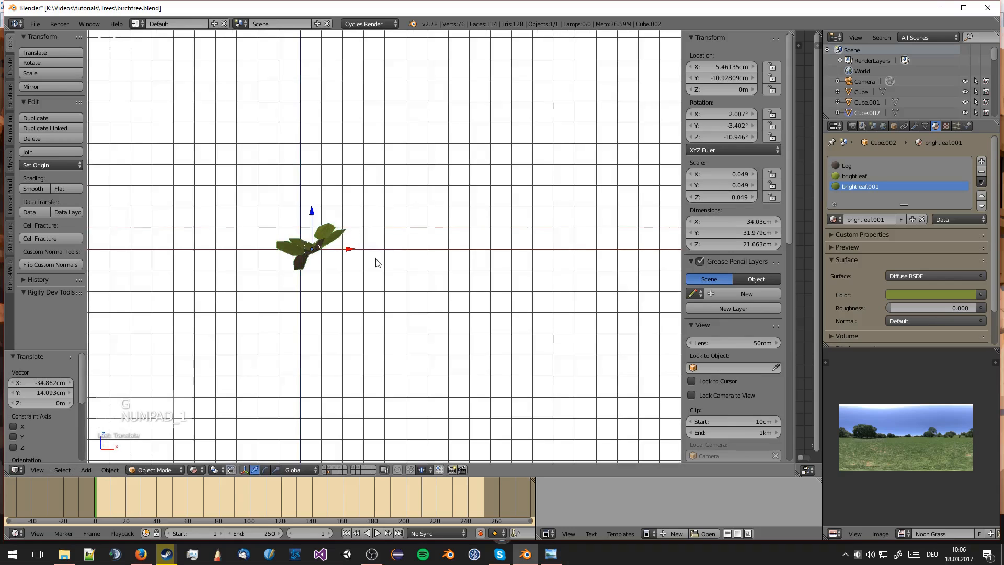
pyautogui.moveTo(312, 212); pyautogui.dragTo(313, 198)
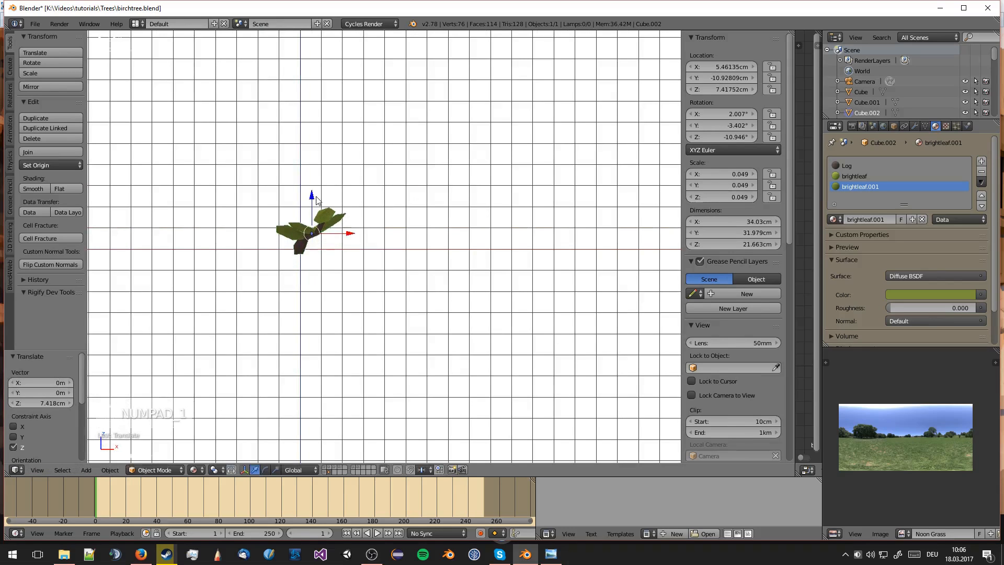
# - Switch back to the branch's layer and select the Leaf#1 group instance
pyautogui.press('KP_7')
pyautogui.scroll(3, 322, 222)
pyautogui.keyDown('shift'); pyautogui.moveTo(322, 222); pyautogui.dragTo(410, 270, button='middle'); pyautogui.keyUp('shift')
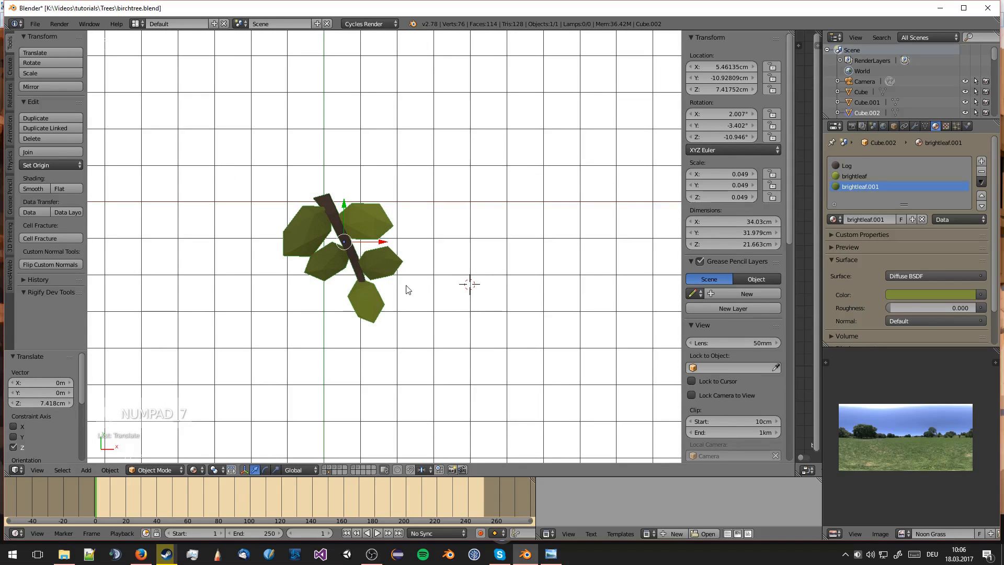
pyautogui.click(324, 472)
pyautogui.rightClick(503, 335)
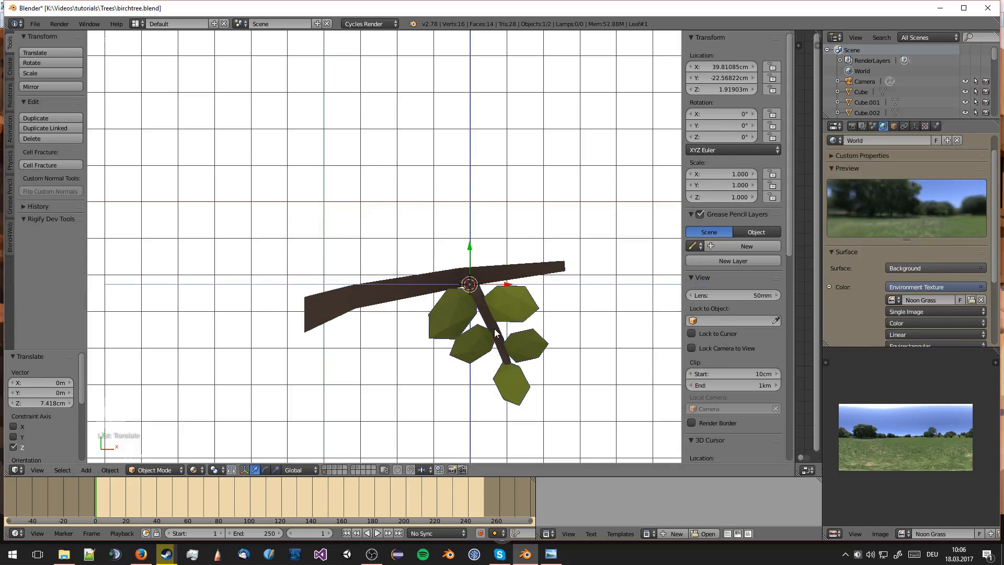
# - Examine how the twig instance attaches to the branch from several angles, test-moving it around its new pivot
pyautogui.moveTo(502, 331); pyautogui.dragTo(447, 287, button='middle')
pyautogui.scroll(-5, 447, 285)
pyautogui.keyDown('shift'); pyautogui.moveTo(441, 251); pyautogui.dragTo(436, 296, button='middle'); pyautogui.keyUp('shift')
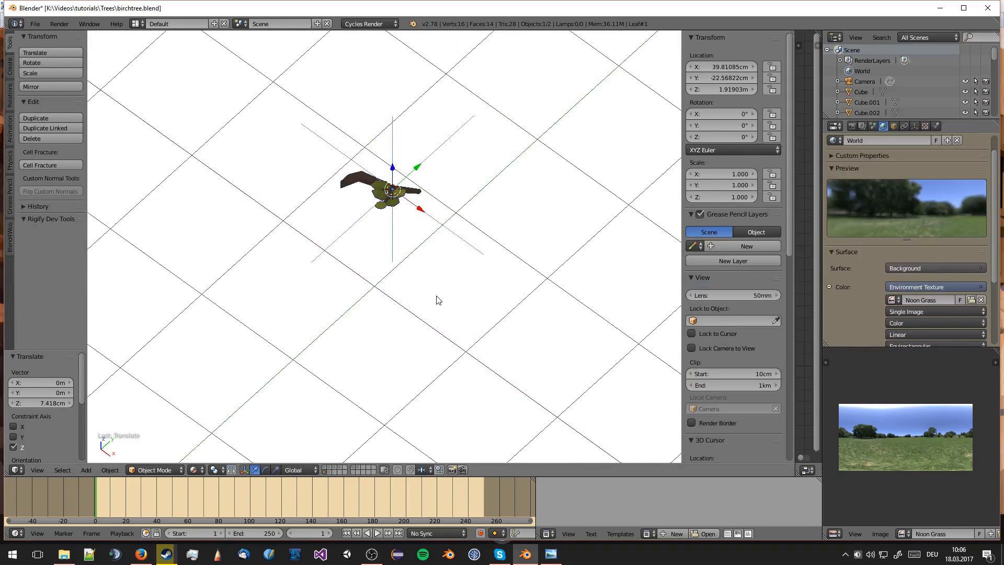
pyautogui.press('KP_5')
pyautogui.moveTo(418, 191); pyautogui.dragTo(427, 266, button='middle')
pyautogui.press('g')
pyautogui.rightClick(405, 211)
pyautogui.press('g')
pyautogui.rightClick(410, 223)
pyautogui.press('KP_7')
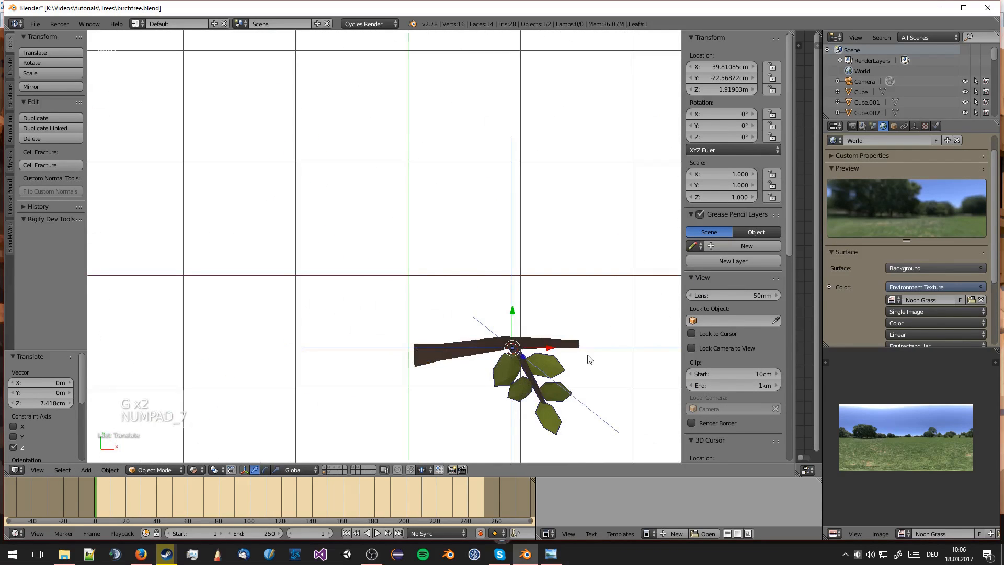
# - Duplicate the twig instance, rotate the copy to about 137° around Z, and place it across the branch near its thick end
pyautogui.keyDown('shift'); pyautogui.moveTo(589, 359); pyautogui.dragTo(491, 352, button='middle'); pyautogui.keyUp('shift')
pyautogui.hotkey('shift', 'd')
pyautogui.click(427, 320)
pyautogui.press('r')
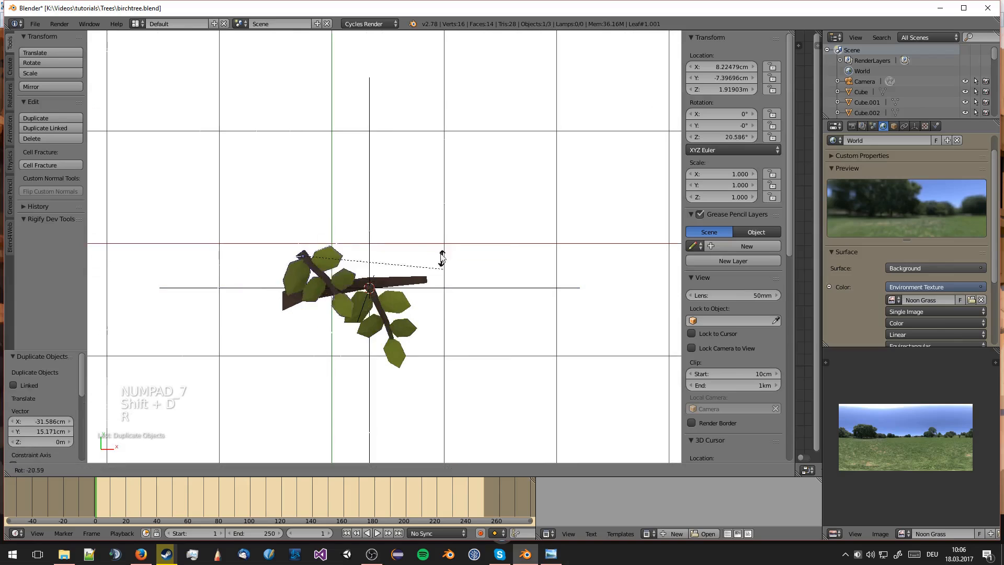
pyautogui.click(268, 141)
pyautogui.press('g')
pyautogui.click(264, 167)
pyautogui.press('r')
pyautogui.click(267, 167)
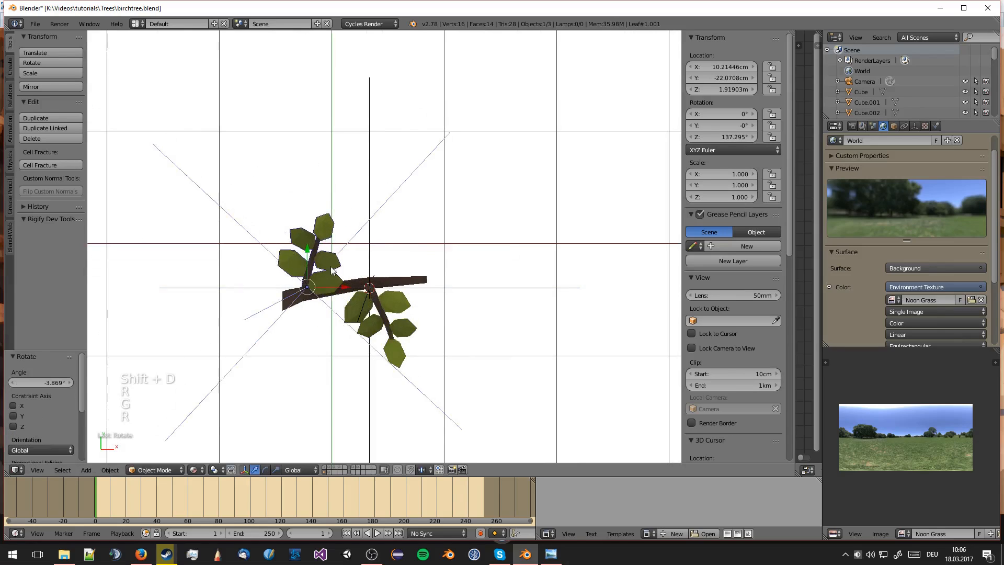
# - Tilt the copied twig to about 7°, 5° and 140° and shift it so its base meets the thick end of the branch
pyautogui.moveTo(267, 166); pyautogui.dragTo(484, 339, button='middle')
pyautogui.press('r')
pyautogui.press('r')
pyautogui.click(448, 192)
pyautogui.press('g')
pyautogui.click(453, 198)
pyautogui.scroll(2, 478, 286)
pyautogui.scroll(1, 470, 294)
pyautogui.press('g')
pyautogui.click(497, 285)
pyautogui.press('g')
pyautogui.click(441, 285)
# - From above, duplicate the tilted twig to the middle of the branch and rotate the copy to about 147° around Z
pyautogui.press('KP_7')
pyautogui.press('KP_5')
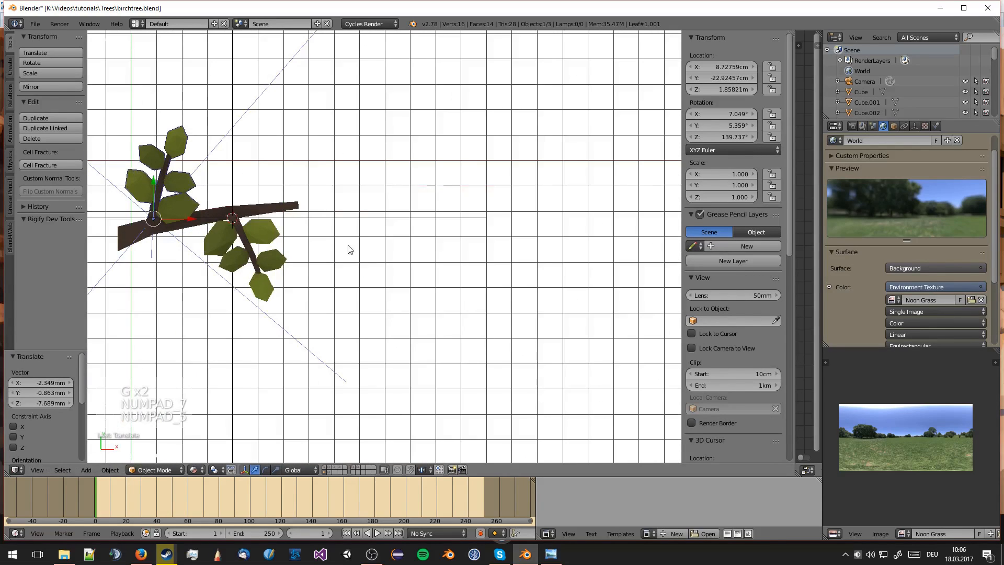
pyautogui.keyDown('shift'); pyautogui.moveTo(329, 226); pyautogui.dragTo(450, 291, button='middle'); pyautogui.keyUp('shift')
pyautogui.hotkey('shift', 'd')
pyautogui.click(499, 280)
pyautogui.press('r')
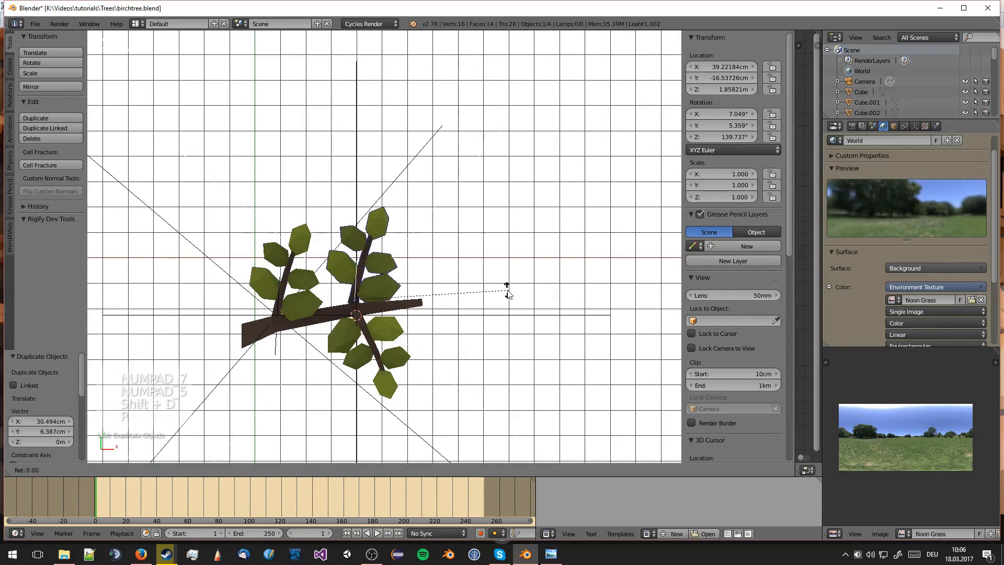
pyautogui.click(509, 264)
# - Scale the new mid-branch twig to about 0.75, rotate it to about 136° around Z, and shift it about 4.5 cm along X
pyautogui.press('s')
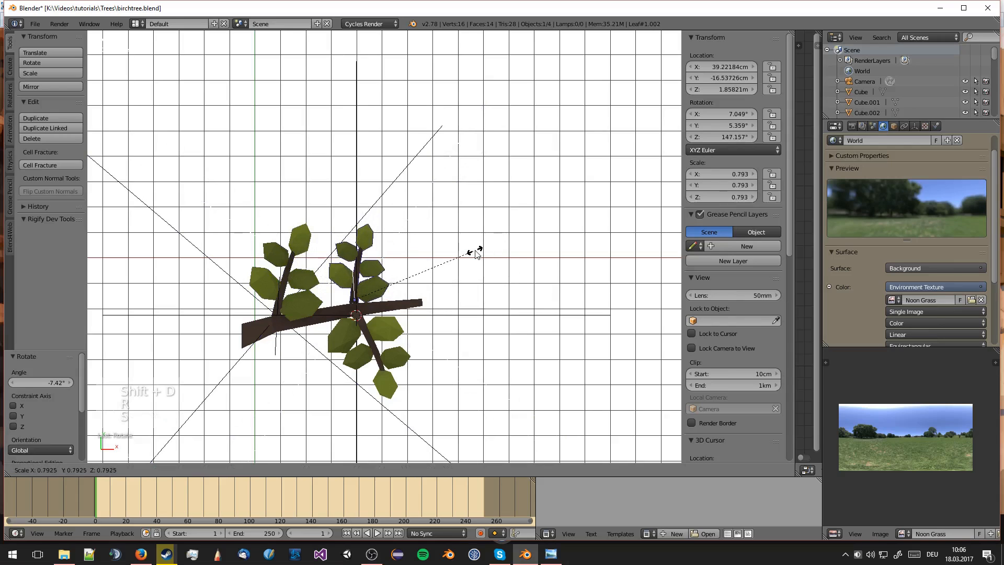
pyautogui.click(472, 254)
pyautogui.press('r')
pyautogui.click(477, 279)
pyautogui.press('g')
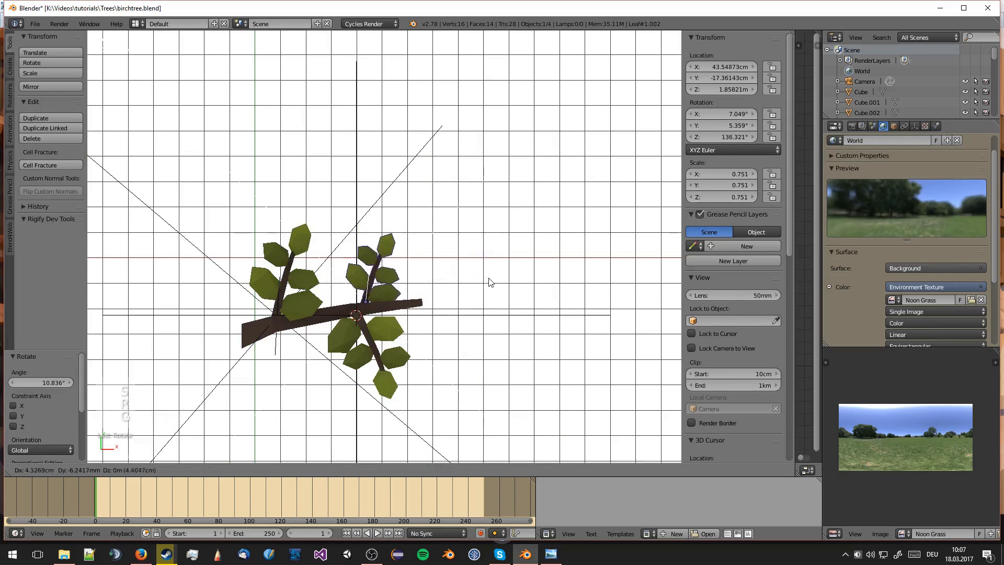
pyautogui.click(488, 281)
# - Raise the scaled mid-branch twig about 6.8 cm and shift it about 1.4 cm along X so its base sits on the branch
pyautogui.moveTo(488, 281); pyautogui.dragTo(448, 292, button='middle')
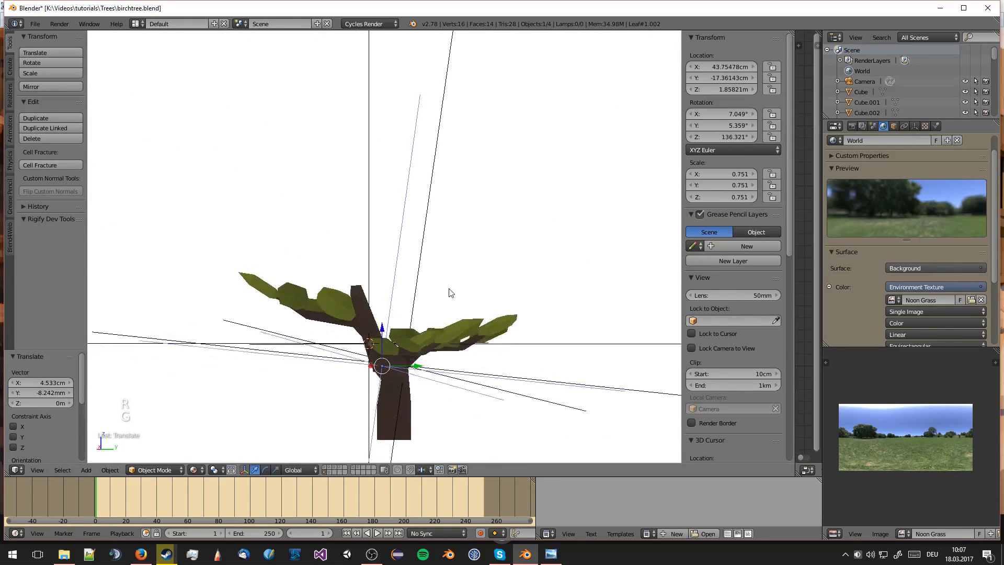
pyautogui.scroll(3, 454, 274)
pyautogui.press('g')
pyautogui.click(451, 257)
# - Duplicate the small twig, rotate the copy to about 53° around Z, and move it onto the thin tip of the branch
pyautogui.moveTo(451, 257); pyautogui.dragTo(379, 381, button='middle')
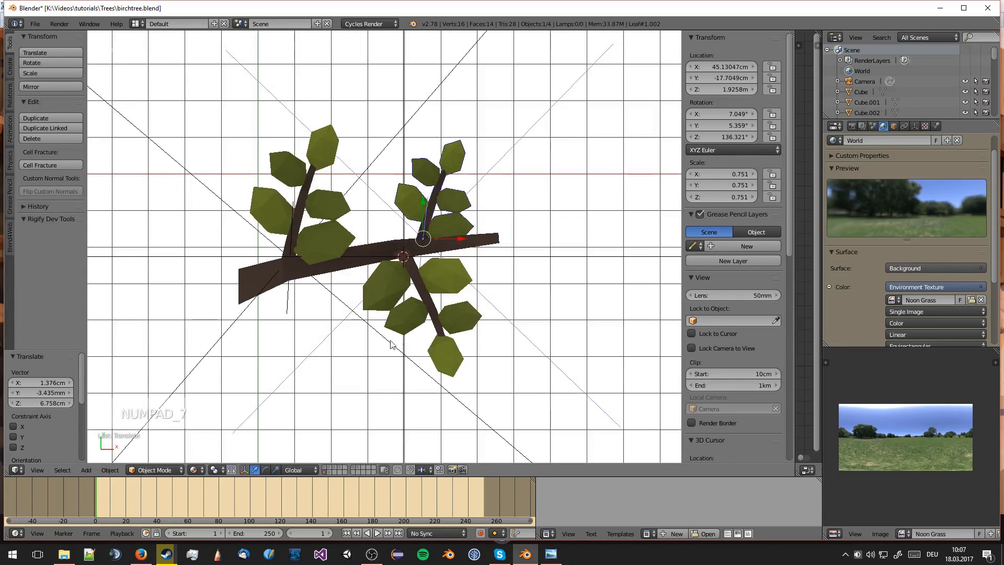
pyautogui.hotkey('shift', 'd')
pyautogui.click(570, 249)
pyautogui.press('r')
pyautogui.click(499, 356)
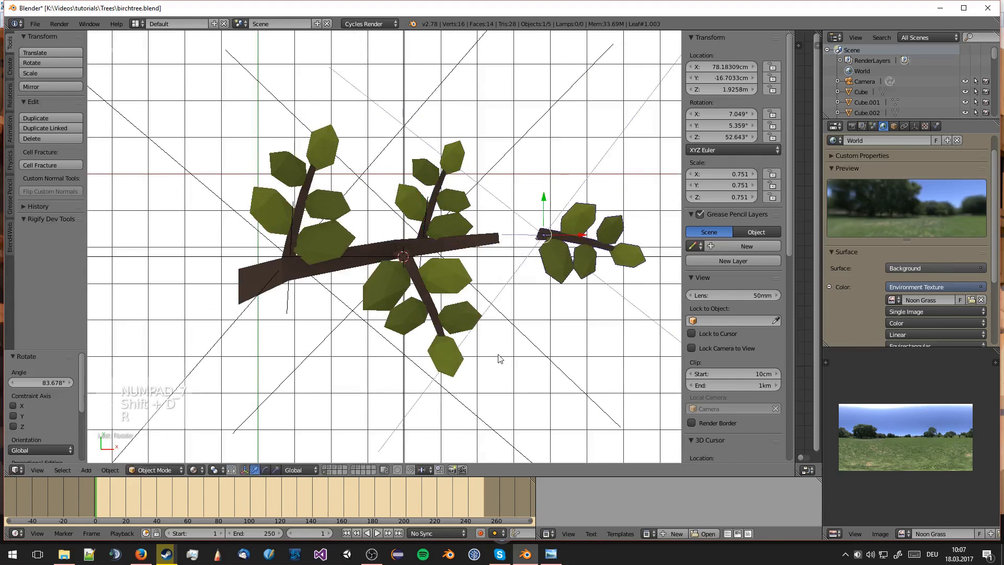
pyautogui.press('g')
pyautogui.click(444, 359)
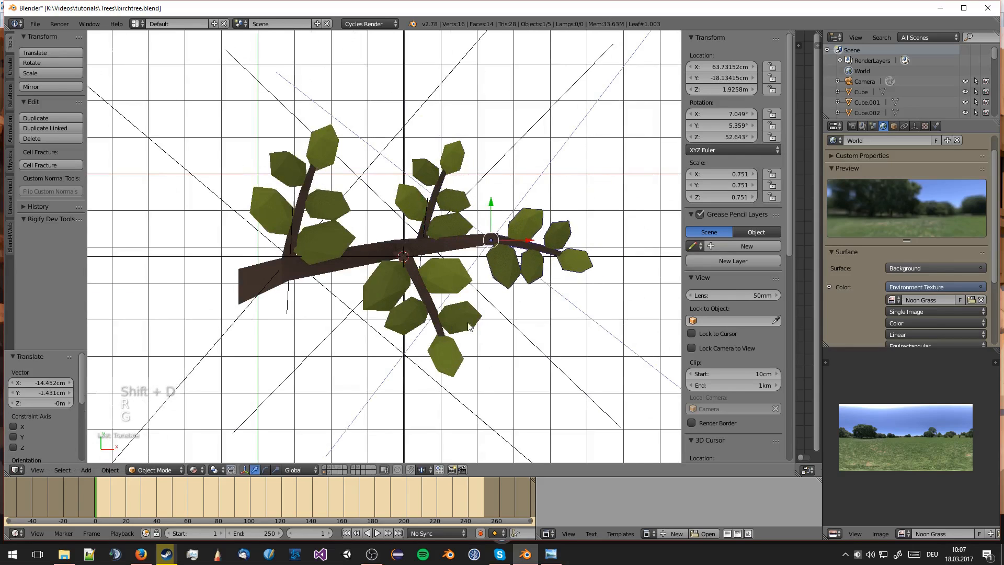
# - Tilt the tip twig about 17° from a side angle and raise it about 8.1 cm towards the end of the branch
pyautogui.moveTo(444, 359); pyautogui.dragTo(579, 292, button='middle')
pyautogui.press('r')
pyautogui.click(577, 277)
pyautogui.press('g')
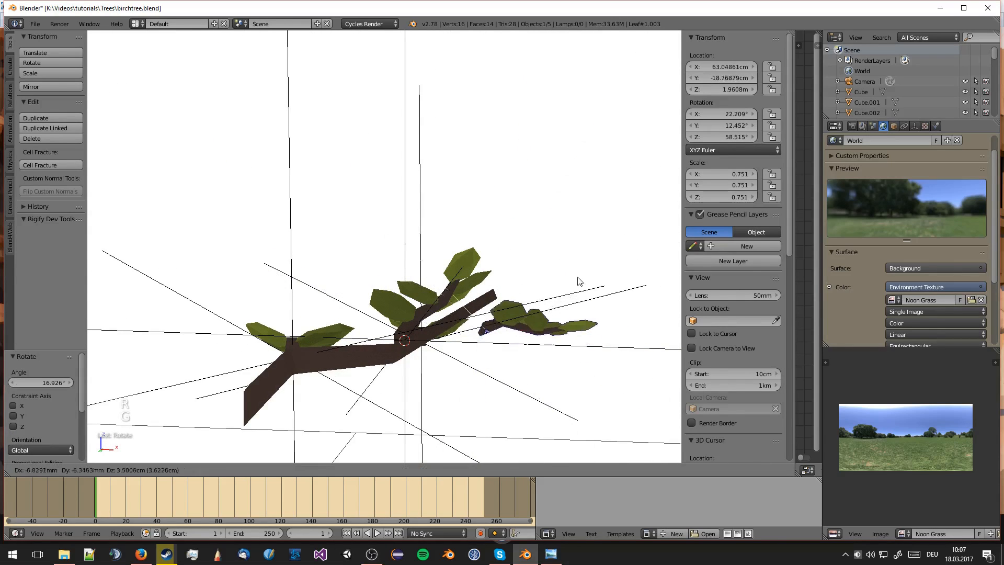
pyautogui.click(575, 269)
# - Rotate the tip twig to about 26° around Z from above, reposition its base, and raise it about 3.8 cm along Z
pyautogui.press('KP_7')
pyautogui.press('r')
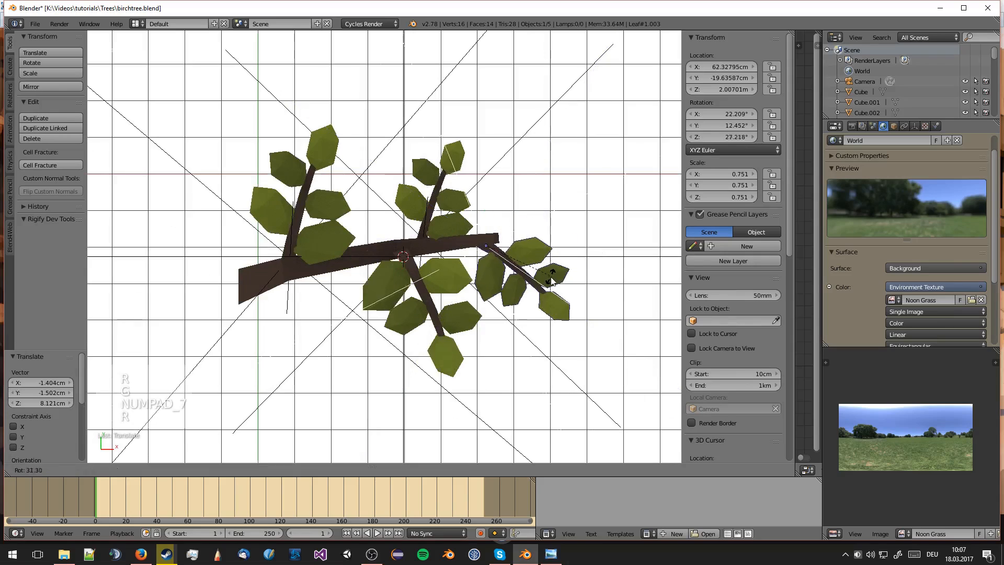
pyautogui.click(552, 283)
pyautogui.press('g')
pyautogui.click(553, 279)
pyautogui.moveTo(553, 279); pyautogui.dragTo(330, 235, button='middle')
pyautogui.scroll(3, 369, 220)
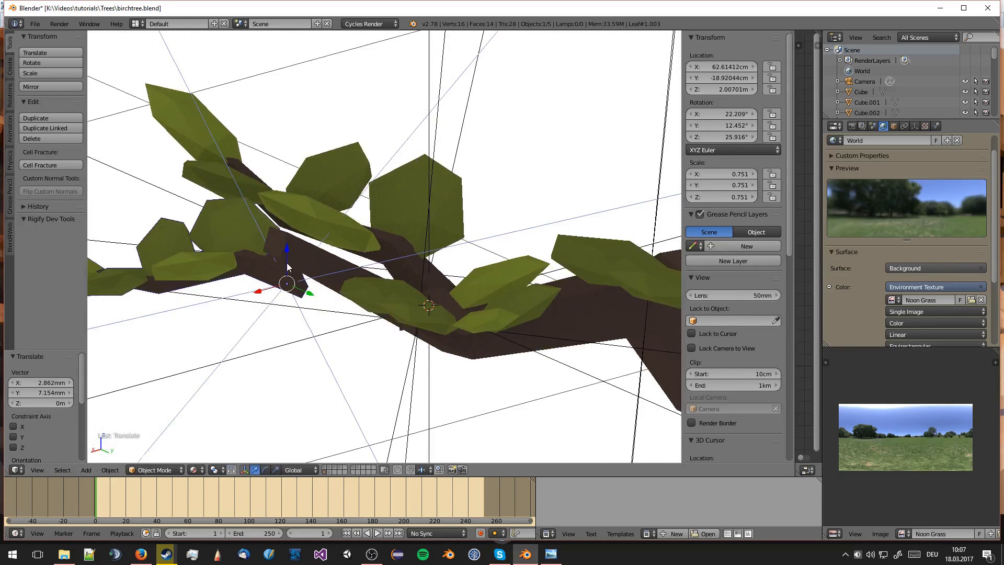
pyautogui.moveTo(287, 263); pyautogui.dragTo(287, 230)
# - Scale the tip twig to about 0.67 and rotate it to about 33°, -8° and 27°, fitting its base to the branch end
pyautogui.moveTo(287, 230); pyautogui.dragTo(422, 262, button='middle')
pyautogui.press('s')
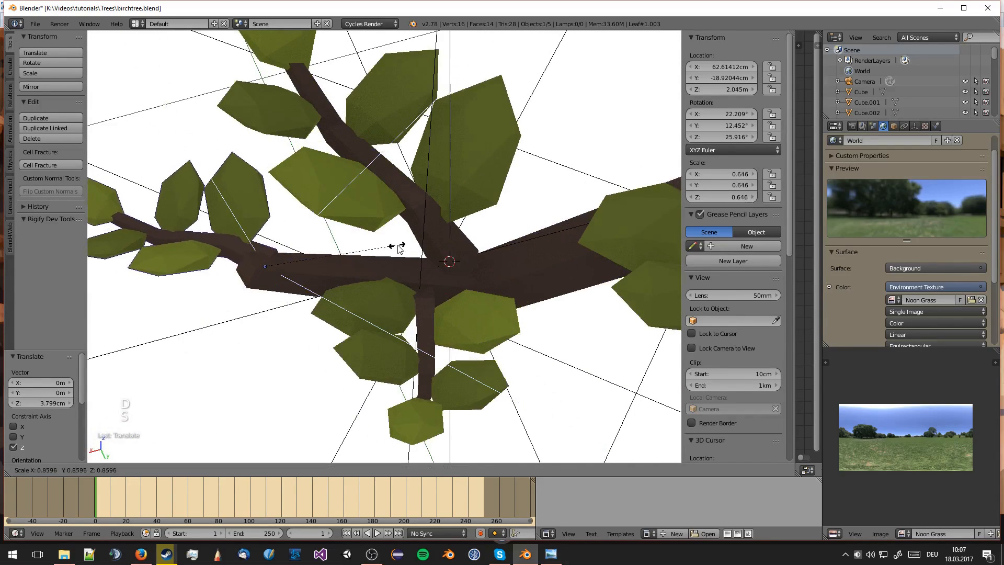
pyautogui.click(395, 246)
pyautogui.press('g')
pyautogui.press('r')
pyautogui.press('r')
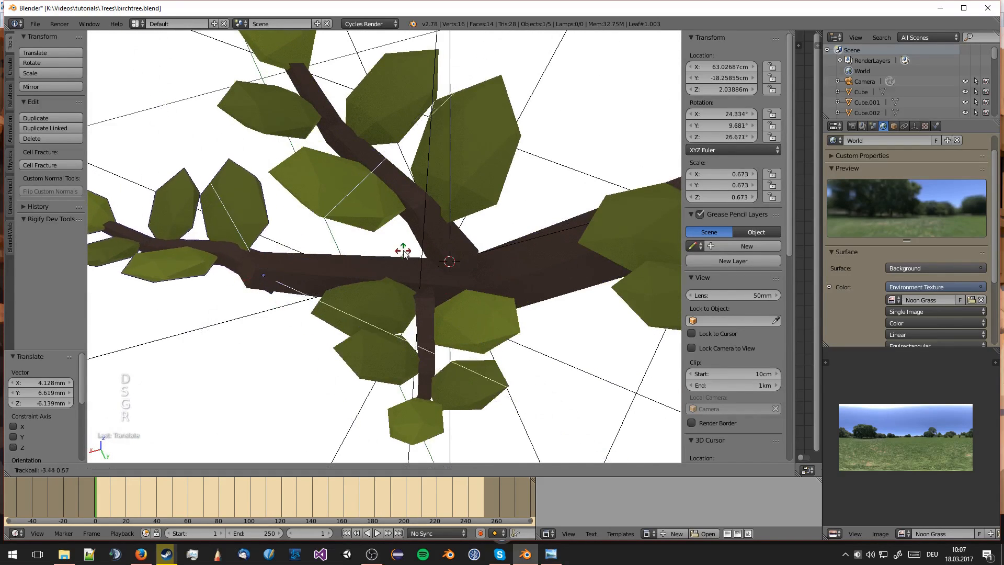
pyautogui.click(409, 238)
pyautogui.press('g')
pyautogui.click(403, 233)
pyautogui.moveTo(403, 234); pyautogui.dragTo(318, 279, button='middle')
pyautogui.press('r')
pyautogui.click(399, 258)
# - Select the unrotated full-size twig instance and set its empty display size to 0
pyautogui.moveTo(399, 258); pyautogui.dragTo(366, 261, button='middle')
pyautogui.press('a')
pyautogui.scroll(-4, 499, 227)
pyautogui.rightClick(429, 210)
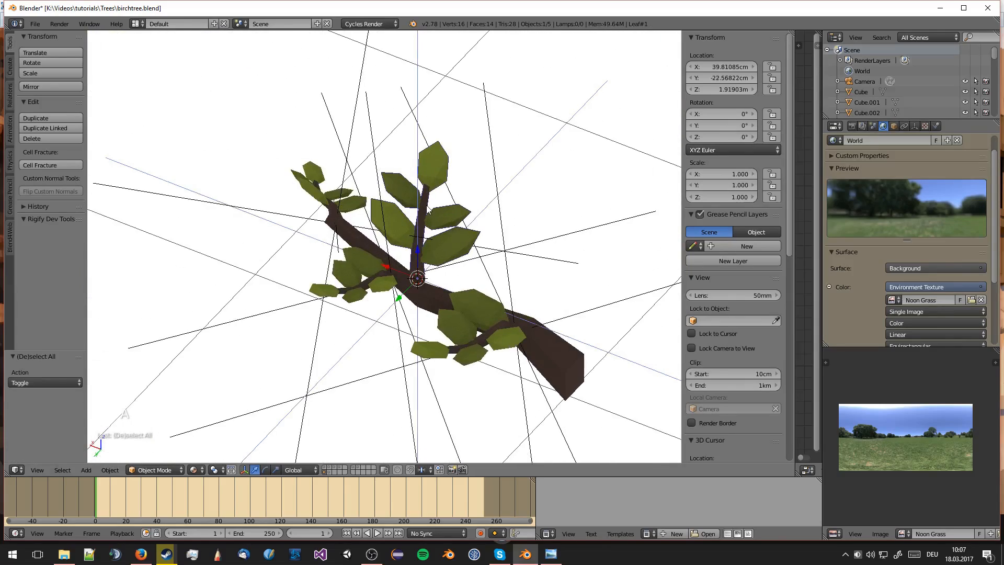
pyautogui.click(915, 126)
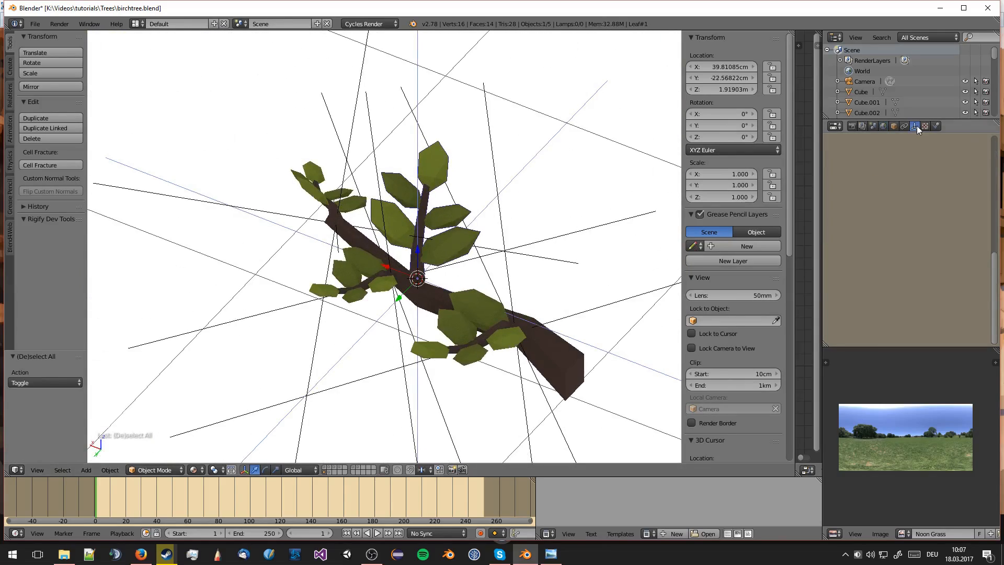
pyautogui.click(915, 126)
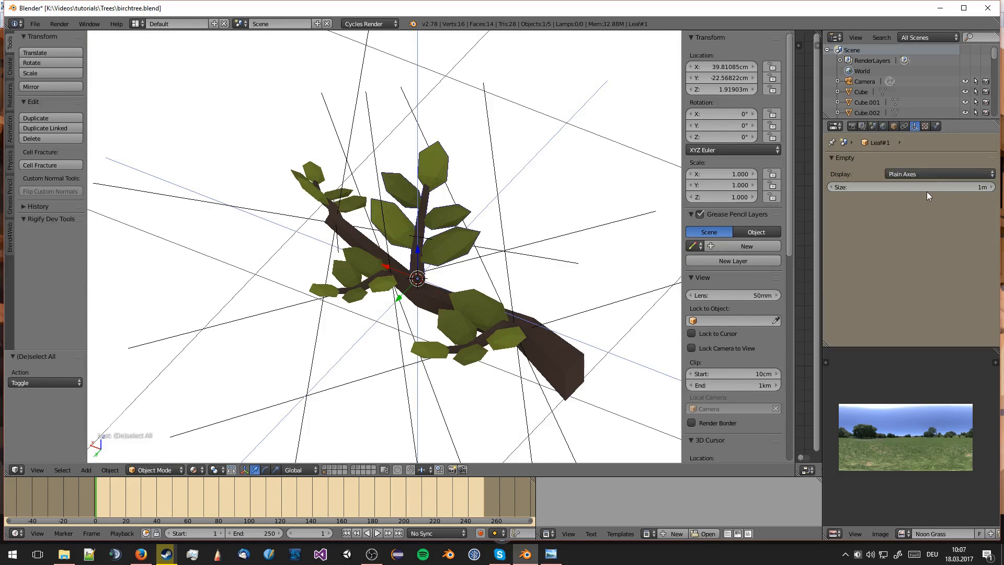
pyautogui.press('KP_0')
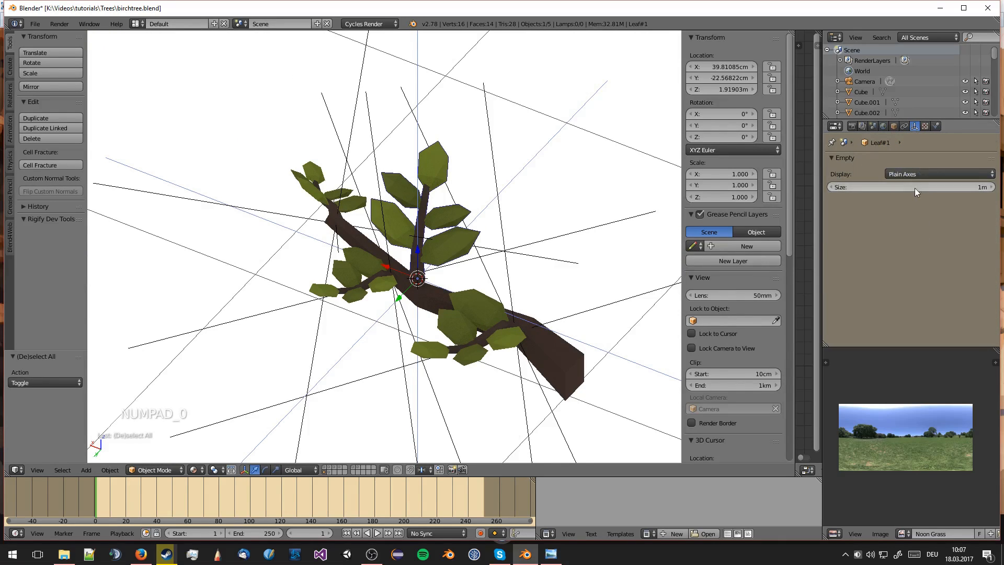
pyautogui.click(908, 183)
pyautogui.write('0')
pyautogui.press('Return')
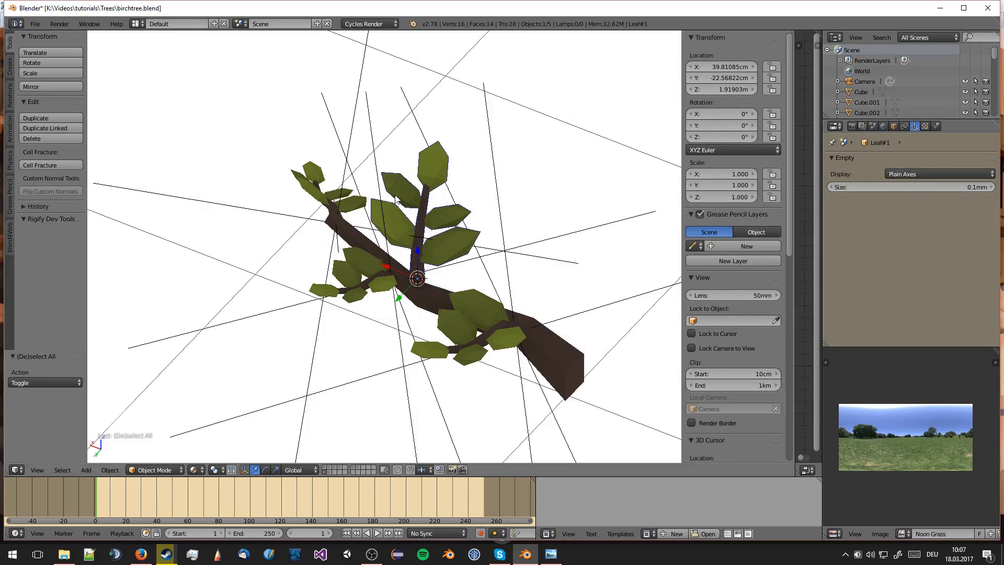
# - Set the empty display size to 0 for the tip, thick-end and small mid-branch twig instances as well
pyautogui.rightClick(324, 178)
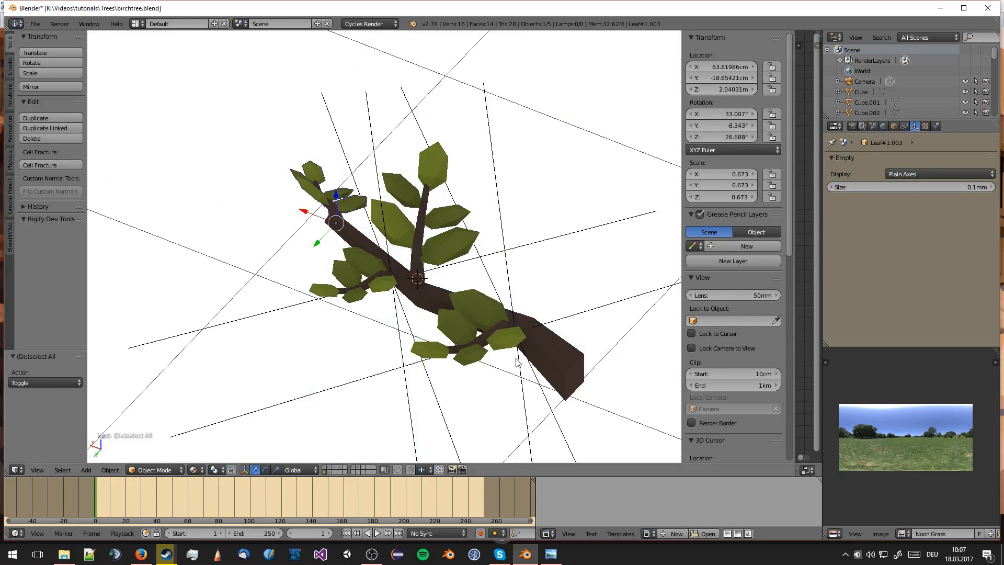
pyautogui.rightClick(500, 344)
pyautogui.press('Return')
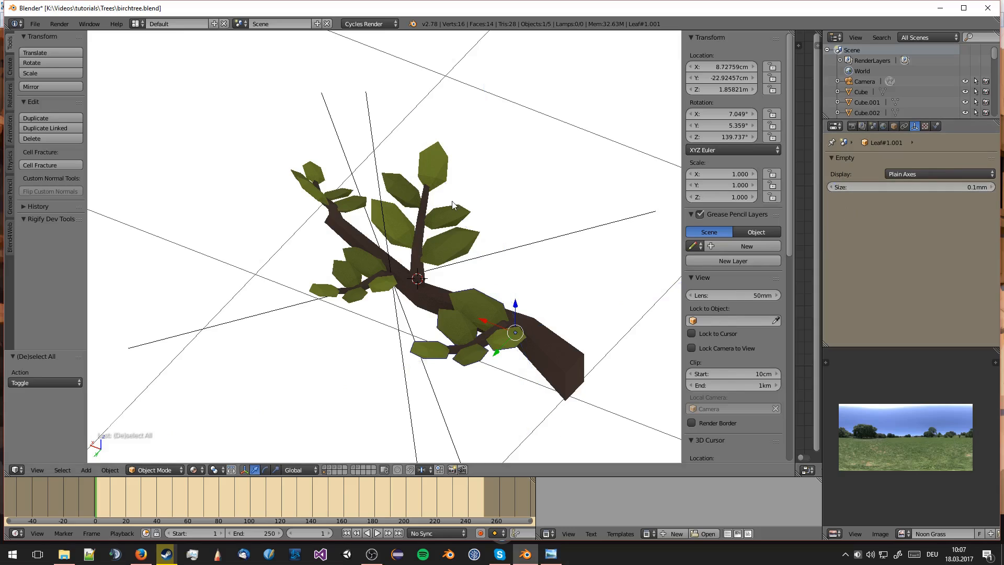
pyautogui.rightClick(453, 212)
pyautogui.click(887, 189)
pyautogui.write('0')
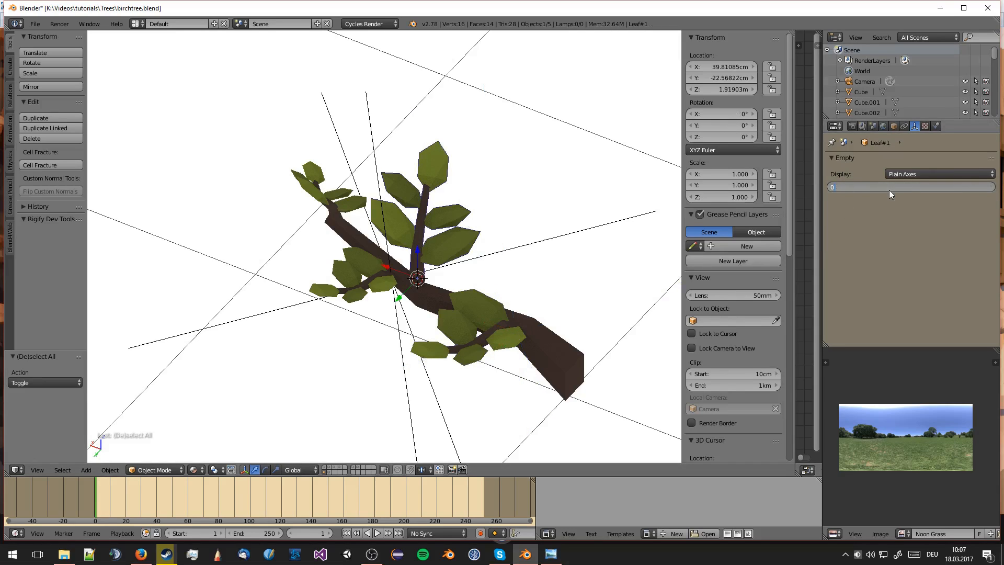
pyautogui.press('Return')
pyautogui.rightClick(374, 287)
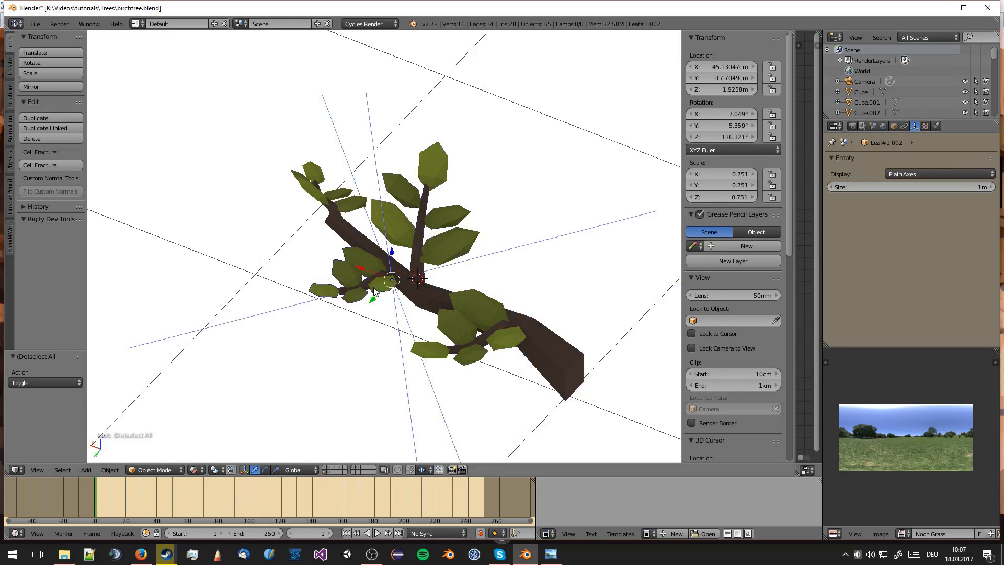
pyautogui.click(887, 189)
pyautogui.write('0')
pyautogui.press('Return')
# - Select the branch with all its twig instances and group them as Leaf#2
pyautogui.scroll(-2, 443, 311)
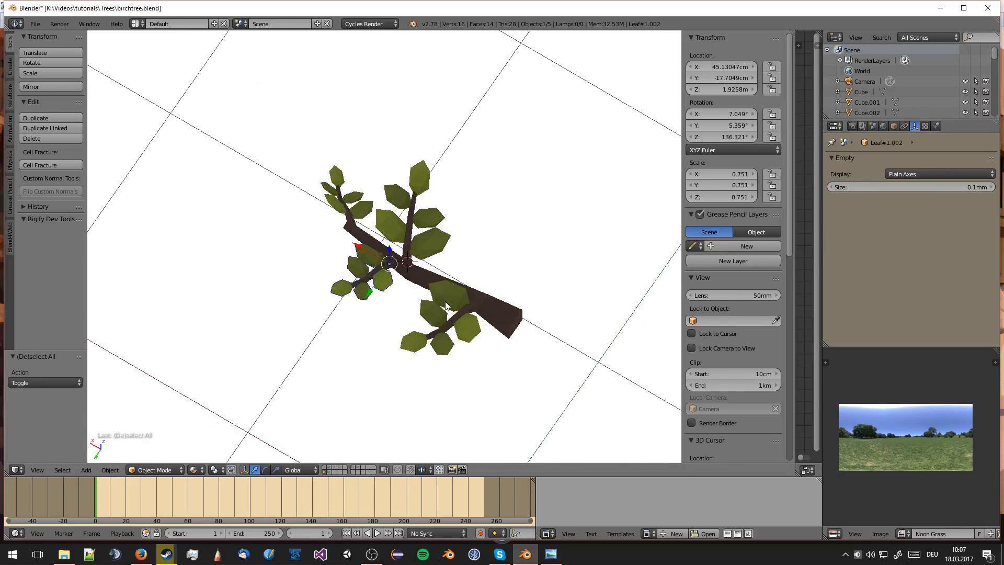
pyautogui.press('a')
pyautogui.press('a')
pyautogui.press('a')
pyautogui.moveTo(446, 306); pyautogui.dragTo(501, 255, button='middle')
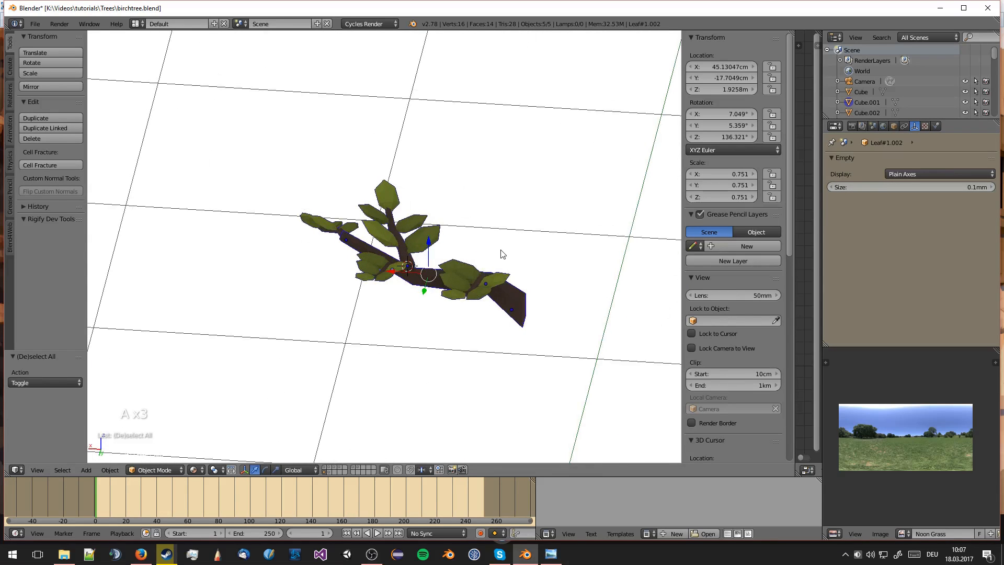
pyautogui.hotkey('ctrl', 'g')
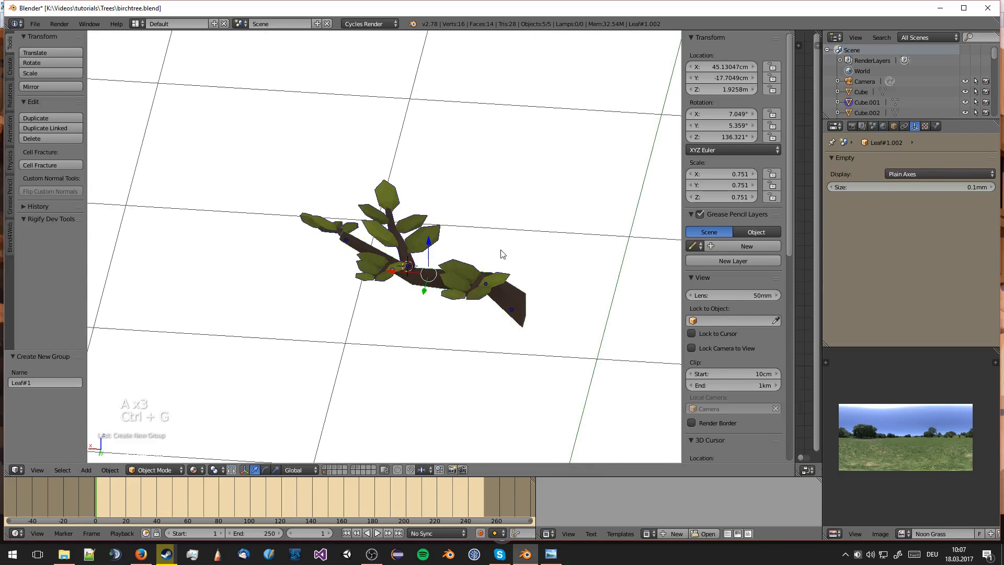
pyautogui.click(52, 381)
pyautogui.press('BackSpace')
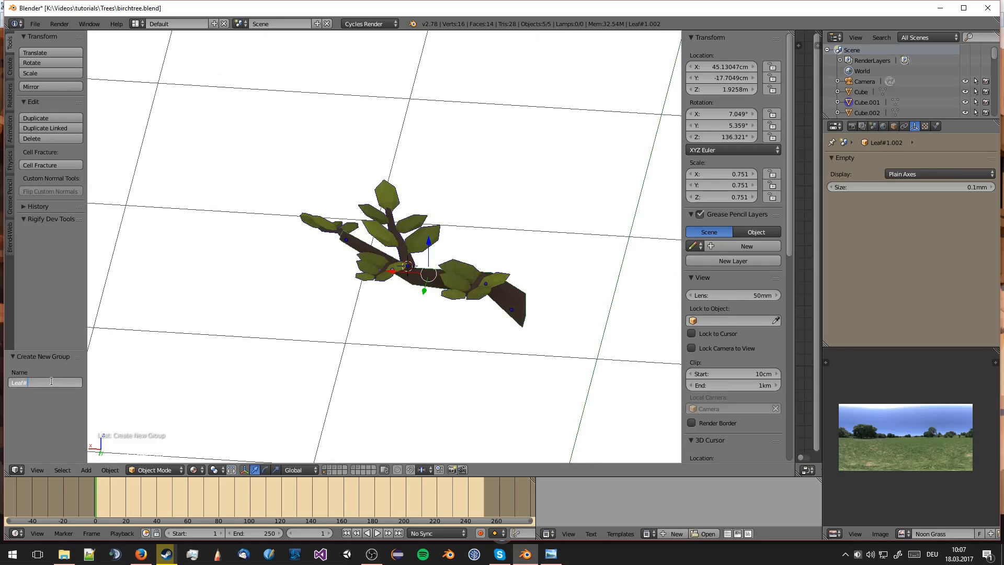
pyautogui.write('2')
pyautogui.press('Return')
# - Switch to the tree trunk's layer, add a Leaf#2 group instance, and move its pivot beside the trunk
pyautogui.moveTo(432, 325); pyautogui.dragTo(438, 288, button='middle')
pyautogui.press('a')
pyautogui.click(324, 467)
pyautogui.scroll(-7, 460, 363)
pyautogui.hotkey('shift', 'a')
pyautogui.moveTo(438, 275)
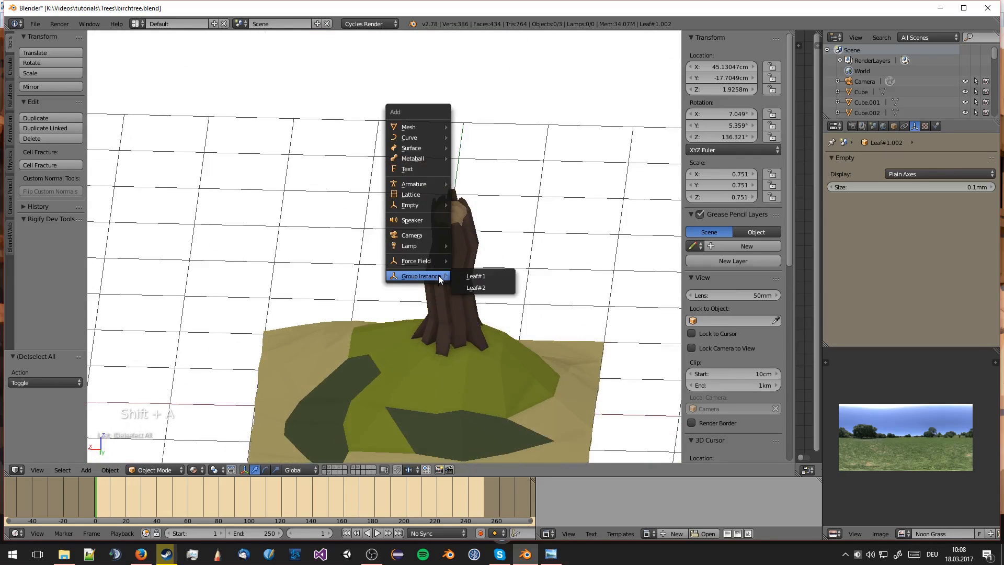
pyautogui.click(480, 287)
pyautogui.press('g')
pyautogui.click(466, 302)
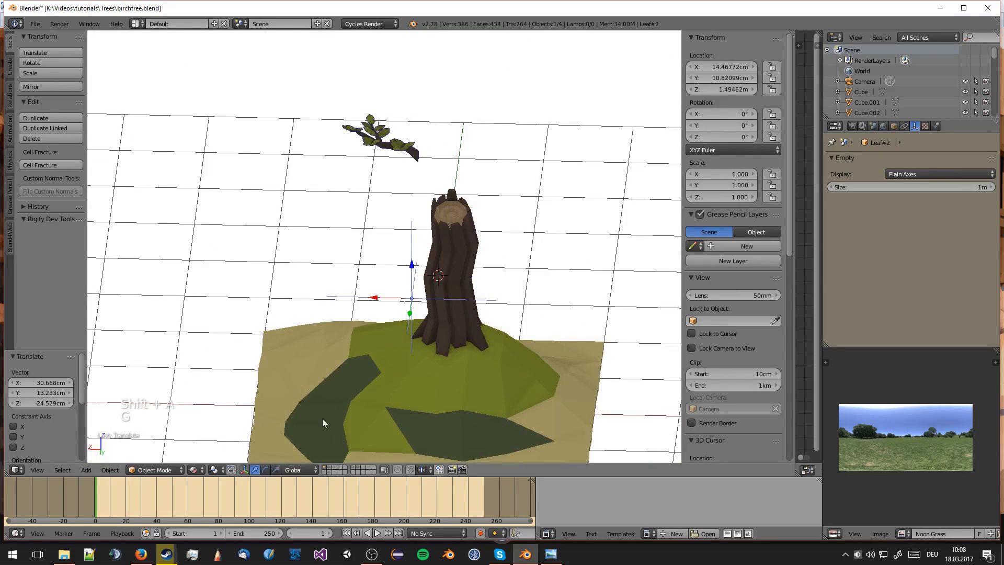
# - Return to the branch's layer, select all its objects, and in front view move them down about 1.72 m to the world origin
pyautogui.click(323, 472)
pyautogui.press('a')
pyautogui.press('KP_1')
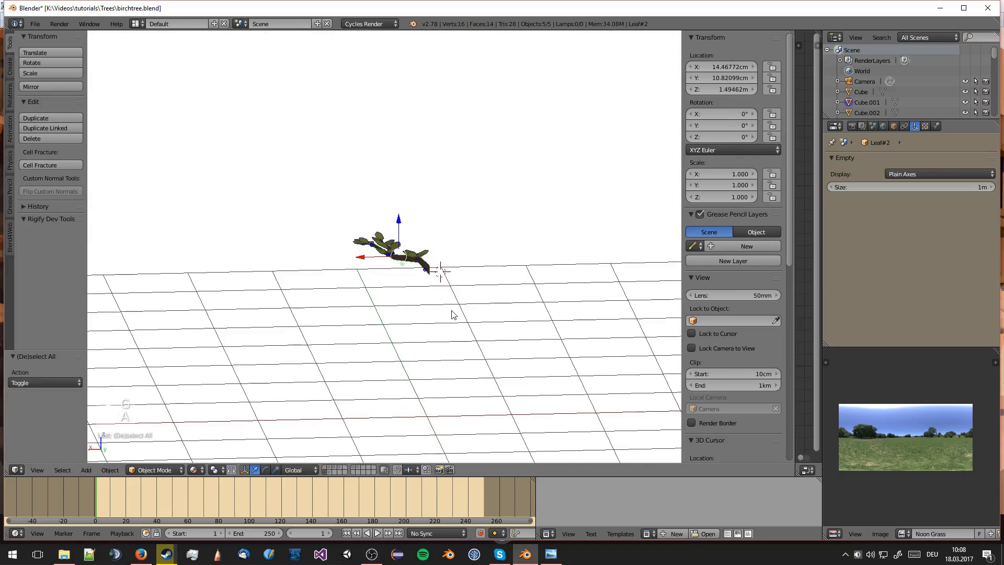
pyautogui.press('g')
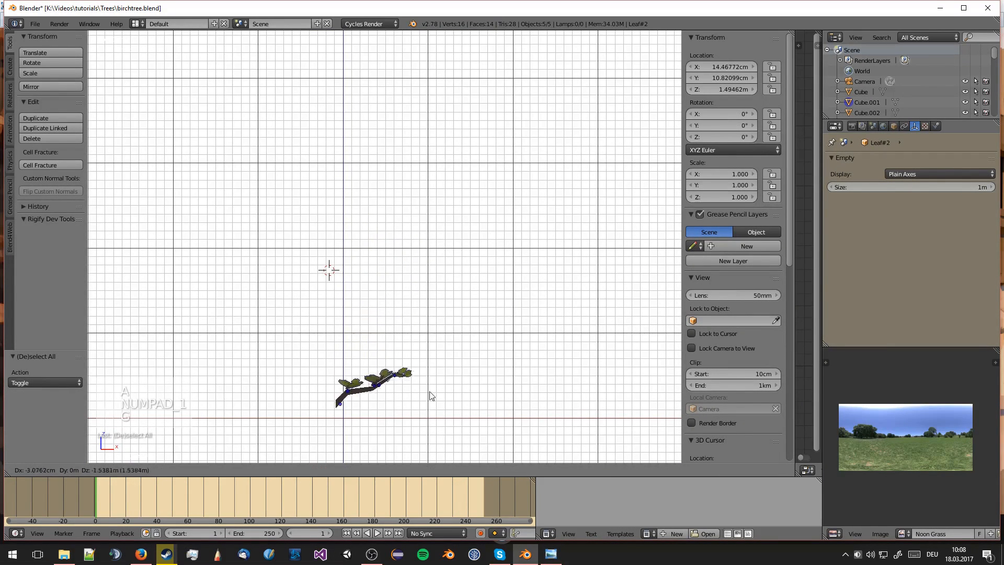
pyautogui.click(436, 401)
# - From above, move the selected branch and twigs about 31.4 cm along Y so the branch base lines up with the world origin
pyautogui.press('KP_7')
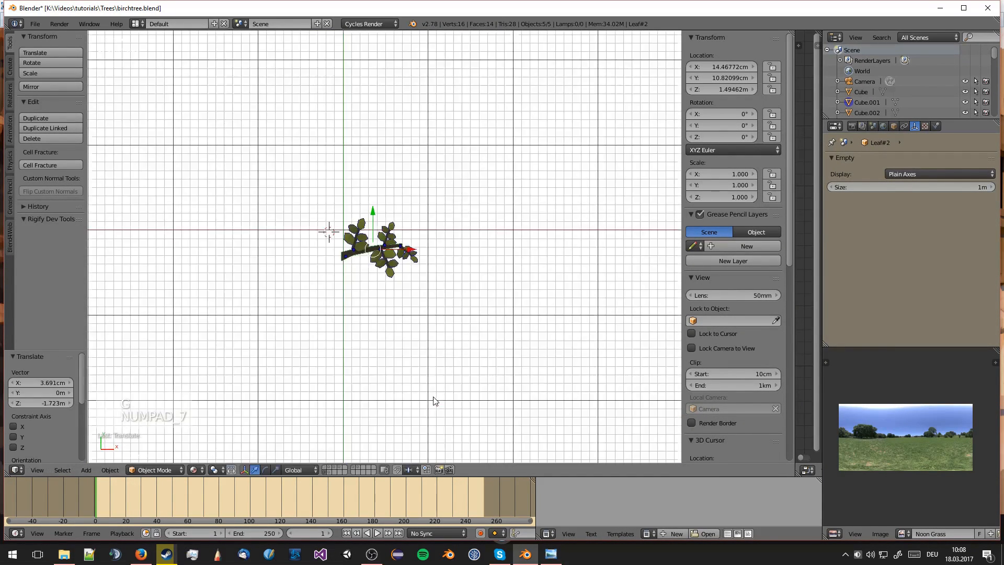
pyautogui.press('g')
pyautogui.press('y')
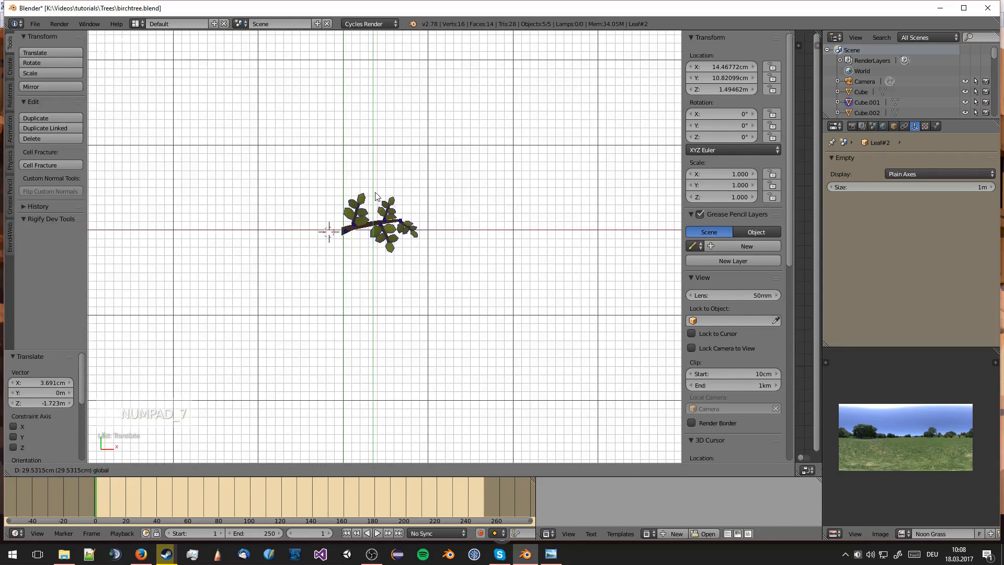
pyautogui.click(376, 194)
pyautogui.press('KP_1')
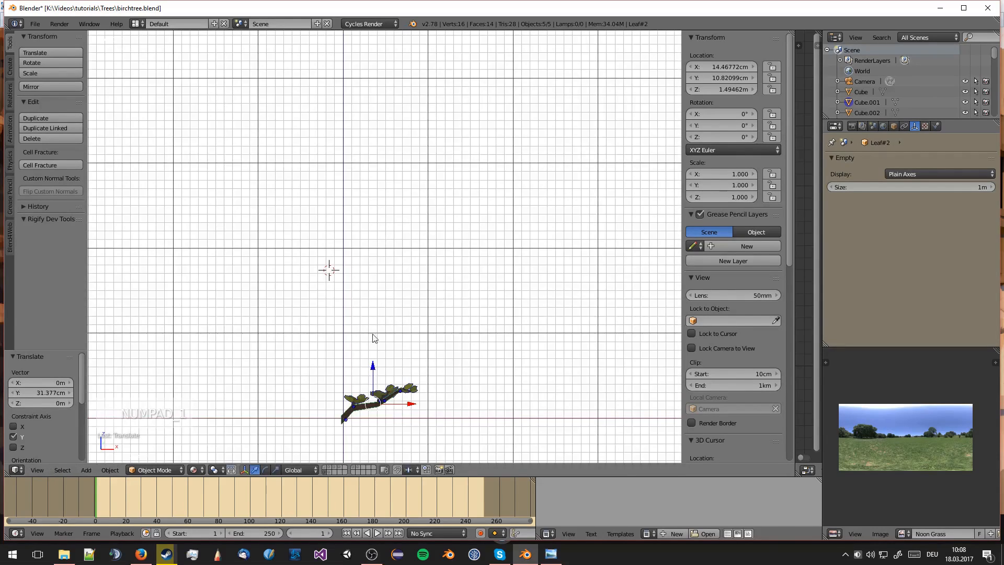
# - Return to the tree trunk's layer, frame the Leaf#2 instance, and set its empty display size to 1 cm
pyautogui.click(325, 467)
pyautogui.moveTo(500, 199); pyautogui.dragTo(440, 250, button='middle')
pyautogui.press('KP_Decimal')
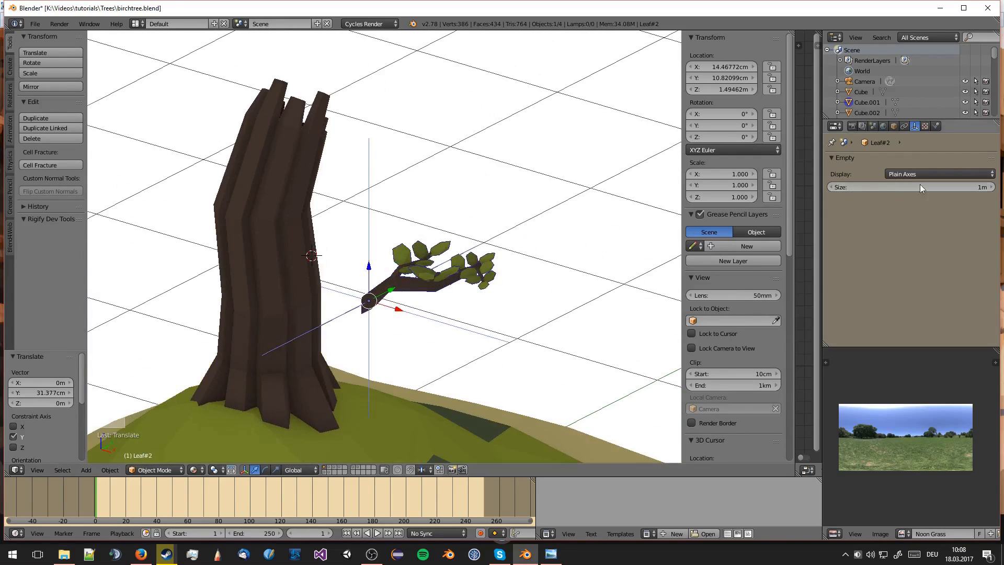
pyautogui.moveTo(920, 185); pyautogui.dragTo(842, 186)
# - Move the first Leaf#2 branch against the trunk at about 1.59 m height and tilt it slightly upward
pyautogui.moveTo(413, 253); pyautogui.dragTo(291, 263, button='middle')
pyautogui.moveTo(451, 303); pyautogui.dragTo(400, 319, button='middle')
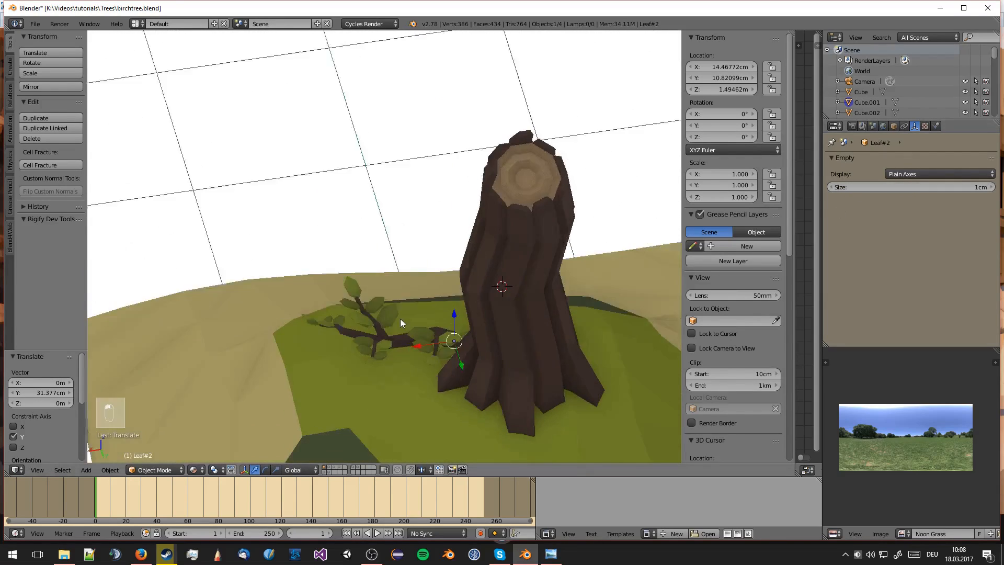
pyautogui.moveTo(482, 324); pyautogui.dragTo(468, 378, button='middle')
pyautogui.press('g')
pyautogui.click(499, 312)
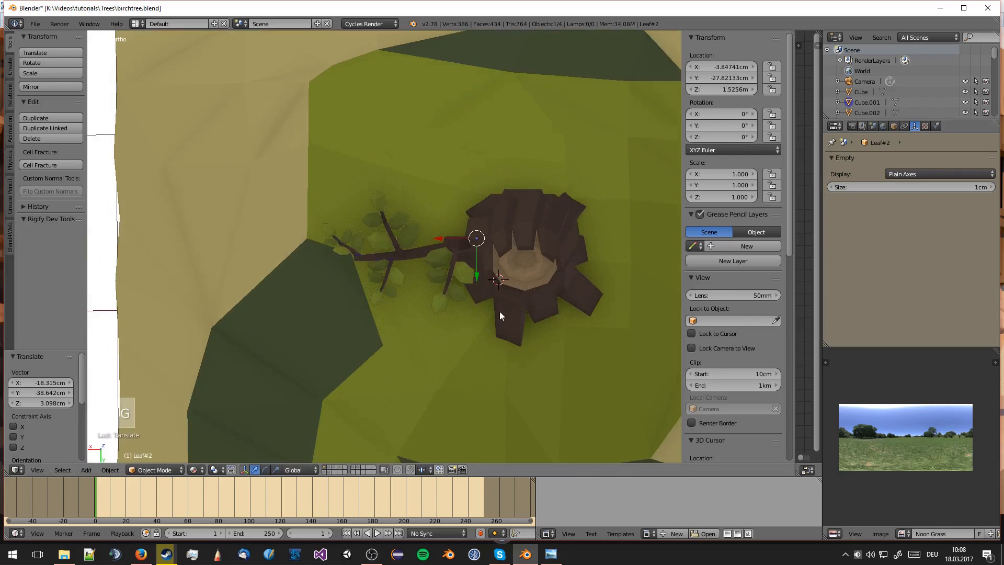
pyautogui.moveTo(500, 312); pyautogui.dragTo(535, 197, button='middle')
pyautogui.press('r')
pyautogui.click(552, 231)
pyautogui.press('g')
pyautogui.click(550, 221)
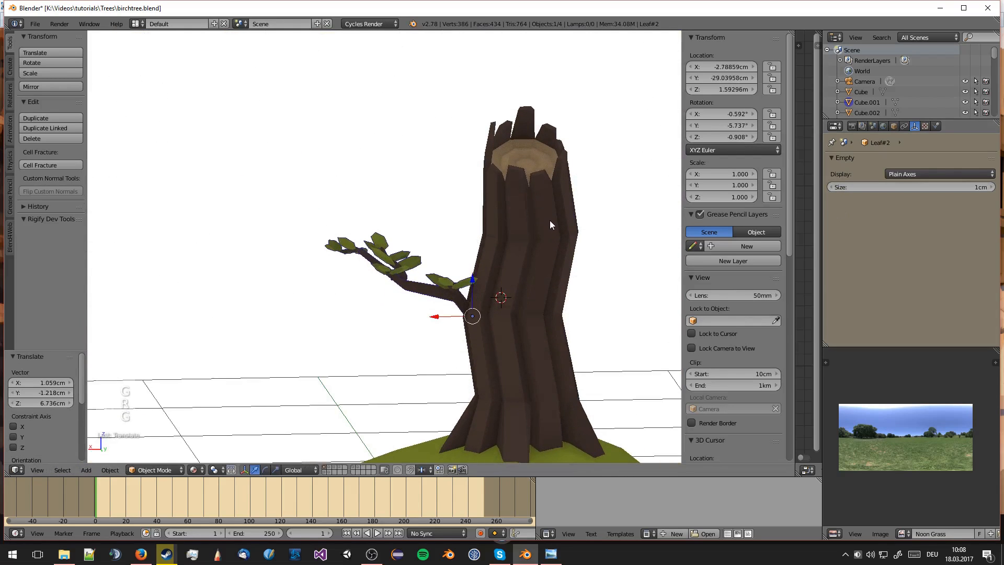
# - Duplicate the first branch, rotate it about 89° clockwise from above, and attach it higher on the trunk's -Y side, at about 2.08 m
pyautogui.press('KP_7')
pyautogui.press('KP_5')
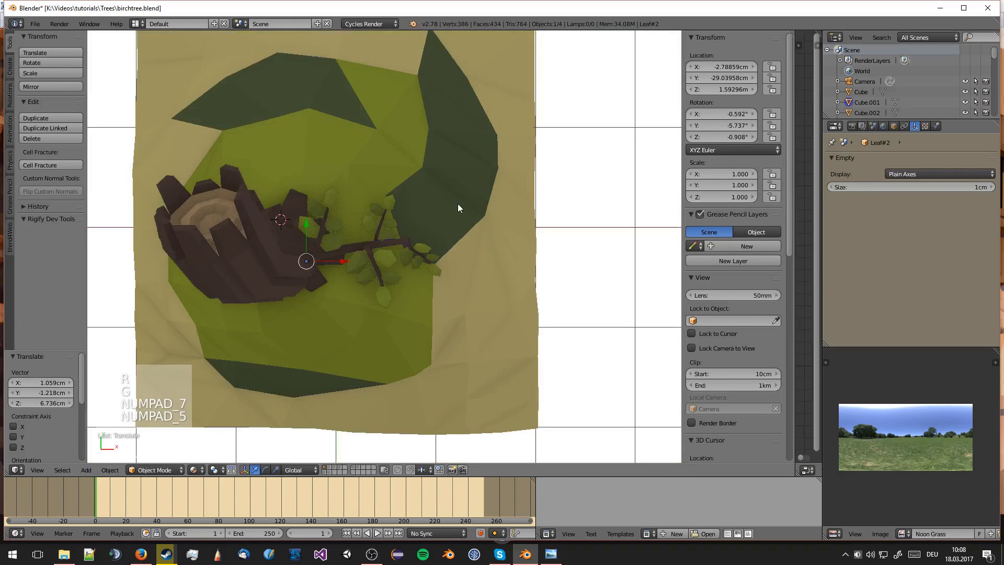
pyautogui.press('KP_5')
pyautogui.hotkey('shift', 'd')
pyautogui.click(384, 259)
pyautogui.press('r')
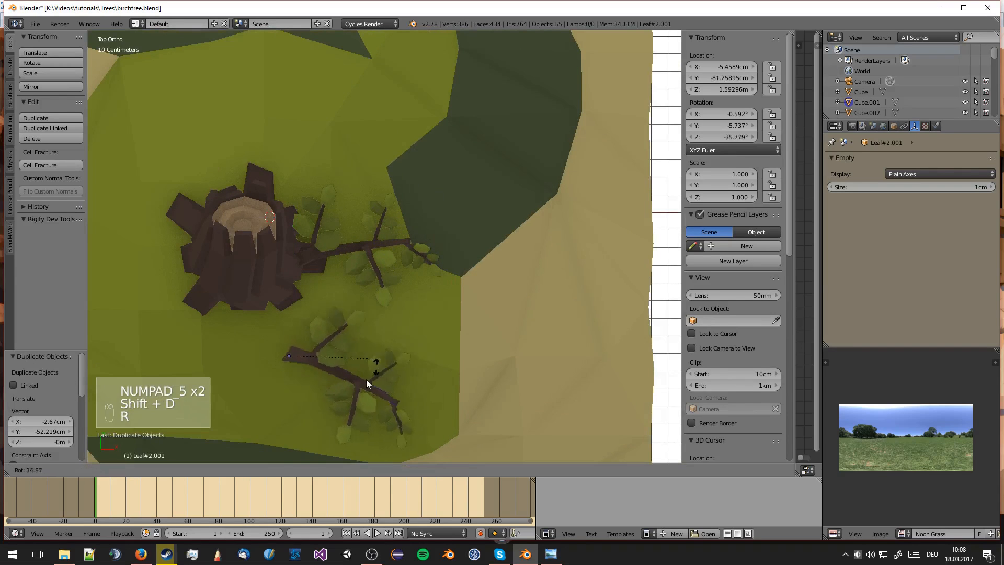
pyautogui.click(325, 408)
pyautogui.press('g')
pyautogui.click(300, 333)
pyautogui.moveTo(300, 334); pyautogui.dragTo(423, 242, button='middle')
pyautogui.press('g')
pyautogui.click(419, 162)
# - Scale the second branch up to about 1.087 while viewing the tree from above
pyautogui.press('KP_7')
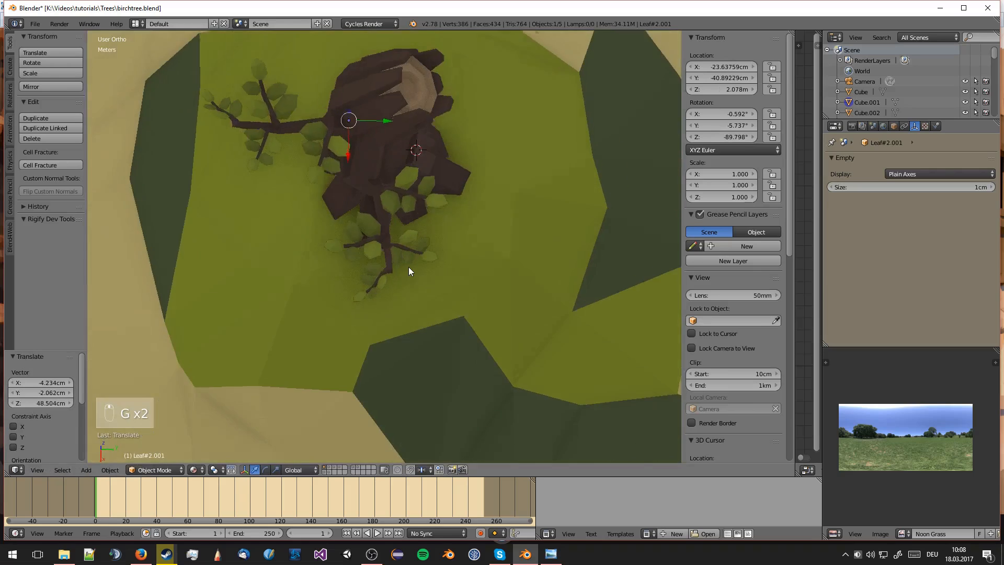
pyautogui.press('KP_7')
pyautogui.scroll(-3, 408, 267)
pyautogui.press('s')
pyautogui.click(414, 263)
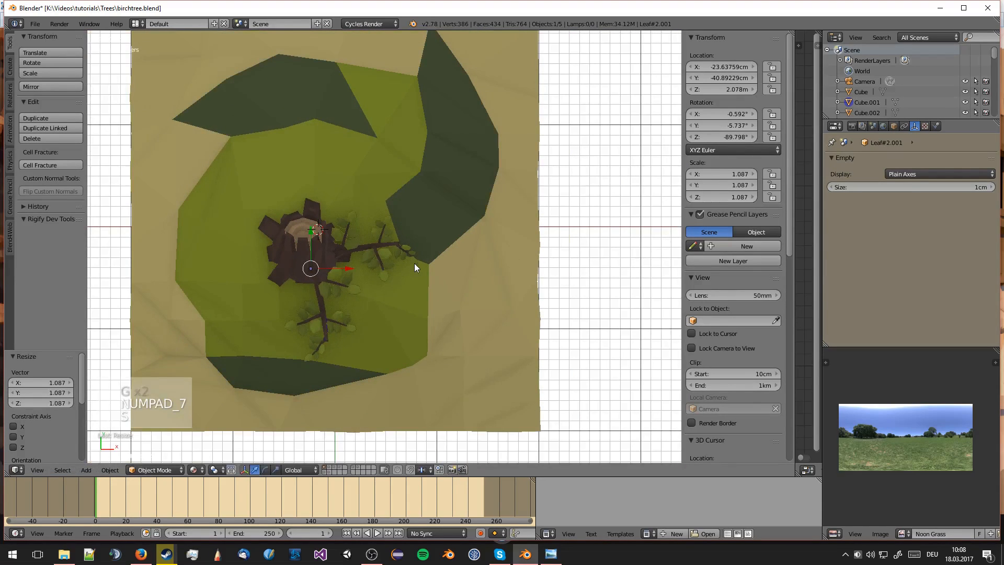
# - Duplicate the second branch, rotate the copy about 110° clockwise, and place it on the trunk's -X side
pyautogui.hotkey('shift', 'd')
pyautogui.click(309, 239)
pyautogui.press('r')
pyautogui.click(187, 306)
pyautogui.press('g')
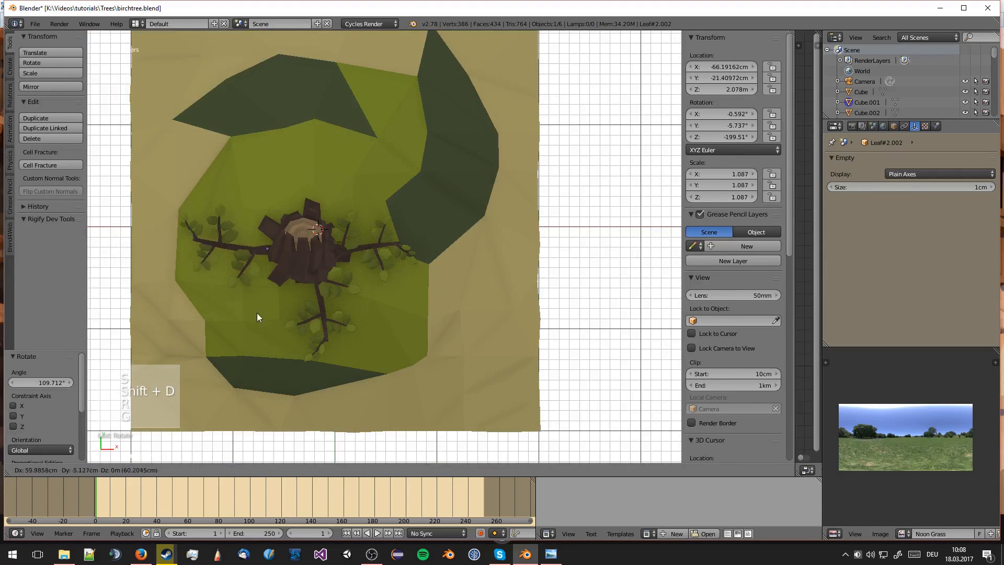
pyautogui.click(264, 310)
# - Raise the third branch to about 2.34 m, tilt it about -14° around Y, and seat its base in the trunk
pyautogui.moveTo(525, 289); pyautogui.dragTo(582, 230, button='middle')
pyautogui.press('g')
pyautogui.click(584, 196)
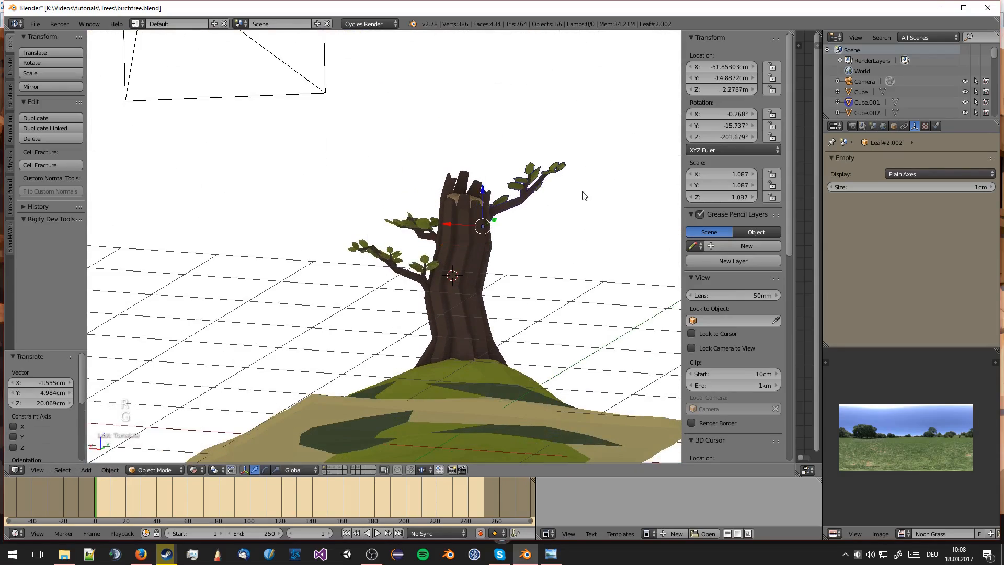
pyautogui.moveTo(582, 196); pyautogui.dragTo(558, 218, button='middle')
pyautogui.press('g')
pyautogui.click(451, 239)
pyautogui.press('g')
pyautogui.click(585, 230)
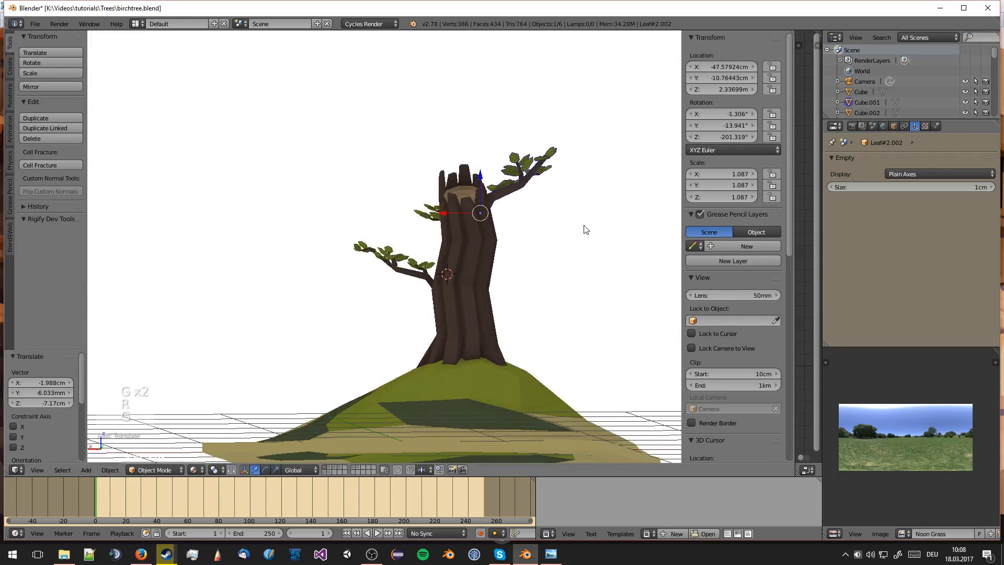
# - Duplicate the third branch, turn it about 46° clockwise toward the trunk's back, and lower it about 78 cm onto the trunk
pyautogui.press('KP_7')
pyautogui.press('KP_5')
pyautogui.press('KP_5')
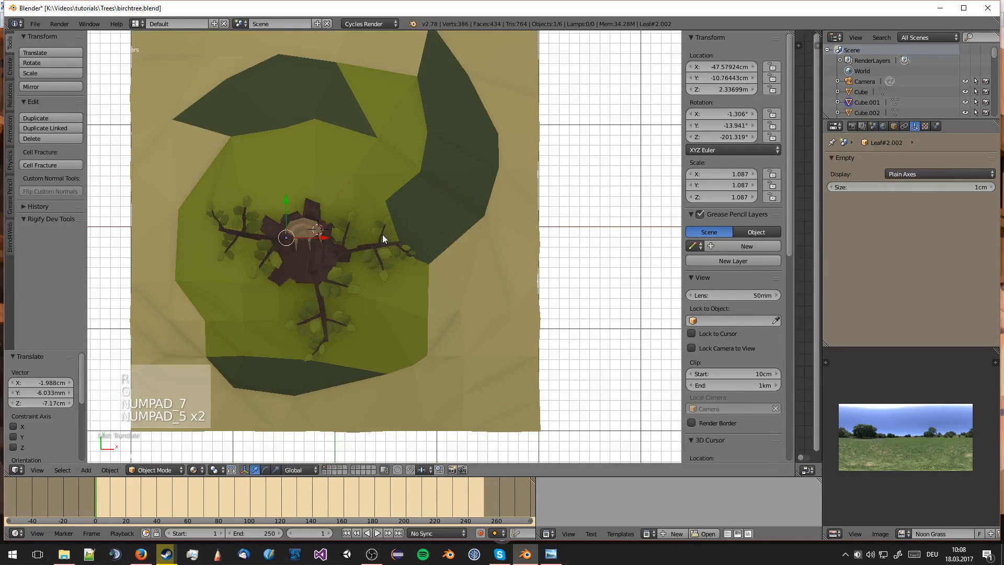
pyautogui.hotkey('shift', 'd')
pyautogui.click(395, 197)
pyautogui.press('r')
pyautogui.click(380, 279)
pyautogui.press('g')
pyautogui.click(387, 314)
pyautogui.moveTo(387, 315); pyautogui.dragTo(450, 233, button='middle')
pyautogui.press('g')
pyautogui.click(426, 294)
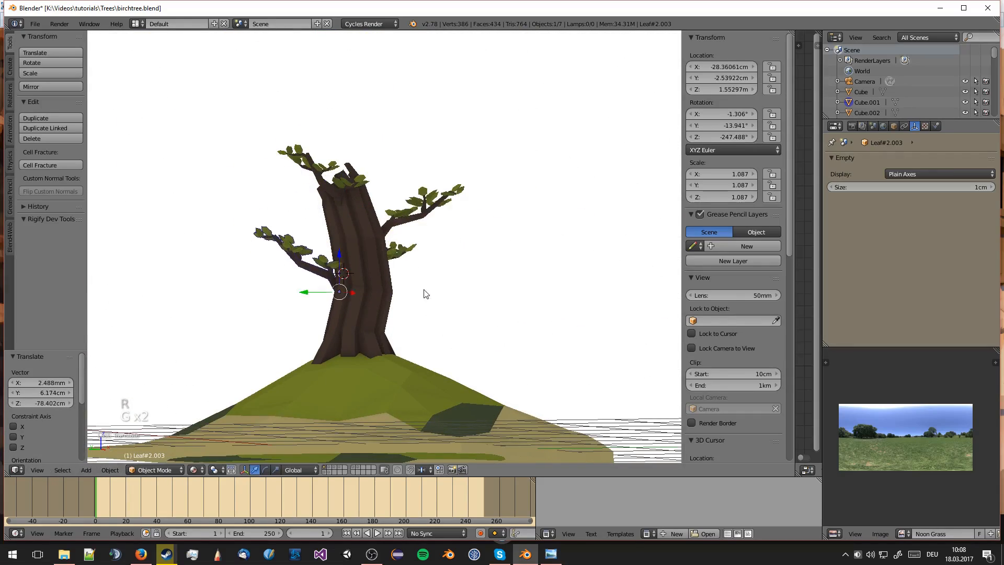
# - Duplicate the fourth branch, turn it outward from above, and place it between the first and second branches
pyautogui.moveTo(426, 294); pyautogui.dragTo(544, 303, button='middle')
pyautogui.press('KP_7')
pyautogui.hotkey('shift', 'd')
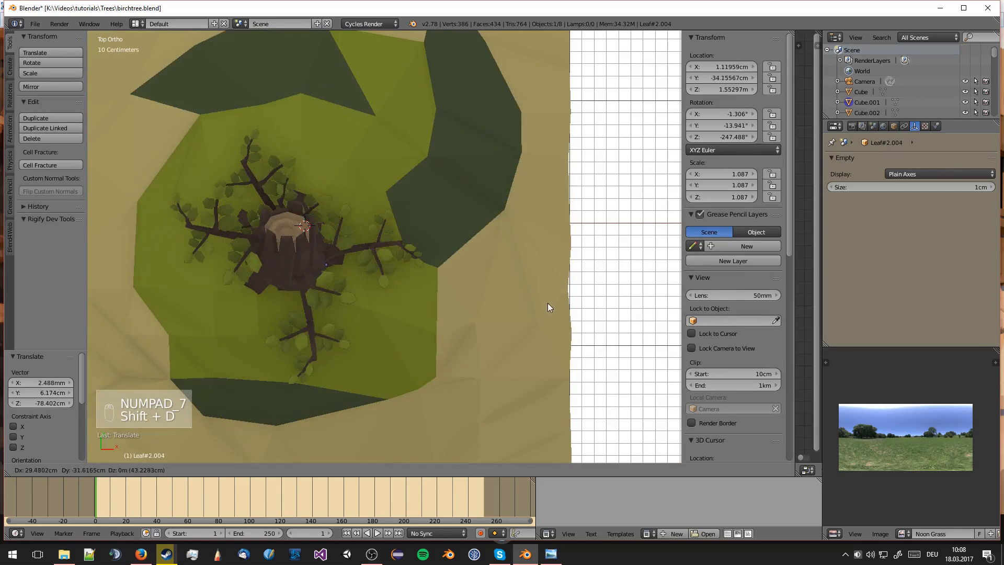
pyautogui.press('r')
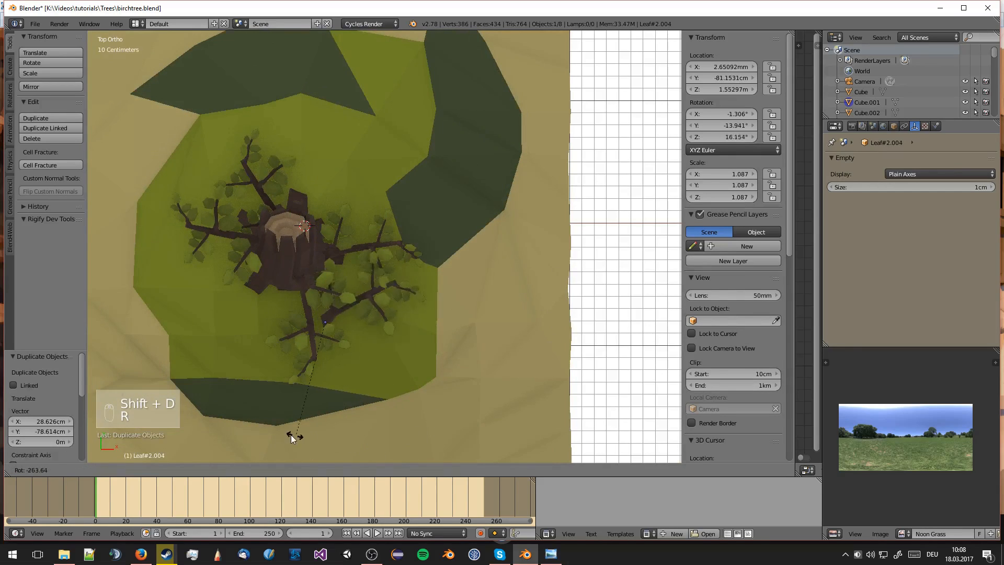
pyautogui.click(291, 434)
pyautogui.press('r')
pyautogui.press('g')
pyautogui.click(392, 337)
pyautogui.moveTo(393, 337); pyautogui.dragTo(510, 209, button='middle')
# - Tilt the fifth branch about 36° in side view and seat its base in the trunk at about 1.82 m
pyautogui.press('g')
pyautogui.click(486, 245)
pyautogui.press('r')
pyautogui.press('g')
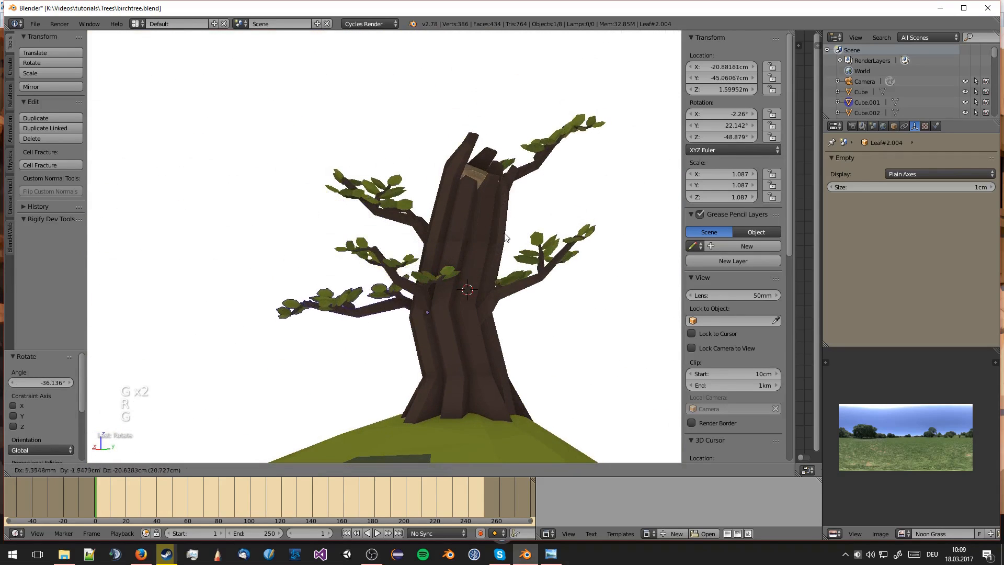
pyautogui.click(512, 201)
# - From the camera view, move the fifth branch out into the empty space beside the trunk
pyautogui.press('KP_0')
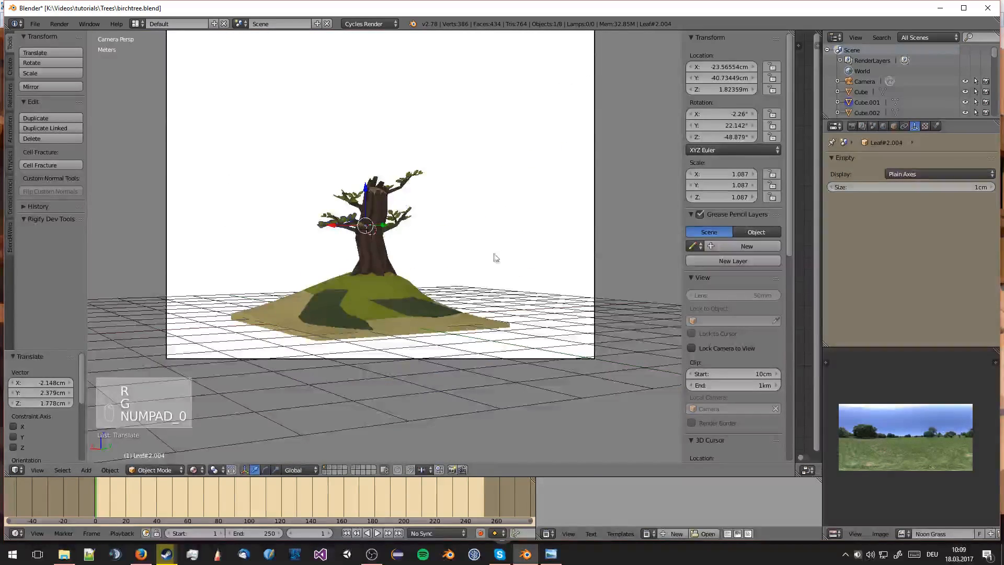
pyautogui.scroll(4, 438, 285)
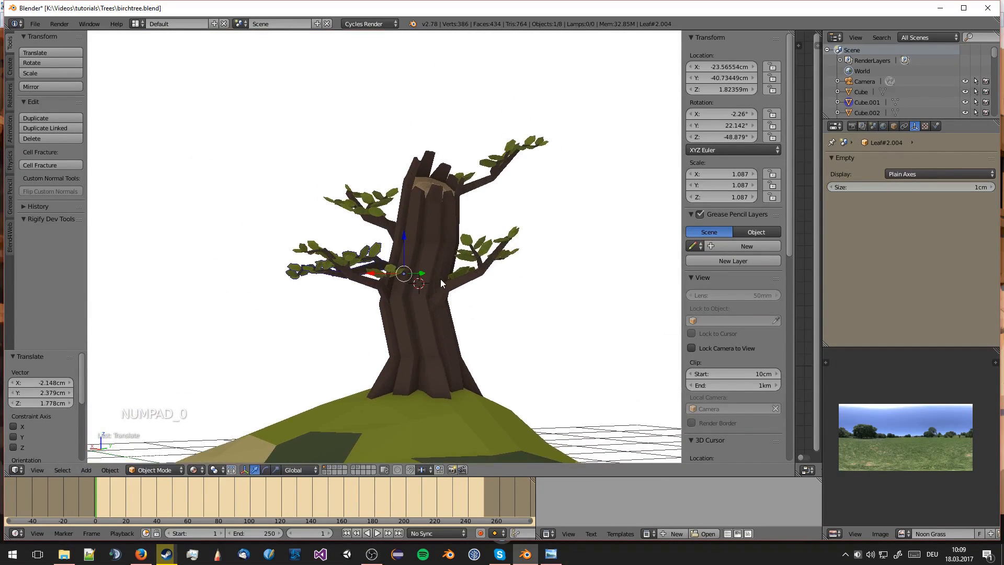
pyautogui.press('g')
pyautogui.click(261, 283)
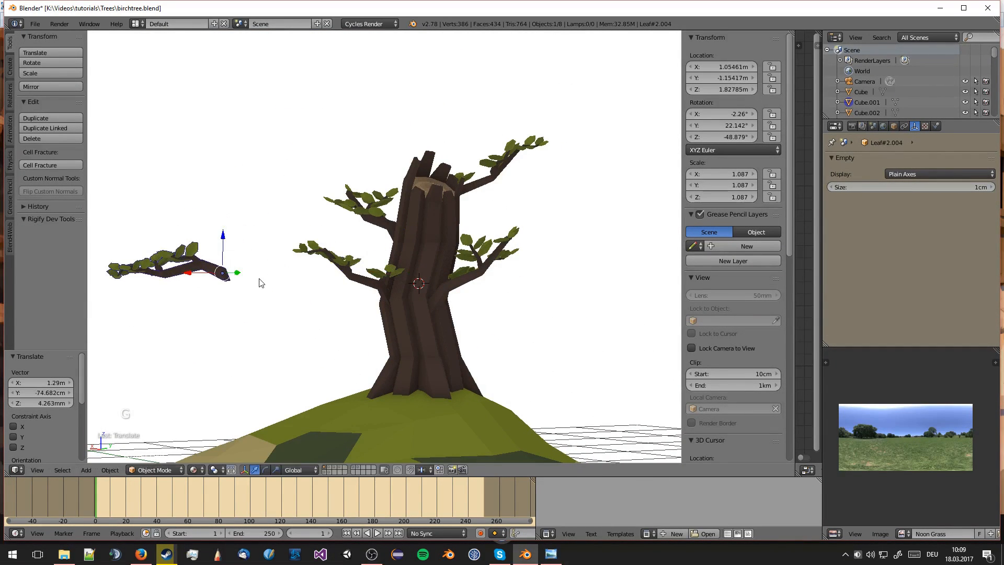
# - Rotate the original Leaf#2 branch about -12° in camera view and raise it about 27 cm along the trunk
pyautogui.rightClick(353, 275)
pyautogui.press('r')
pyautogui.click(444, 245)
pyautogui.press('g')
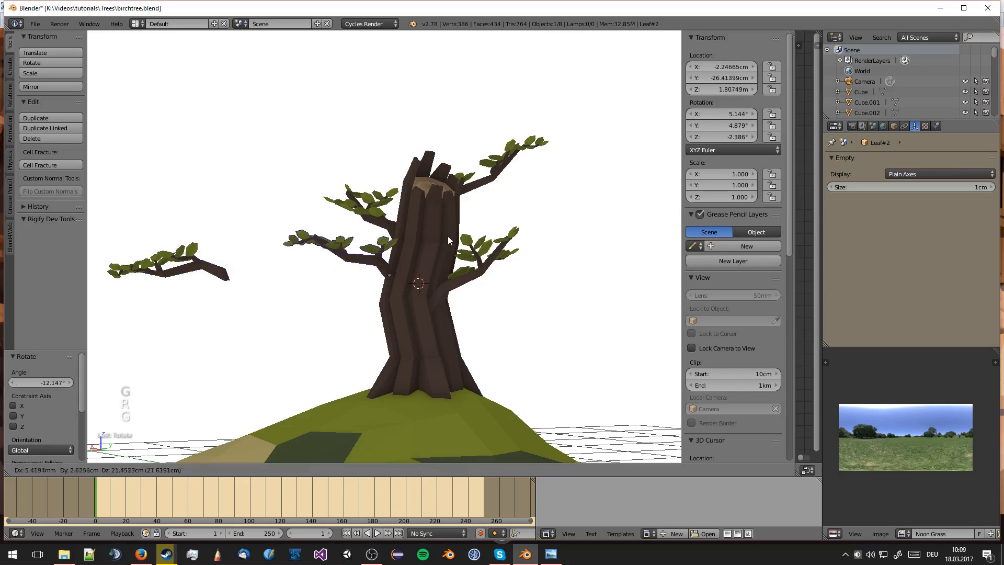
pyautogui.click(388, 246)
# - Move the detached fifth branch back to the trunk at about 1.41 m, then check its direction from above
pyautogui.rightClick(222, 272)
pyautogui.press('g')
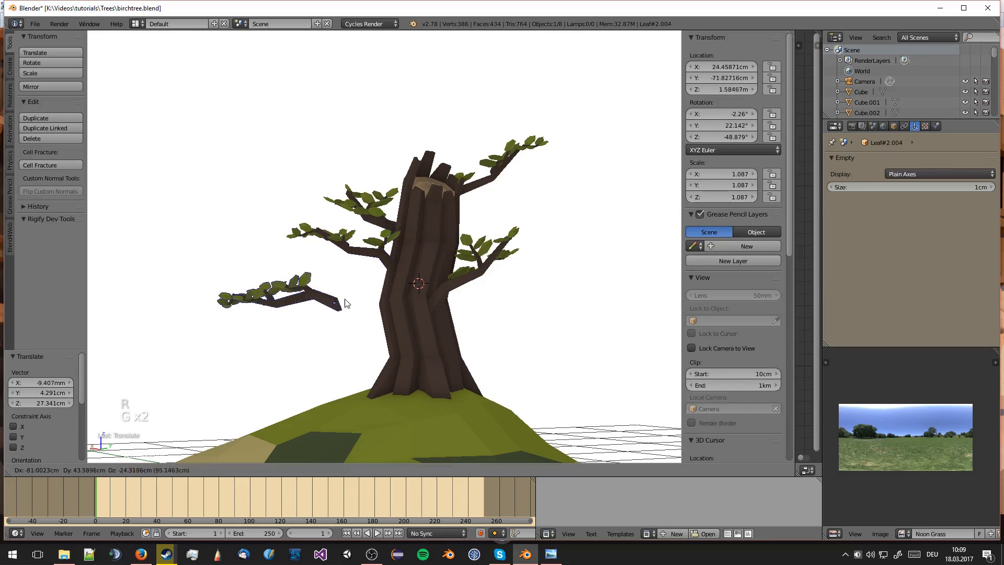
pyautogui.click(392, 317)
pyautogui.press('KP_7')
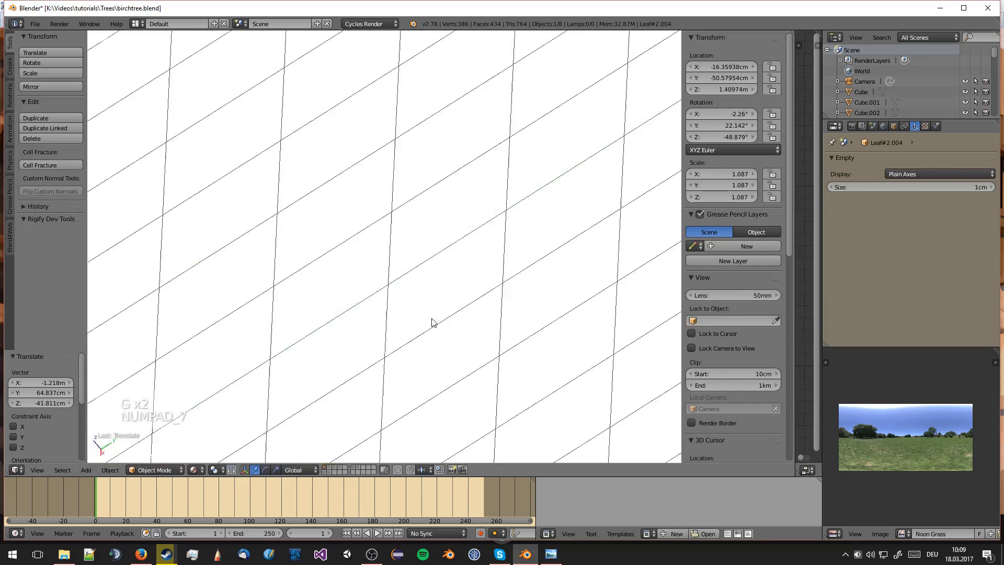
pyautogui.press('r')
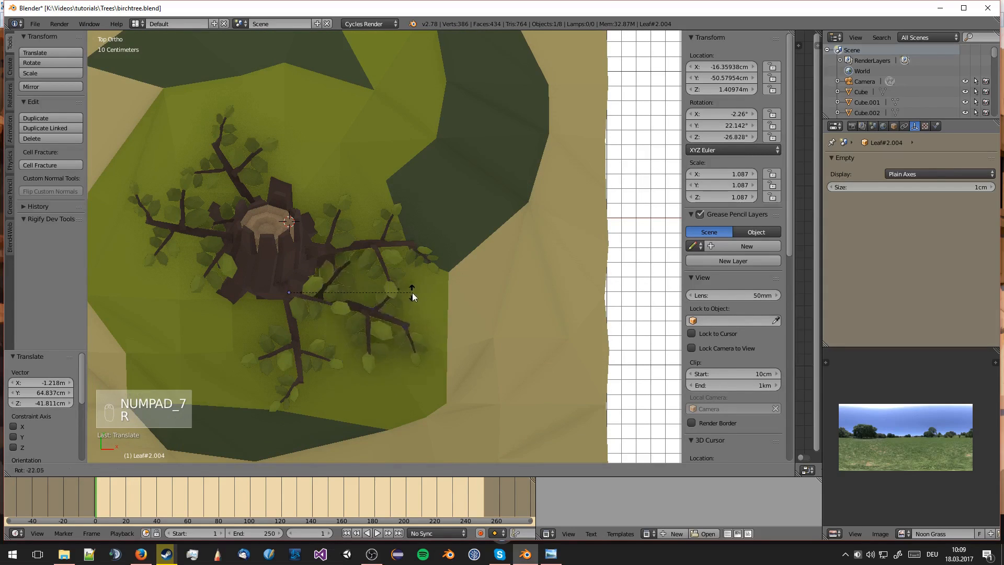
pyautogui.click(401, 337)
# - From above, turn the original Leaf#2 branch to about 34° around Z and nudge its base into the trunk
pyautogui.rightClick(416, 263)
pyautogui.press('r')
pyautogui.click(404, 190)
pyautogui.press('g')
pyautogui.click(405, 180)
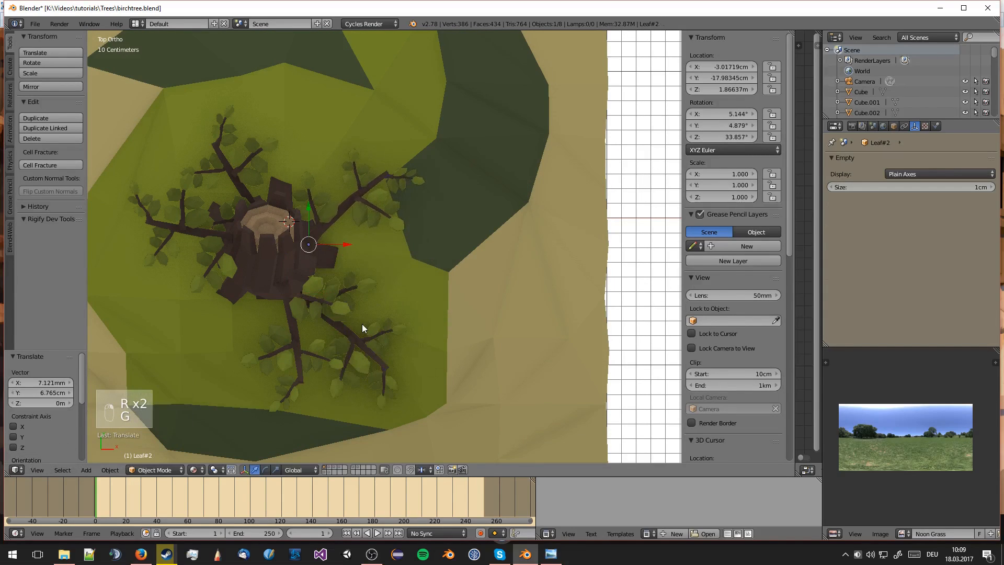
# - Turn the fifth branch to about -34° around Z and move it about 17 cm along Y toward the trunk
pyautogui.rightClick(362, 324)
pyautogui.press('r')
pyautogui.press('r')
pyautogui.press('r')
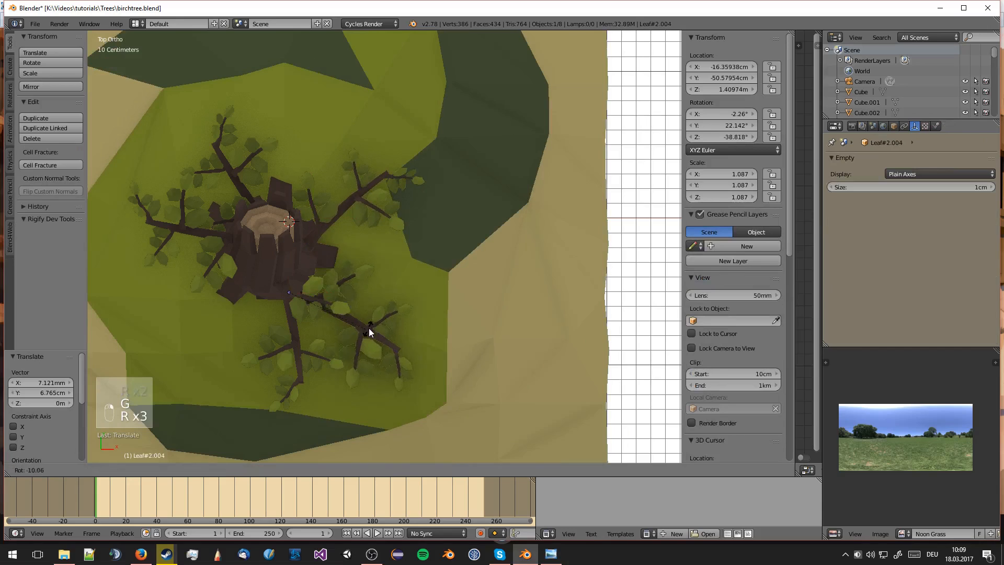
pyautogui.press('g')
pyautogui.click(377, 298)
# - Deselect everything, render the tree from the camera, inspect the image, and return to the 3D view
pyautogui.press('KP_0')
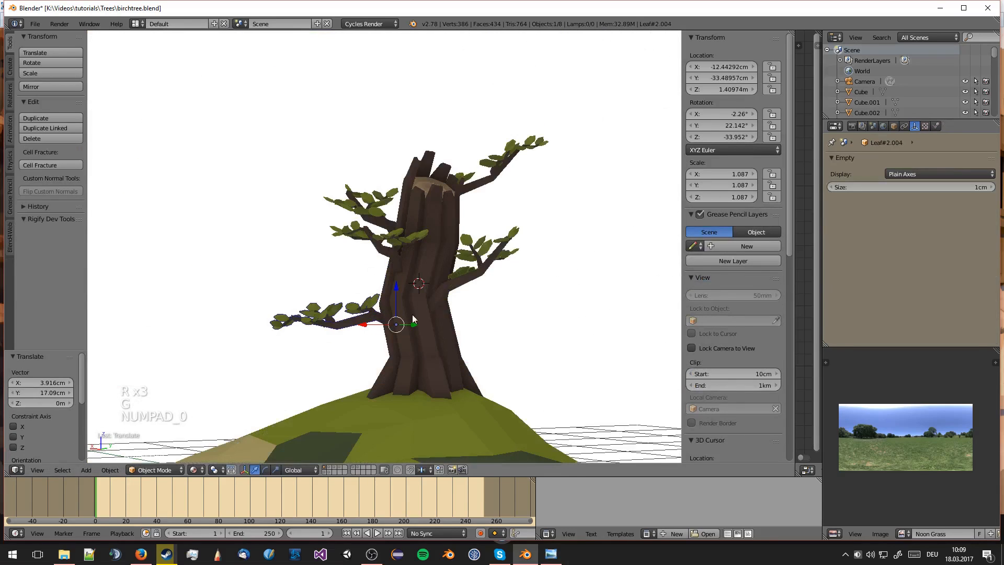
pyautogui.press('a')
pyautogui.press('a')
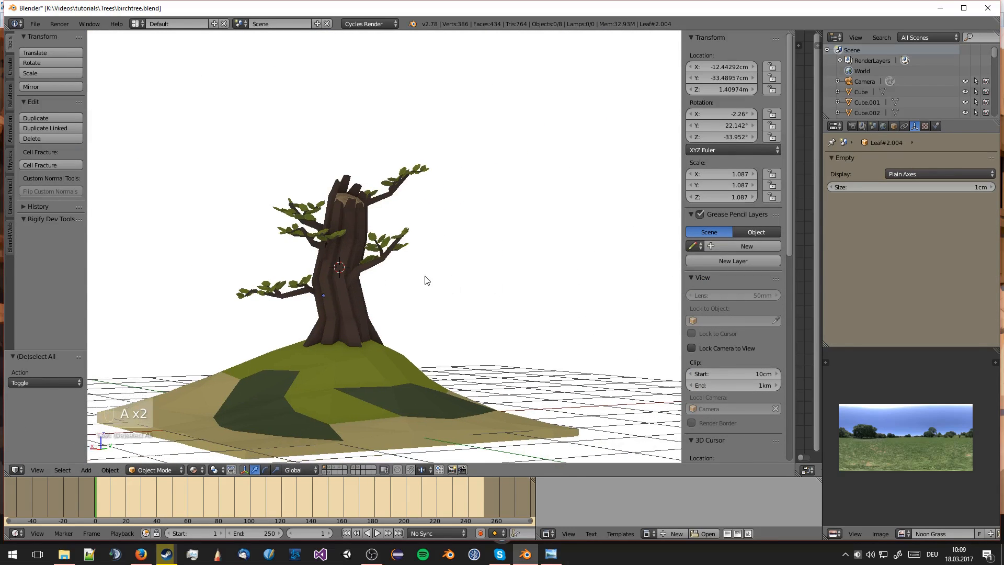
pyautogui.press('F12')
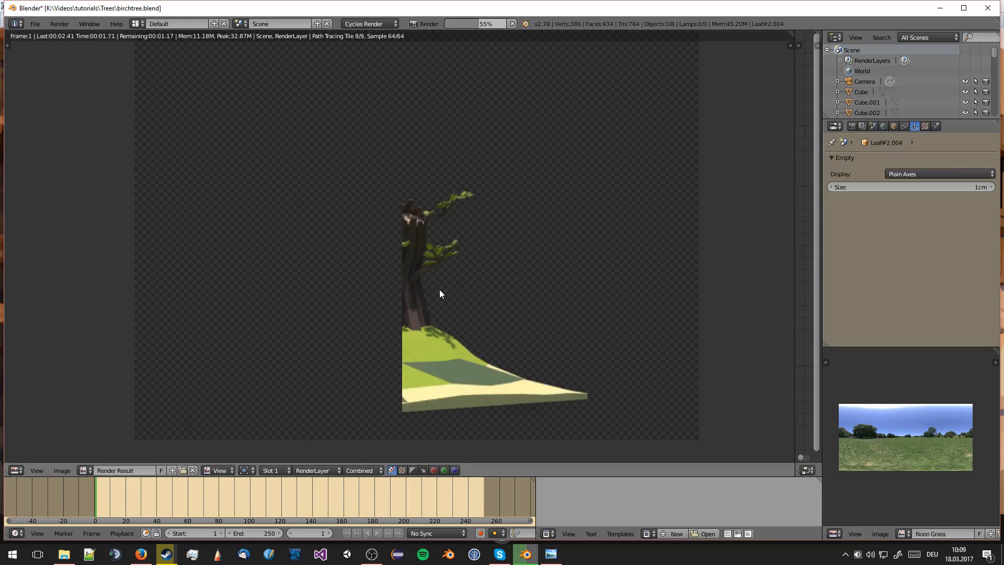
pyautogui.scroll(4, 482, 283)
pyautogui.scroll(-5, 482, 283)
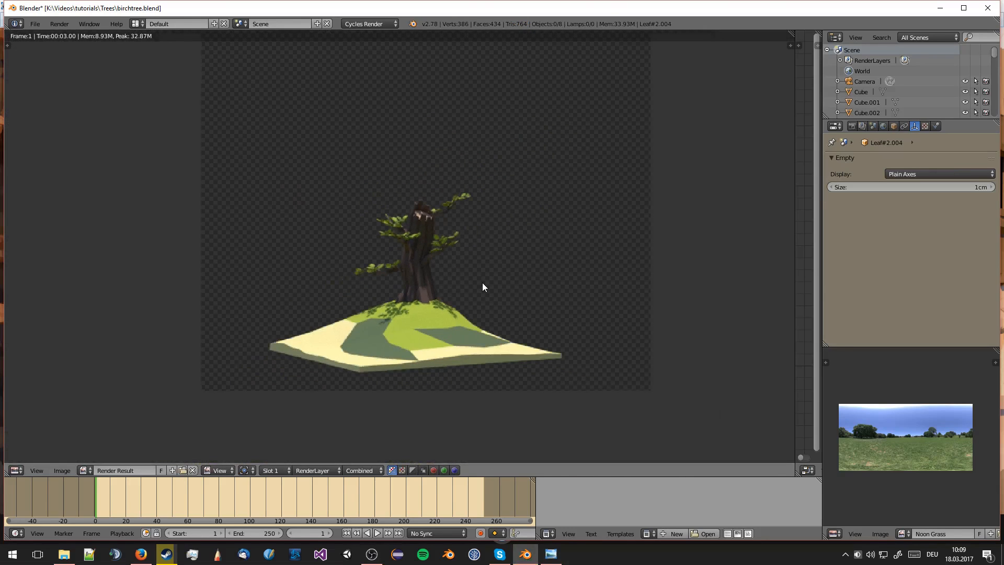
pyautogui.press('Escape')
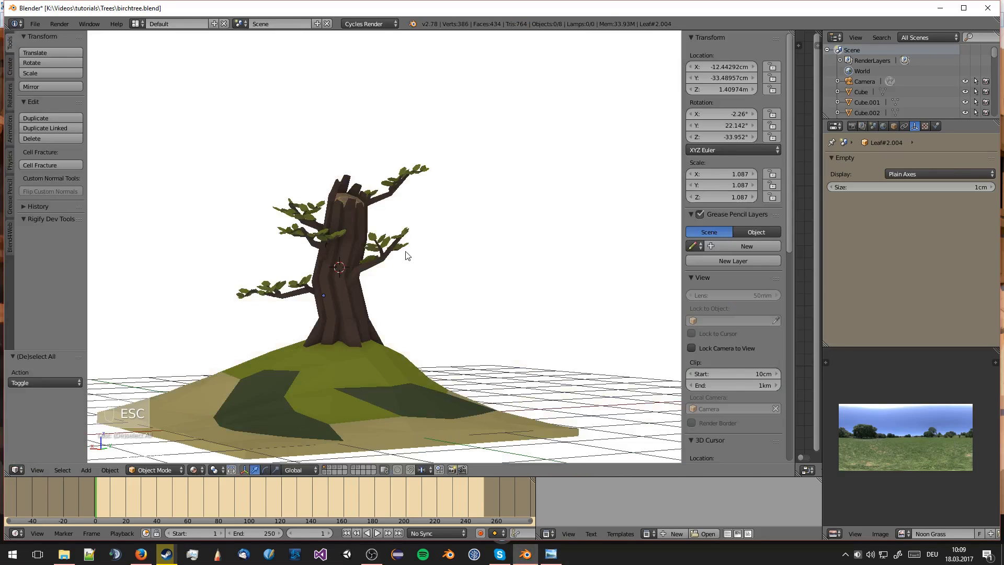
# - Select the trunk together with its five branches, scale them up by about 1.367, and reposition them on the hill
pyautogui.press('c')
pyautogui.press('c')
pyautogui.click(358, 211)
pyautogui.rightClick(320, 239)
pyautogui.press('s')
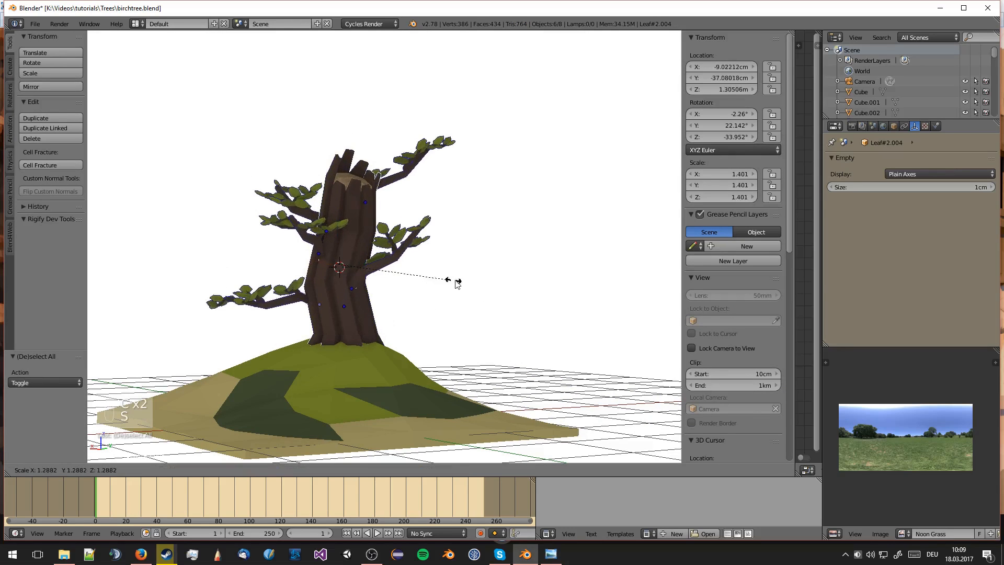
pyautogui.click(459, 280)
pyautogui.press('g')
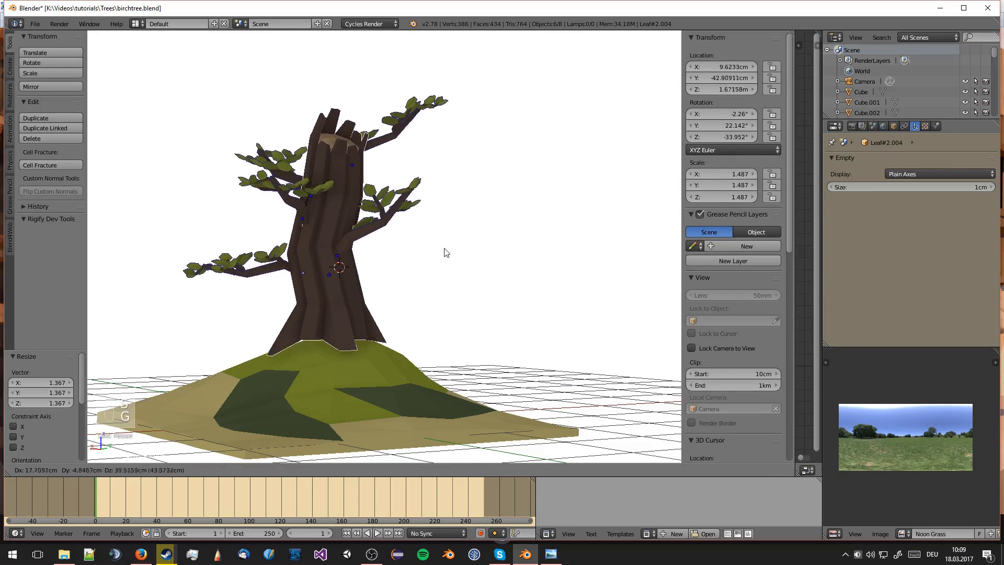
pyautogui.click(447, 270)
# - Deselect everything and render the enlarged tree from the camera to inspect its proportions and shadows
pyautogui.press('a')
pyautogui.press('KP_0')
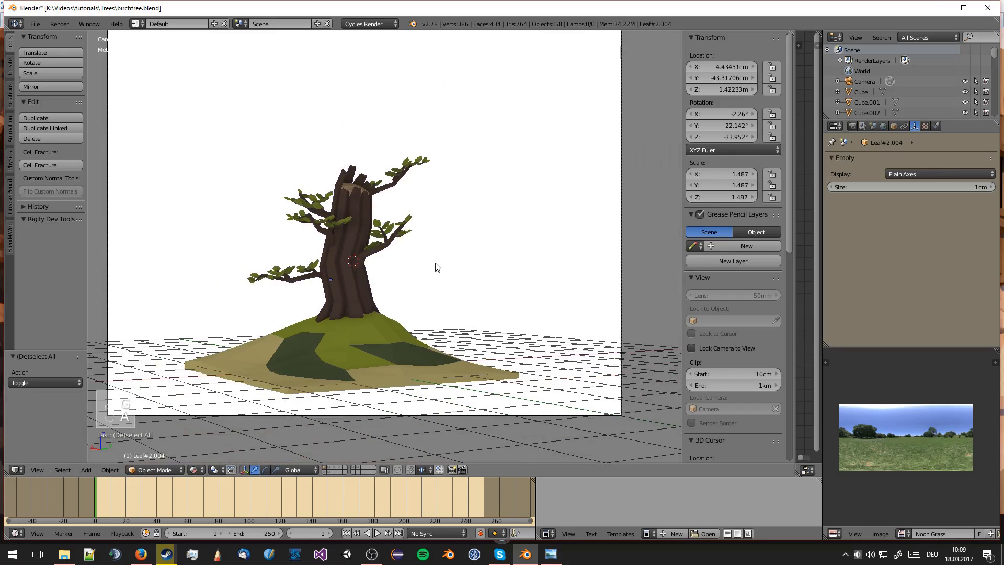
pyautogui.press('F12')
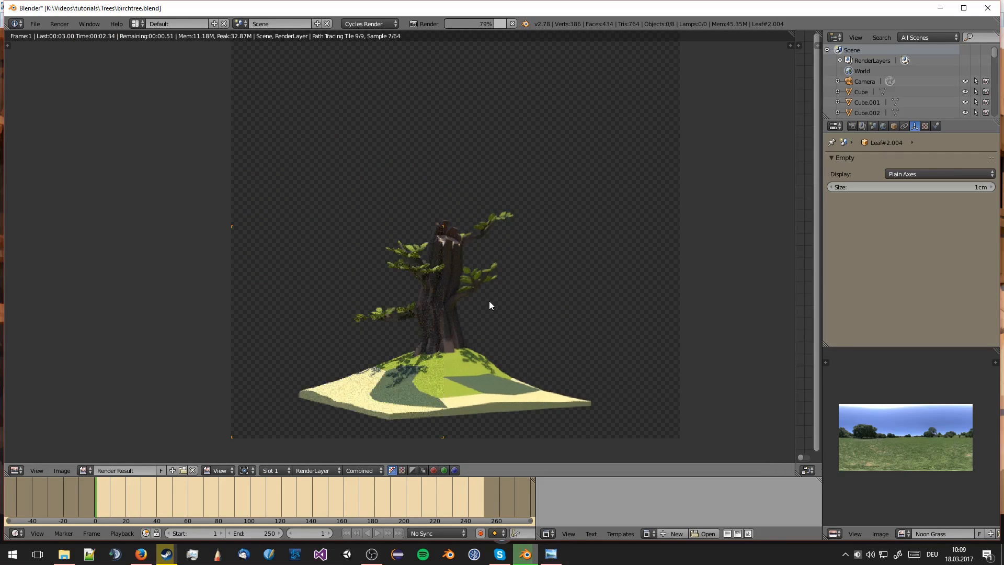
pyautogui.scroll(1, 492, 300)
pyautogui.scroll(1, 506, 289)
pyautogui.moveTo(508, 288); pyautogui.dragTo(532, 255, button='middle')
pyautogui.scroll(-1, 512, 250)
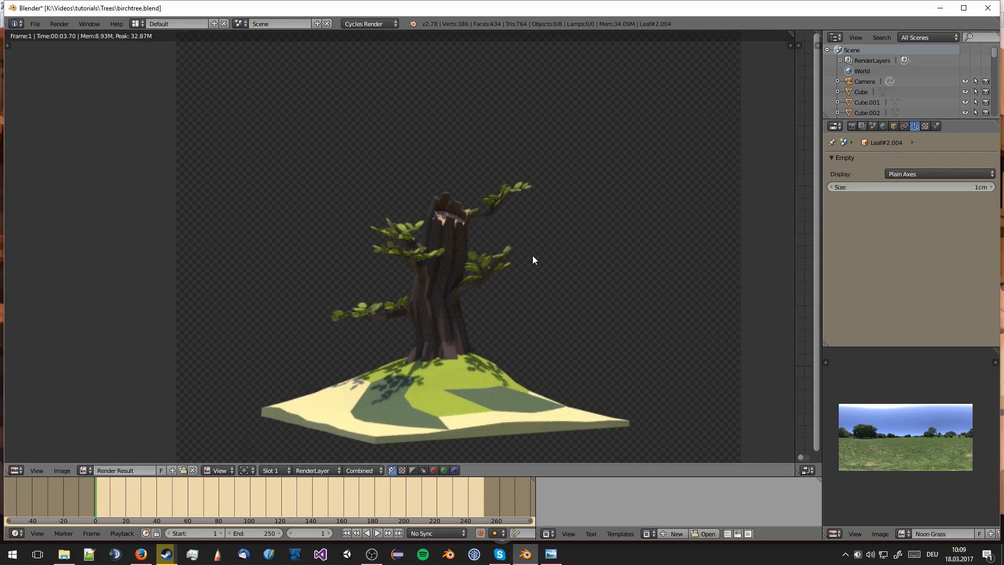